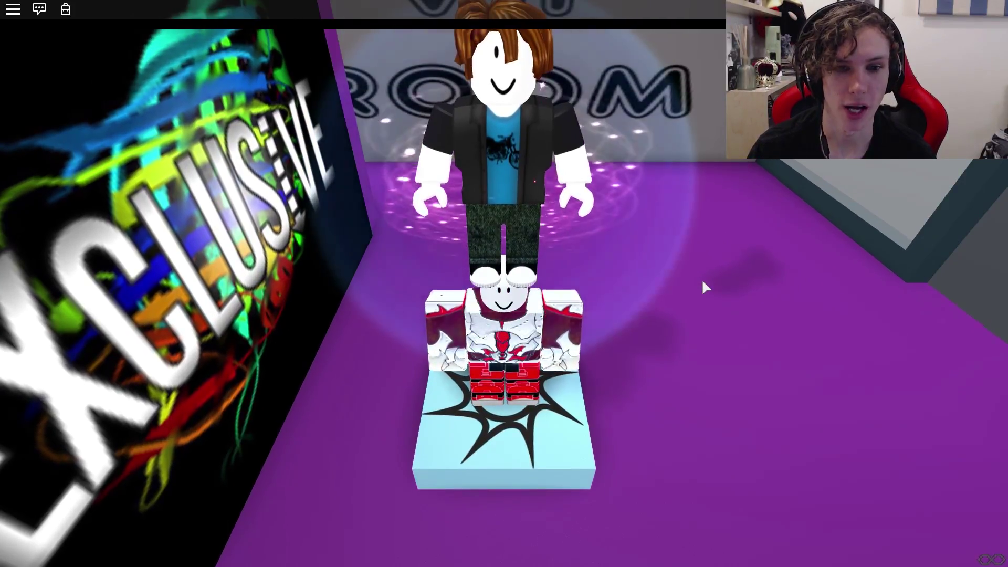
- Walk off the VIP spawn pad and follow the purple path over lava to the yellow platform
{"action": "key", "text": "s"}
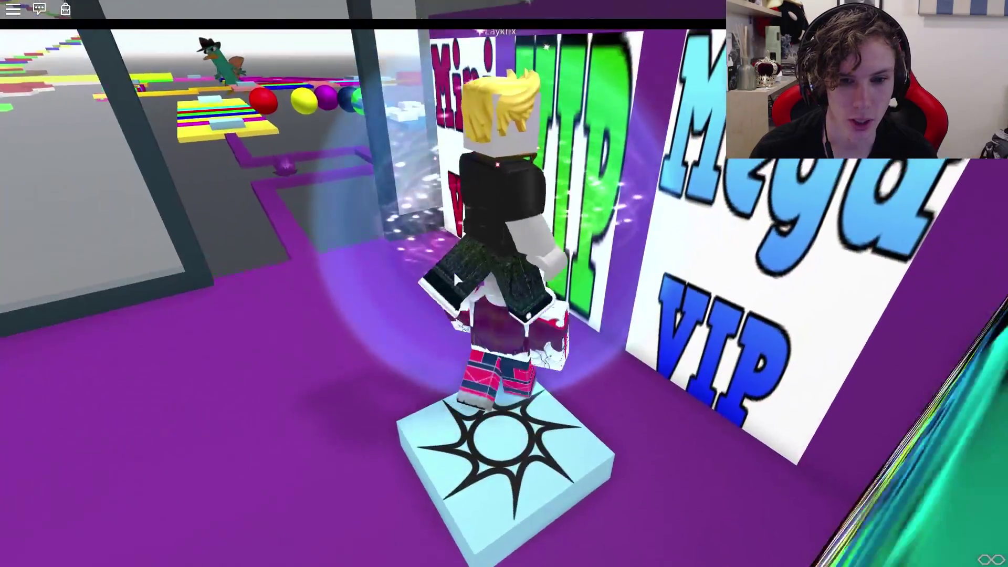
{"action": "key", "text": "w"}
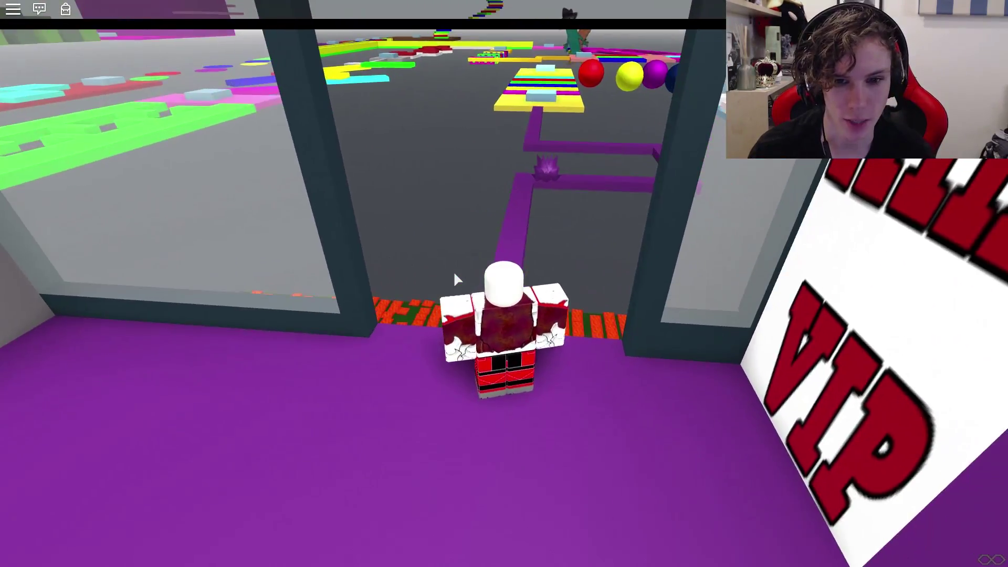
{"action": "key", "text": "w"}
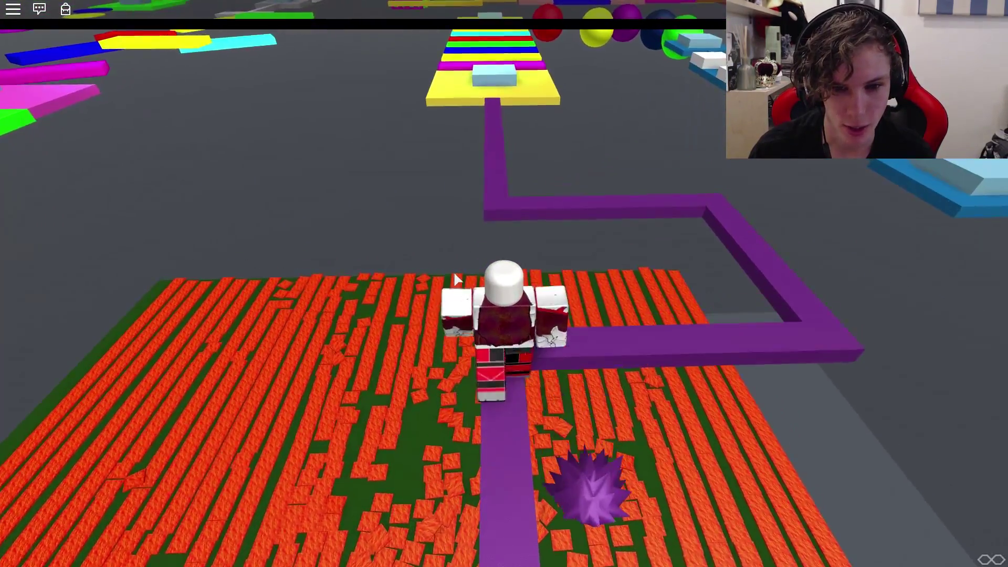
{"action": "key", "text": "w"}
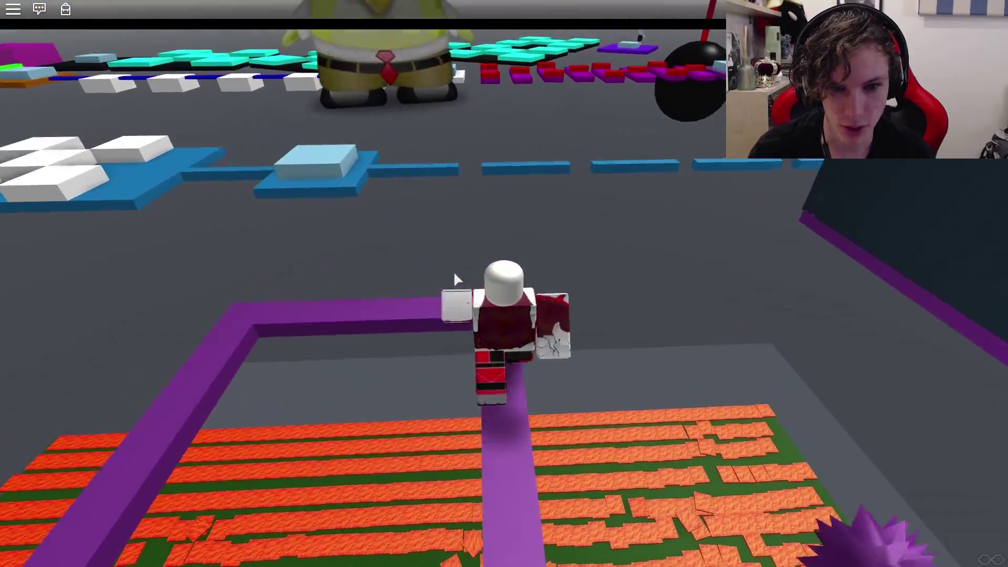
{"action": "key", "text": "w"}
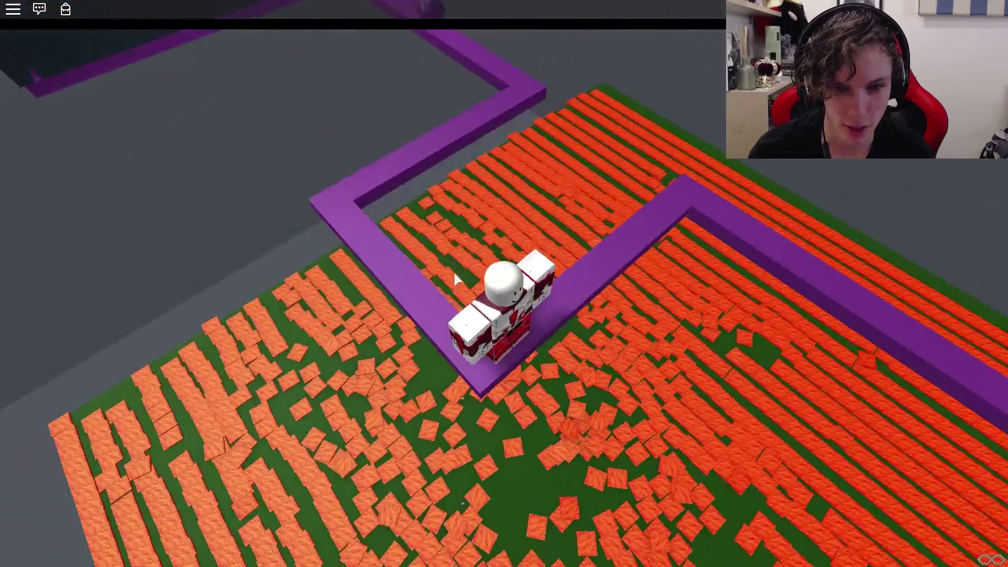
{"action": "key", "text": "w"}
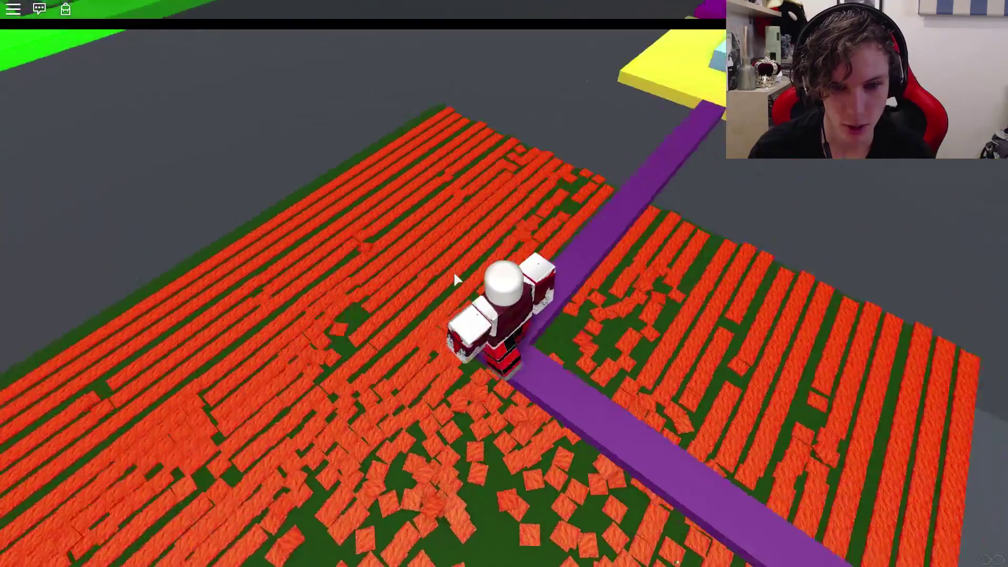
{"action": "key", "text": "w"}
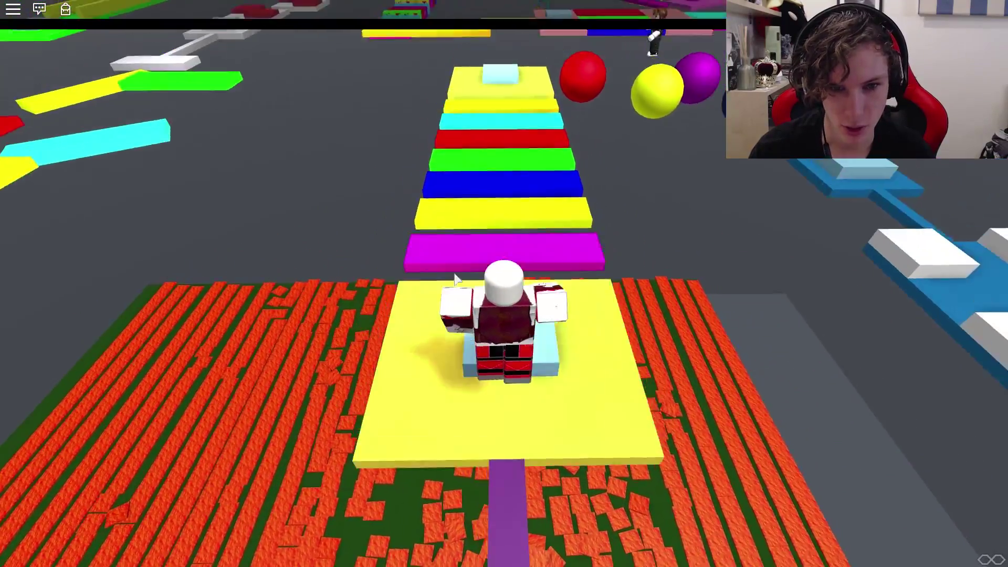
{"action": "key", "text": "w"}
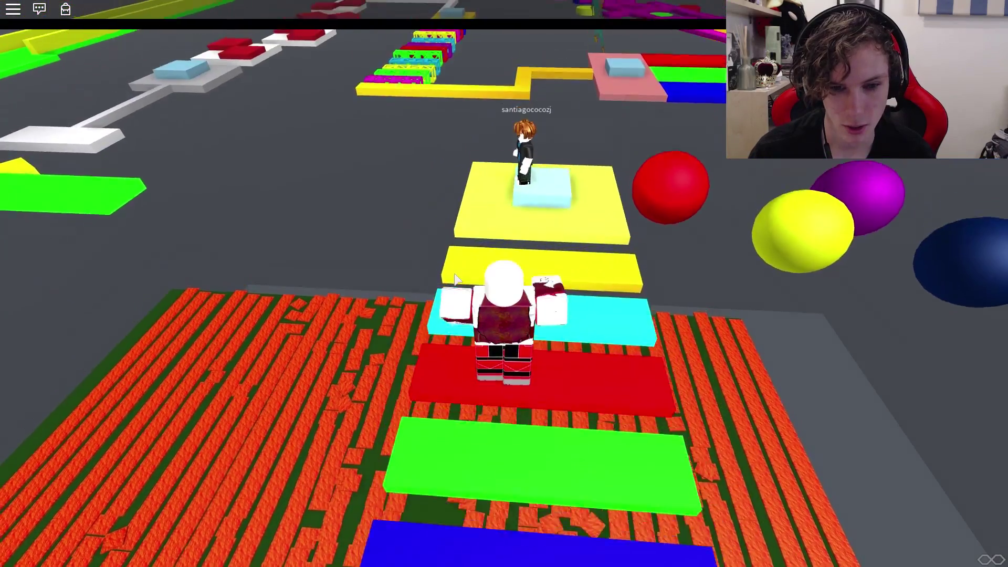
- Jump up the striped steps onto the cyan step and the light-blue block
{"action": "key", "text": "w"}
{"action": "key", "text": "space"}
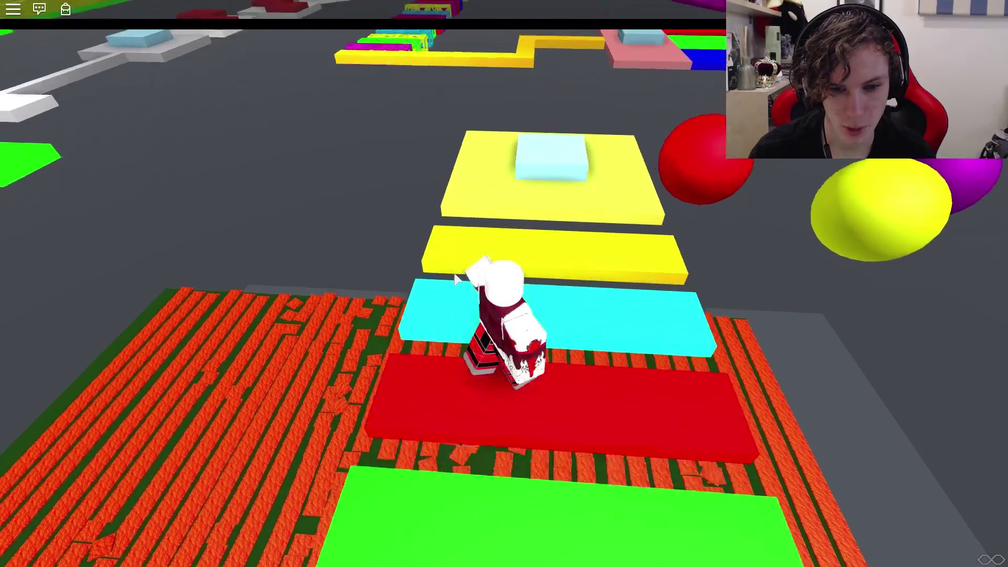
{"action": "key", "text": "w"}
{"action": "key", "text": "space"}
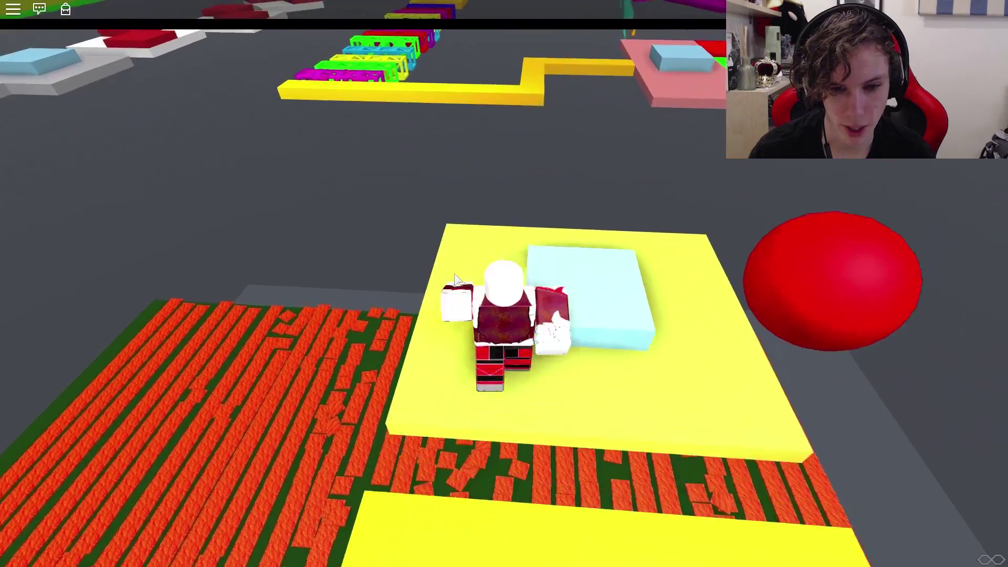
- Jump across the red, yellow and purple balls, then over the dark-blue ball onto the green one
{"action": "key", "text": "w"}
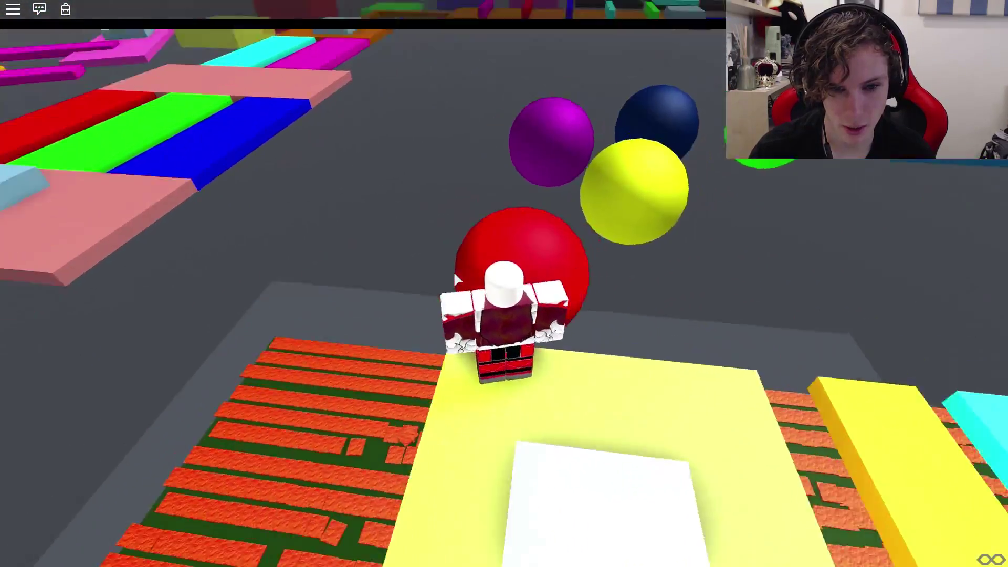
{"action": "key", "text": "space"}
{"action": "key", "text": "w"}
{"action": "key", "text": "space"}
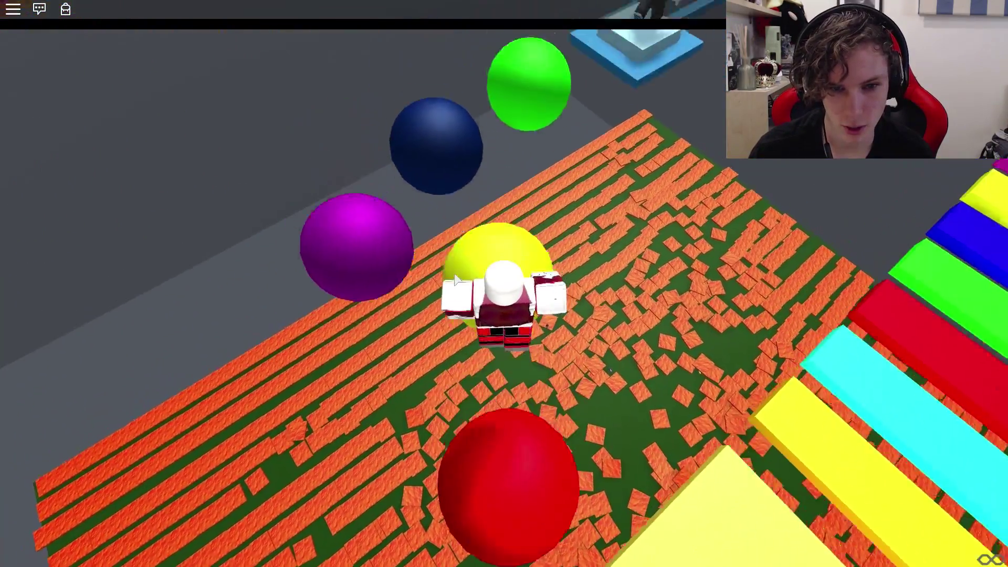
{"action": "key", "text": "w"}
{"action": "key", "text": "space"}
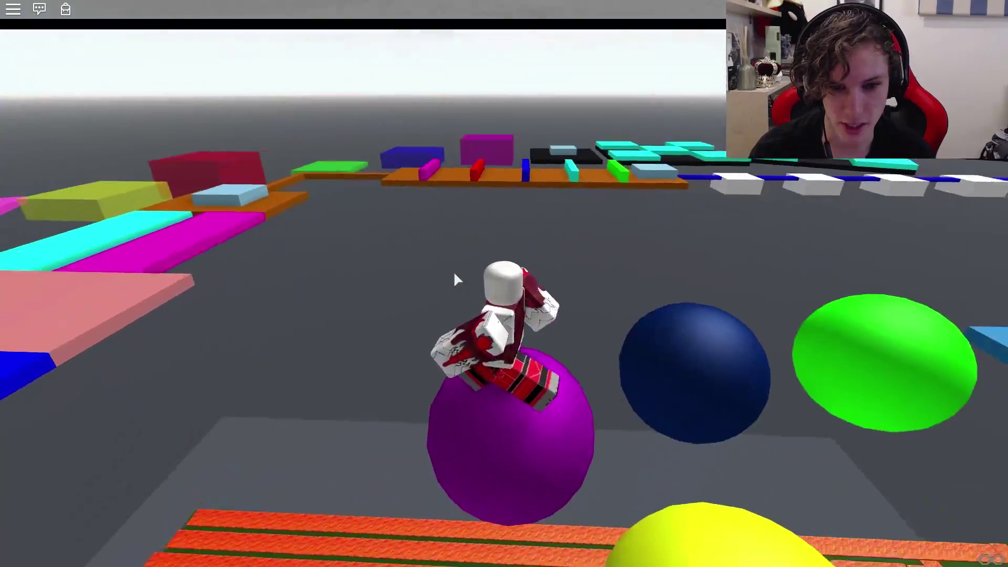
{"action": "right_click", "coordinate": [453, 276]}
{"action": "key", "text": "w"}
{"action": "key", "text": "space"}
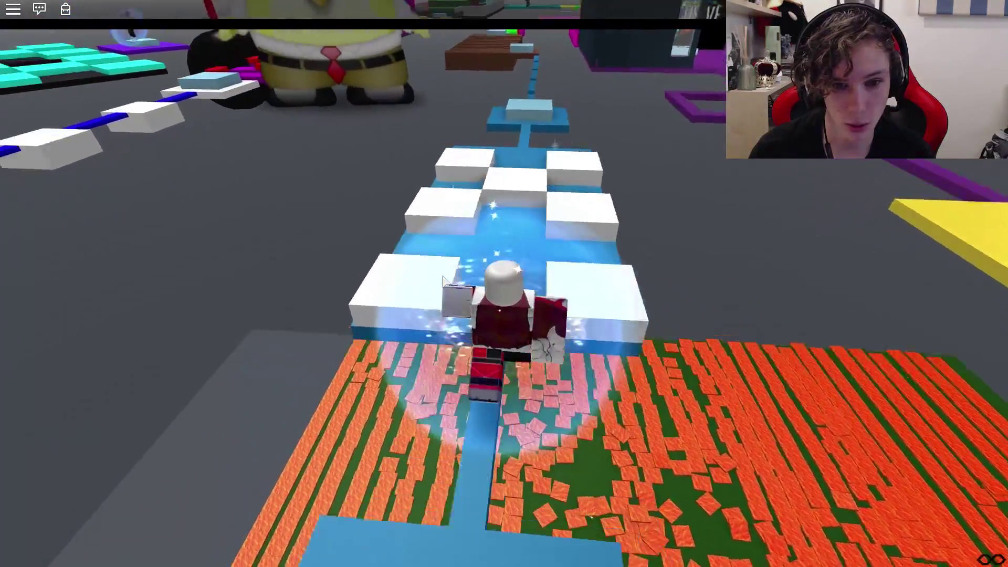
- Walk over the blue checkered stones, fall in lava, then head out from the VIP pad again
{"action": "key", "text": "w"}
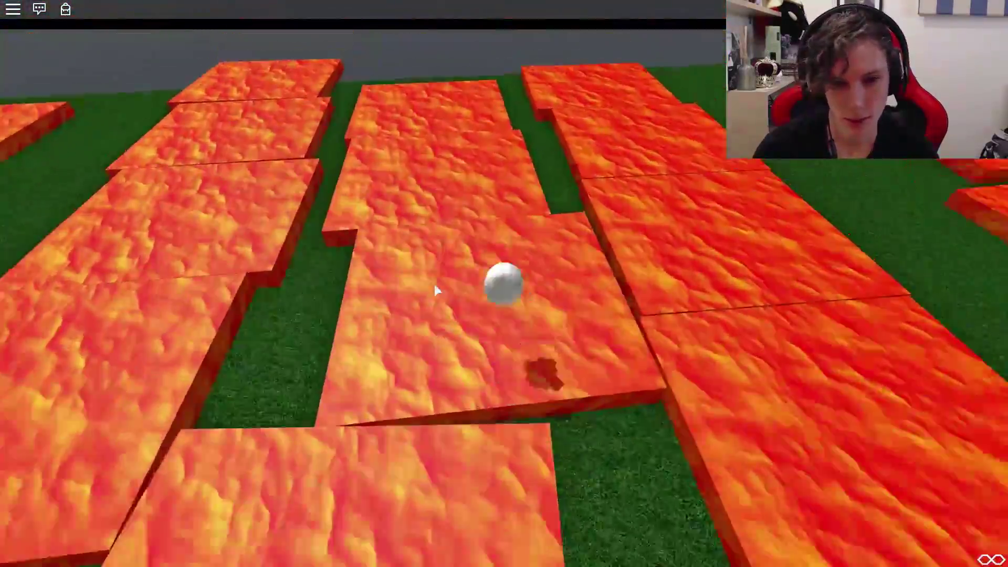
{"action": "key", "text": "w"}
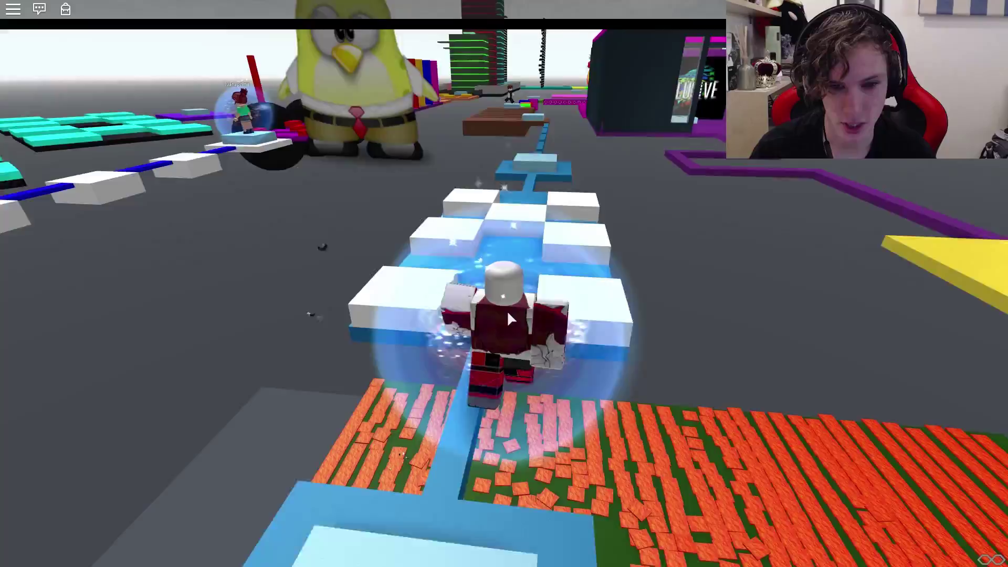
{"action": "key", "text": "w"}
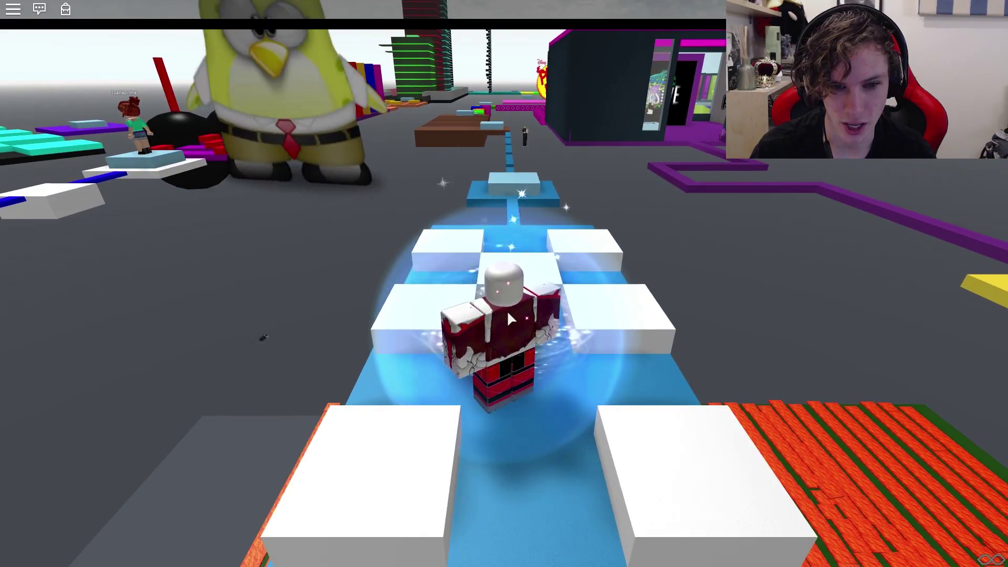
{"action": "key", "text": "s"}
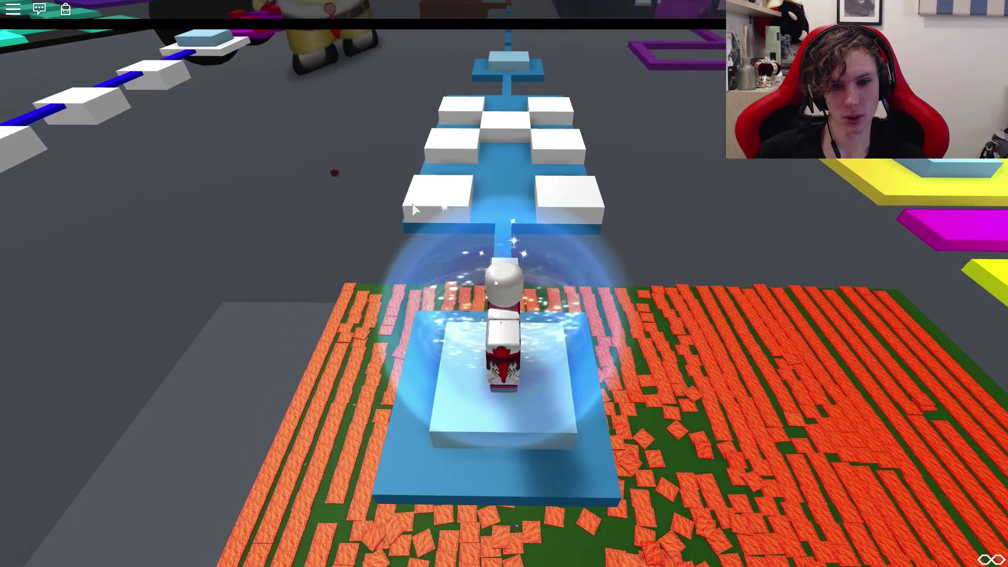
- Follow the blue path across the lava to the brown platform and climb the ladder
{"action": "key", "text": "w"}
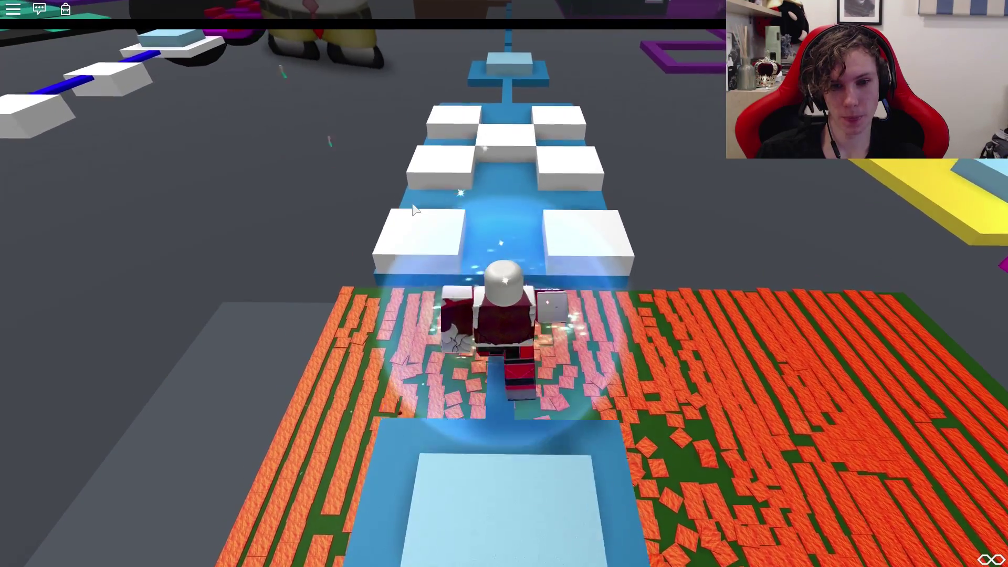
{"action": "key", "text": "w"}
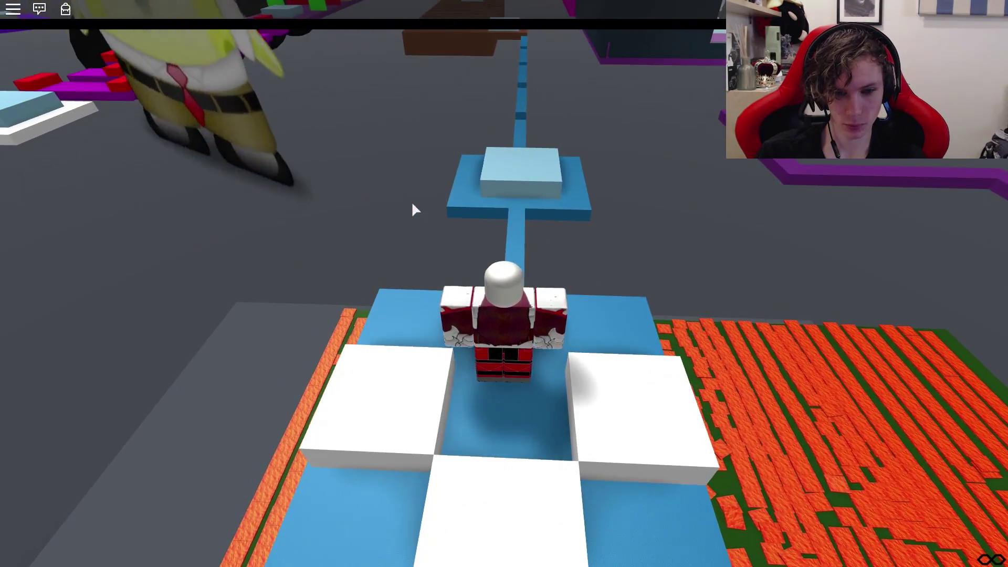
{"action": "key", "text": "w"}
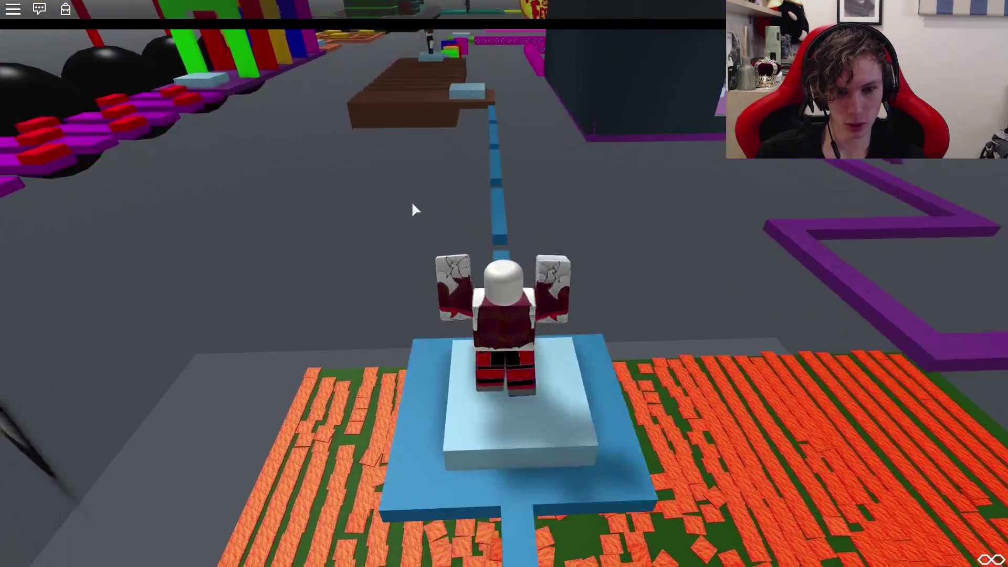
{"action": "key", "text": "w"}
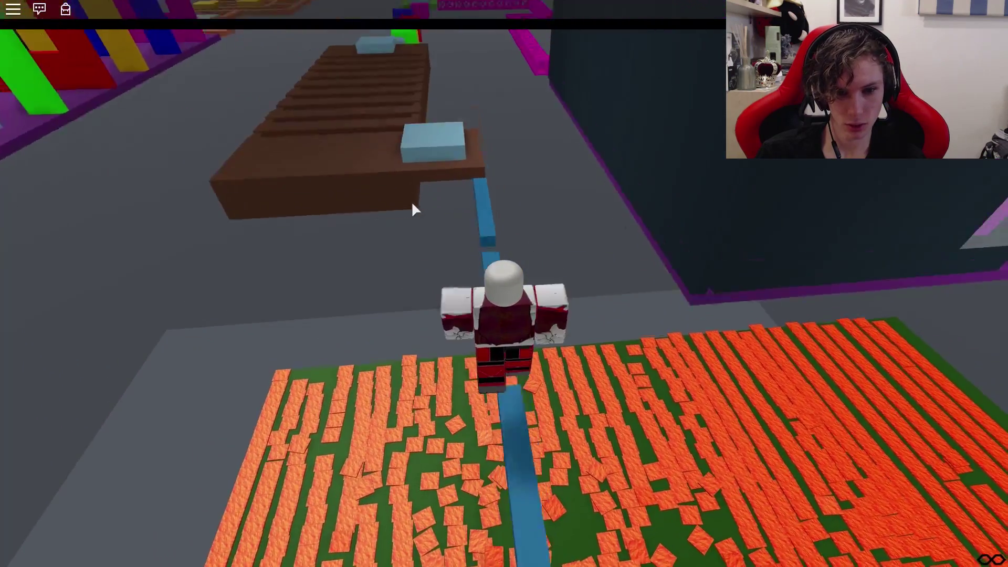
{"action": "key", "text": "w"}
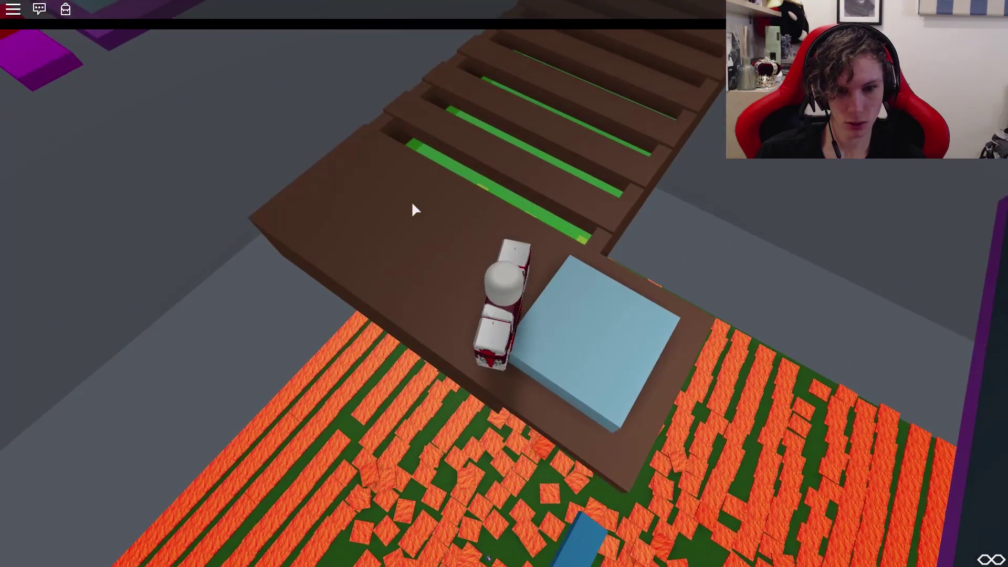
{"action": "key", "text": "w"}
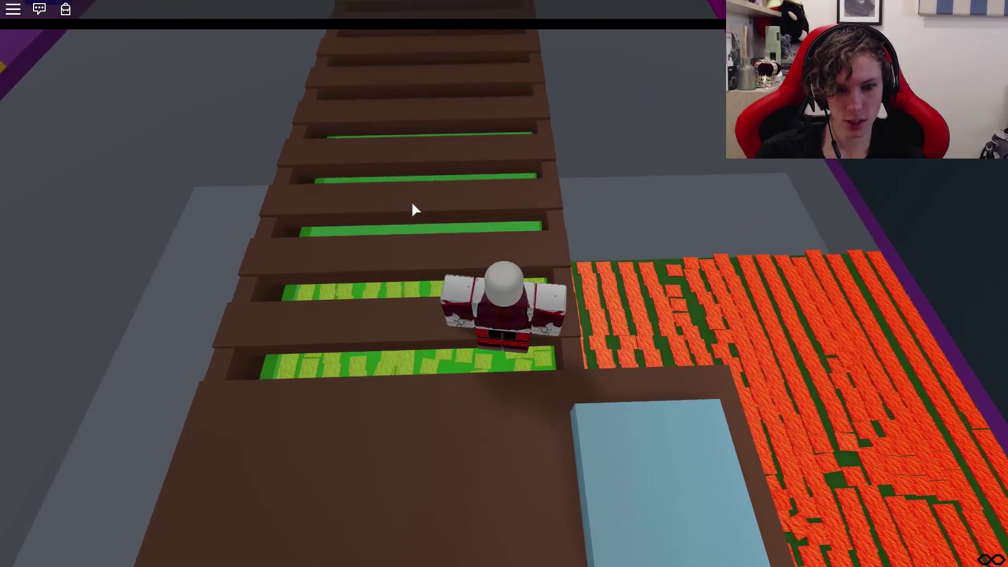
{"action": "key", "text": "w"}
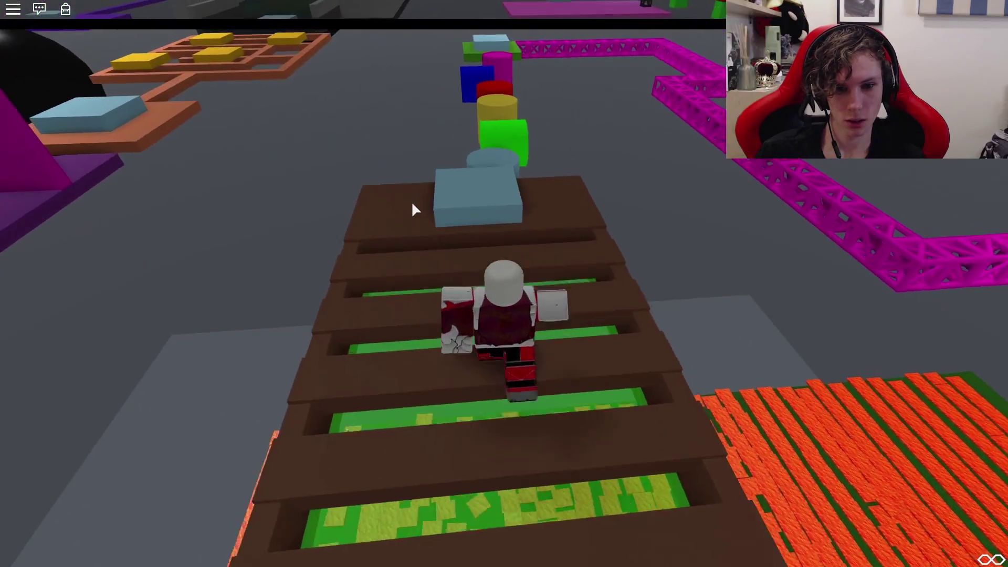
- Hop across the blue, yellow, red and magenta cylinders toward the green platform
{"action": "key", "text": "w"}
{"action": "key", "text": "space"}
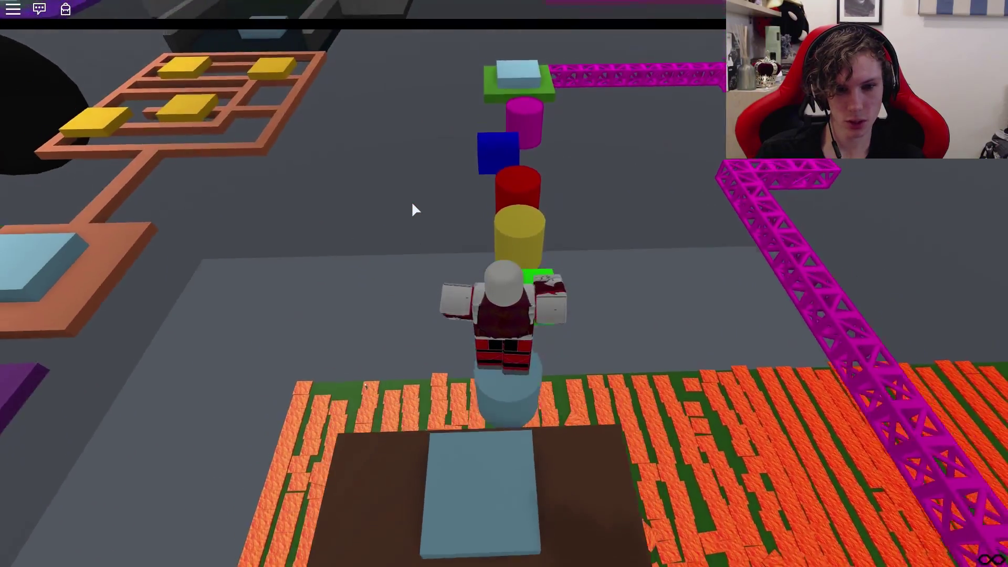
{"action": "key", "text": "w"}
{"action": "key", "text": "space"}
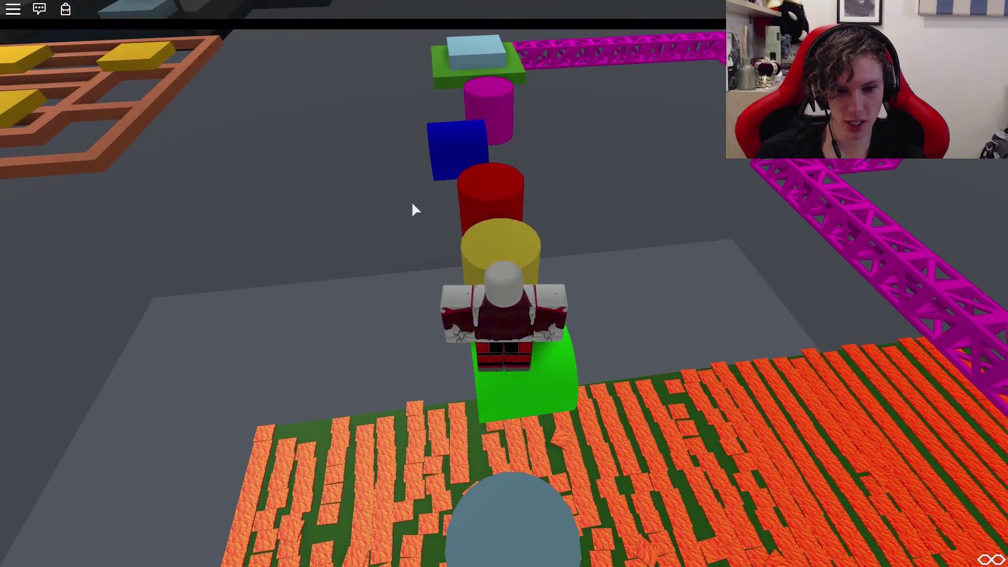
{"action": "key", "text": "space"}
{"action": "key", "text": "w"}
{"action": "key", "text": "space"}
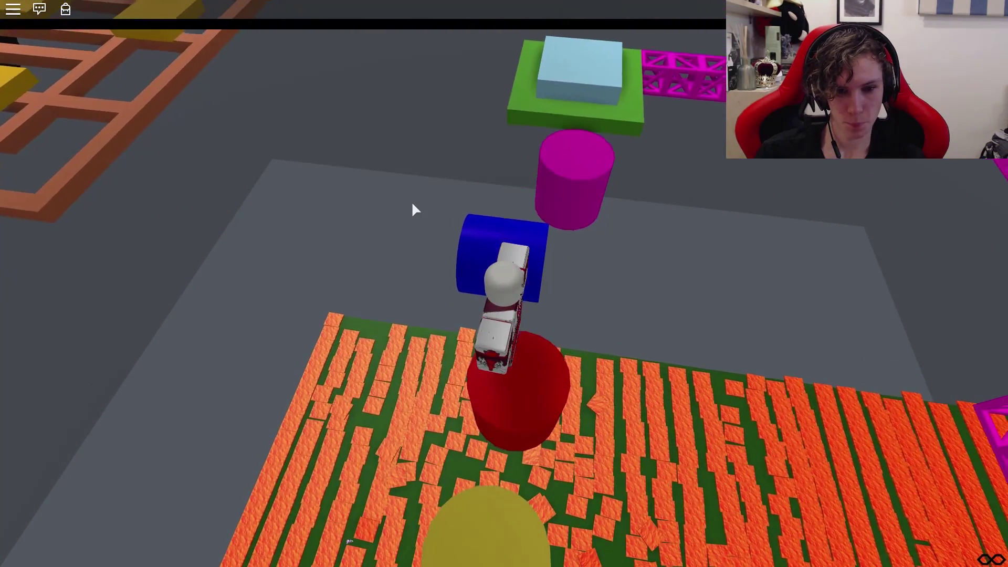
{"action": "key", "text": "w"}
{"action": "key", "text": "space"}
{"action": "key", "text": "space"}
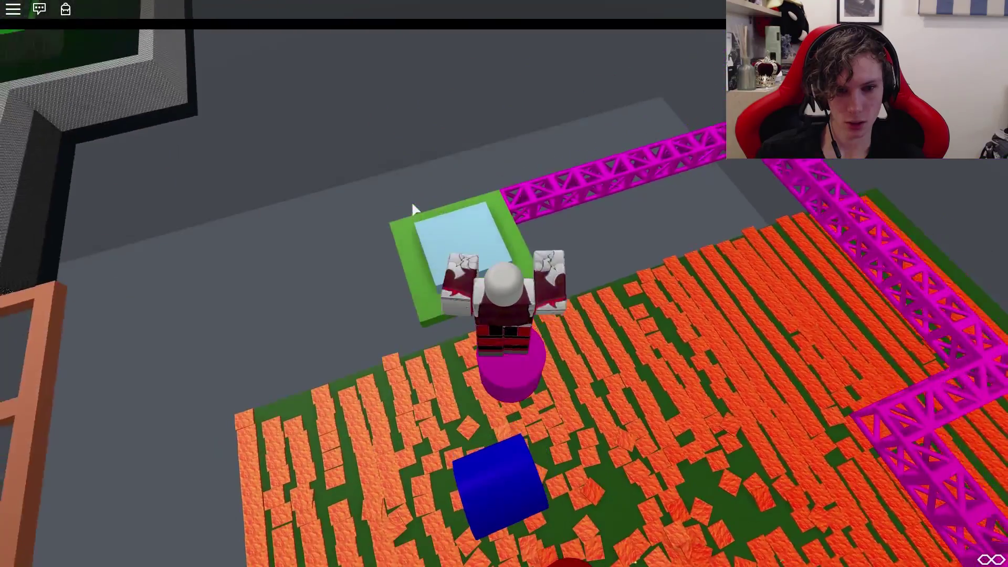
- Walk the length of the magenta truss and jump onto the cyan platform
{"action": "key", "text": "w"}
{"action": "key", "text": "space"}
{"action": "key", "text": "w"}
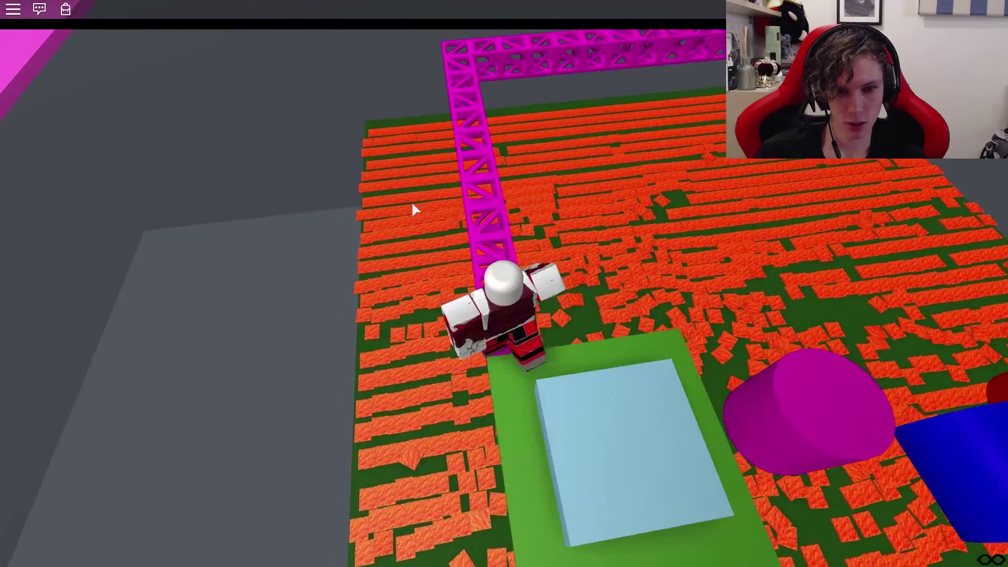
{"action": "key", "text": "w"}
{"action": "key", "text": "w"}
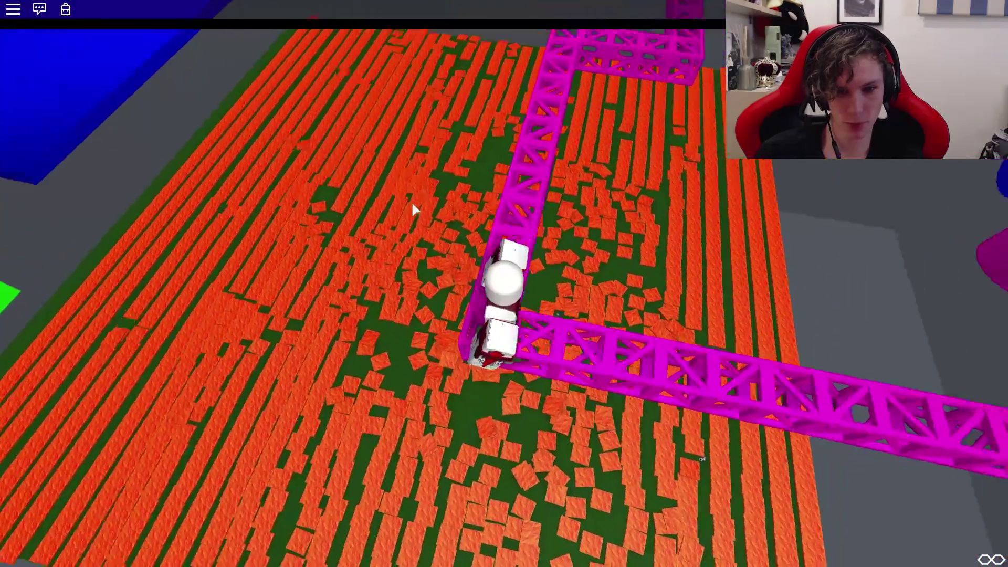
{"action": "key", "text": "w"}
{"action": "key", "text": "w"}
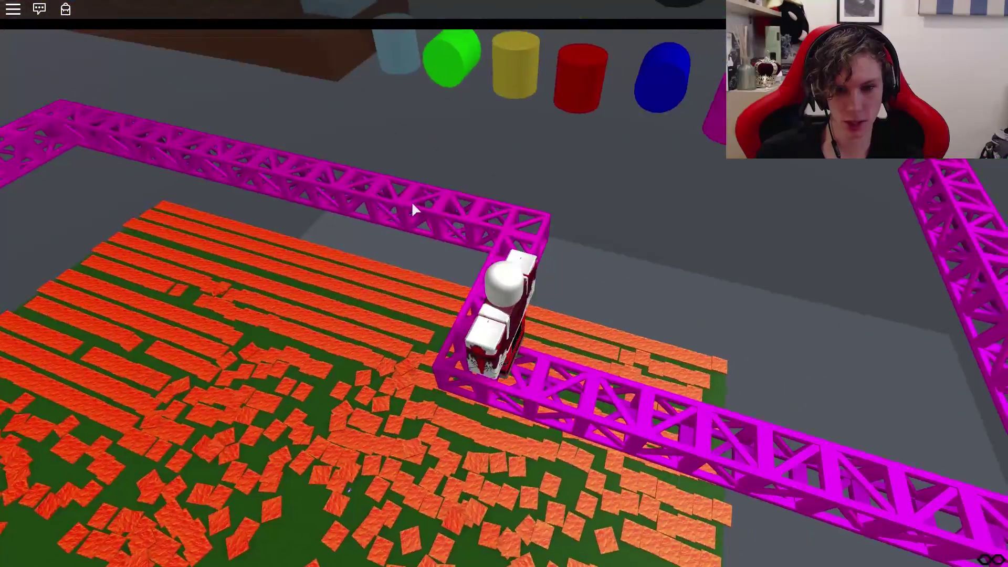
{"action": "key", "text": "w"}
{"action": "key", "text": "w"}
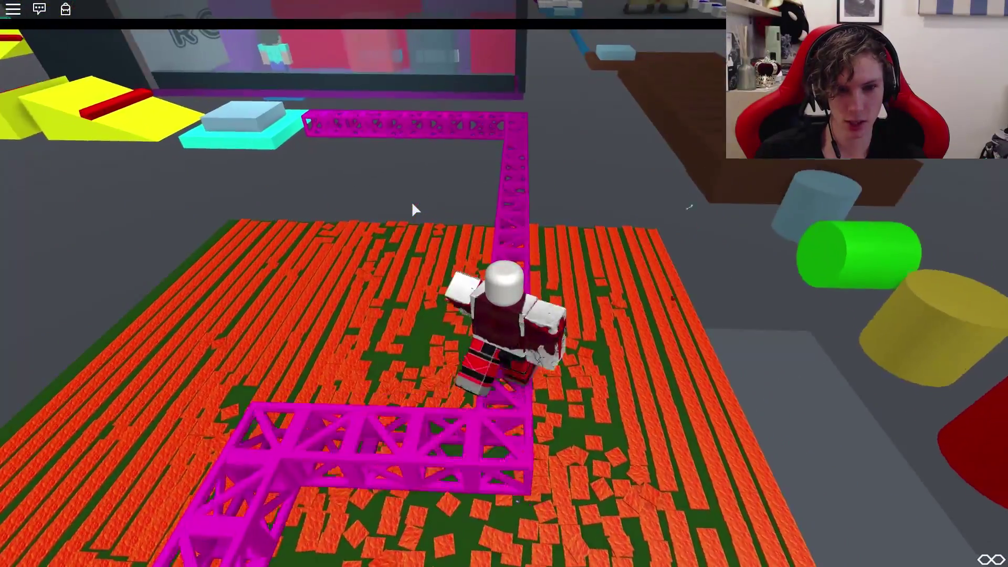
{"action": "key", "text": "w"}
{"action": "key", "text": "w"}
{"action": "key", "text": "w"}
{"action": "key", "text": "w"}
{"action": "key", "text": "space"}
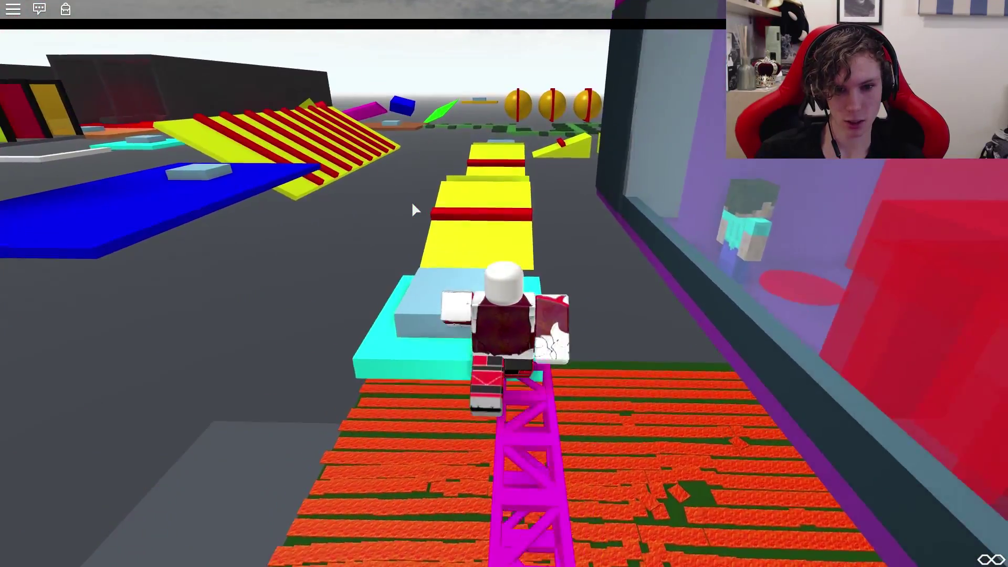
{"action": "key", "text": "w"}
- Turn to face the yellow ramps and jump onto the first yellow blocks
{"action": "key", "text": "Left"}
{"action": "key", "text": "Right"}
{"action": "key", "text": "Left"}
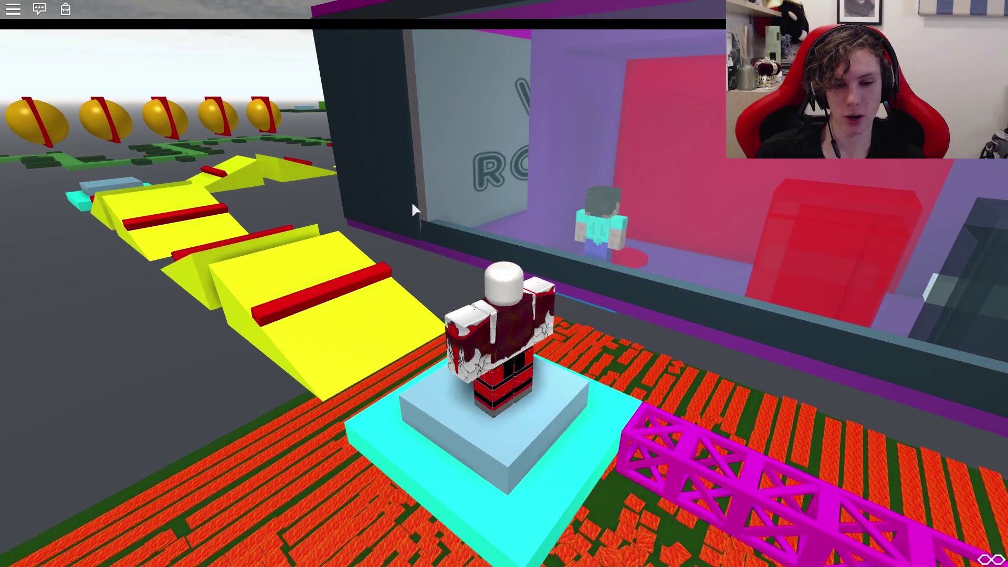
{"action": "key", "text": "Left"}
{"action": "key", "text": "w"}
{"action": "key", "text": "space"}
{"action": "key", "text": "w"}
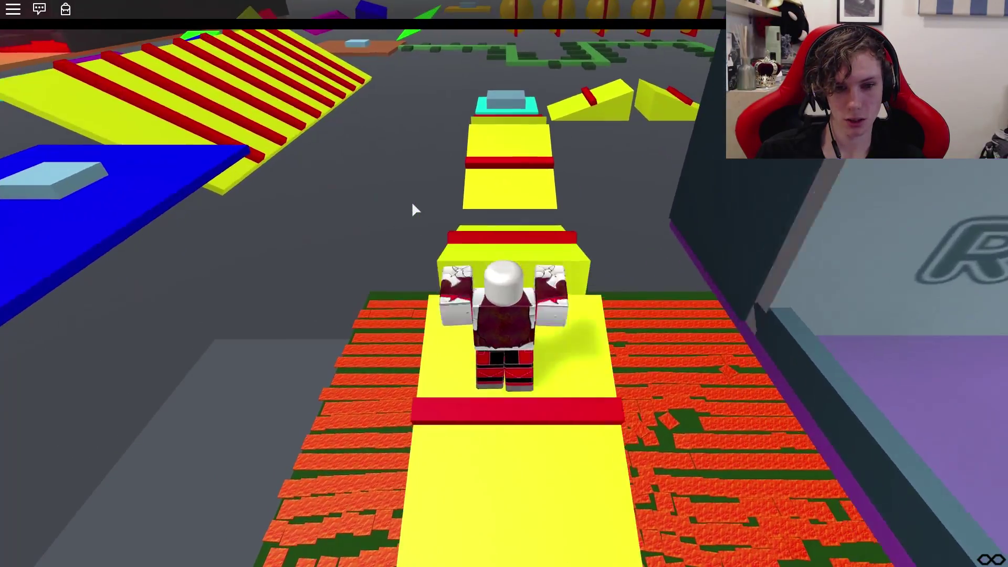
{"action": "key", "text": "w"}
{"action": "key", "text": "space"}
{"action": "key", "text": "w"}
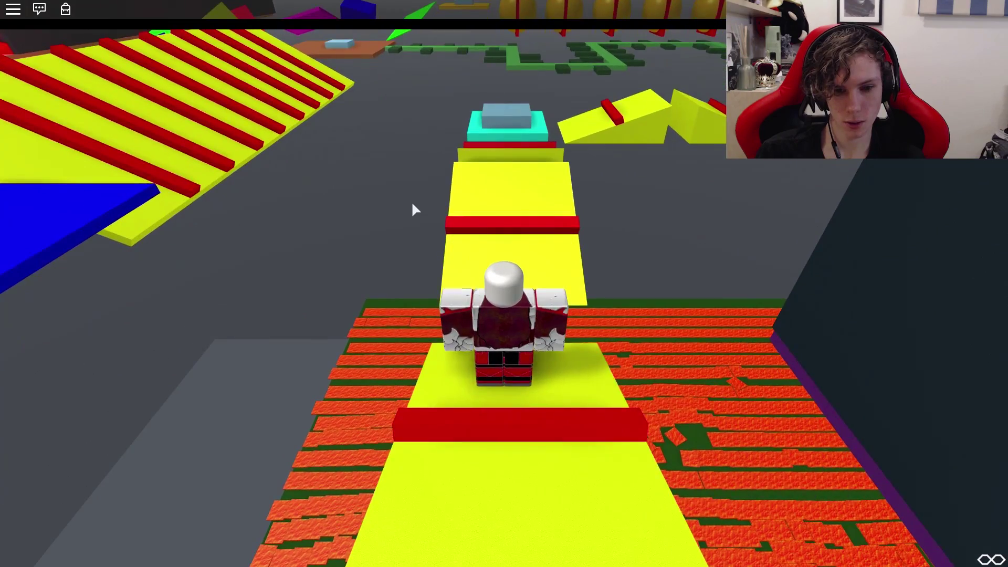
{"action": "key", "text": "space"}
- Jump along the remaining yellow blocks to the cyan platform and onward until falling in
{"action": "key", "text": "w"}
{"action": "key", "text": "space"}
{"action": "key", "text": "w"}
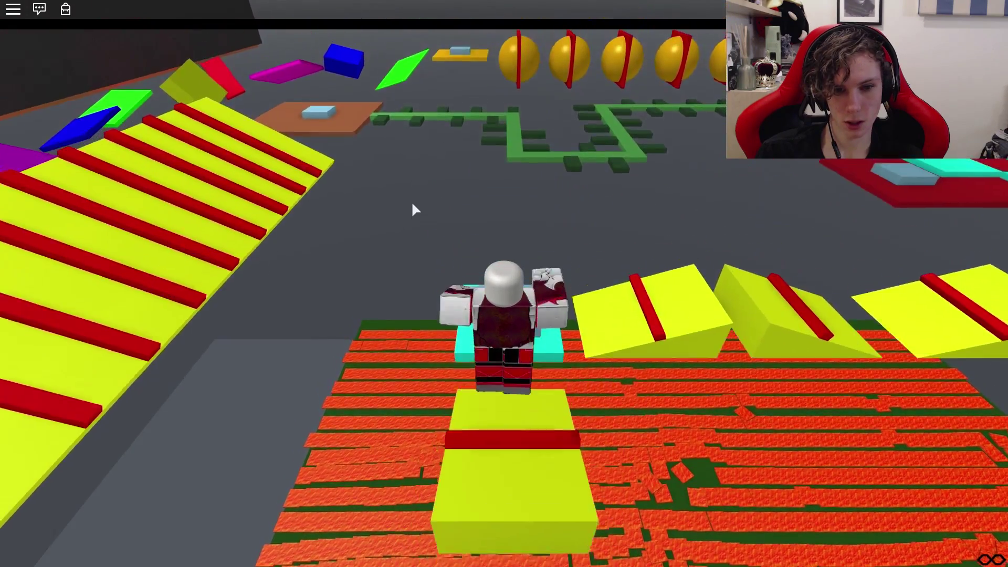
{"action": "key", "text": "w"}
{"action": "key", "text": "space"}
{"action": "key", "text": "w"}
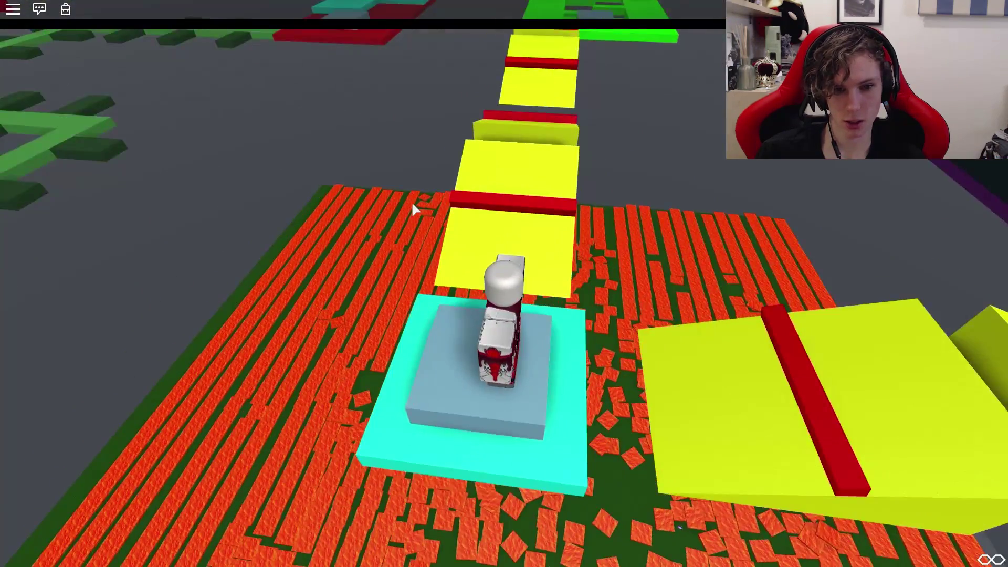
{"action": "key", "text": "space"}
{"action": "key", "text": "w"}
{"action": "key", "text": "w"}
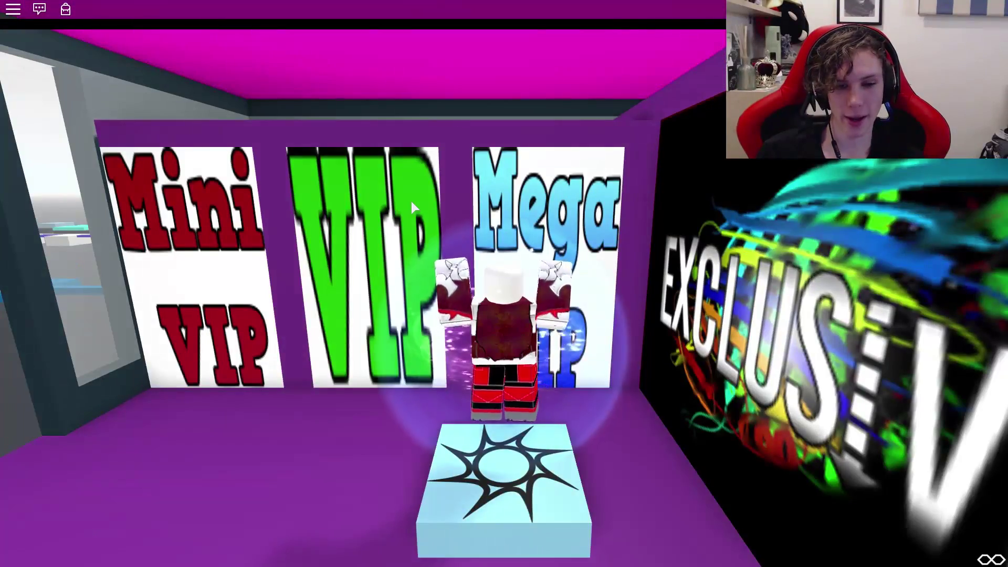
- Orbit the camera around the respawned avatar toward the VIP room's exit window
{"action": "left_click_drag", "start_coordinate": [410, 199], "coordinate": [411, 200]}
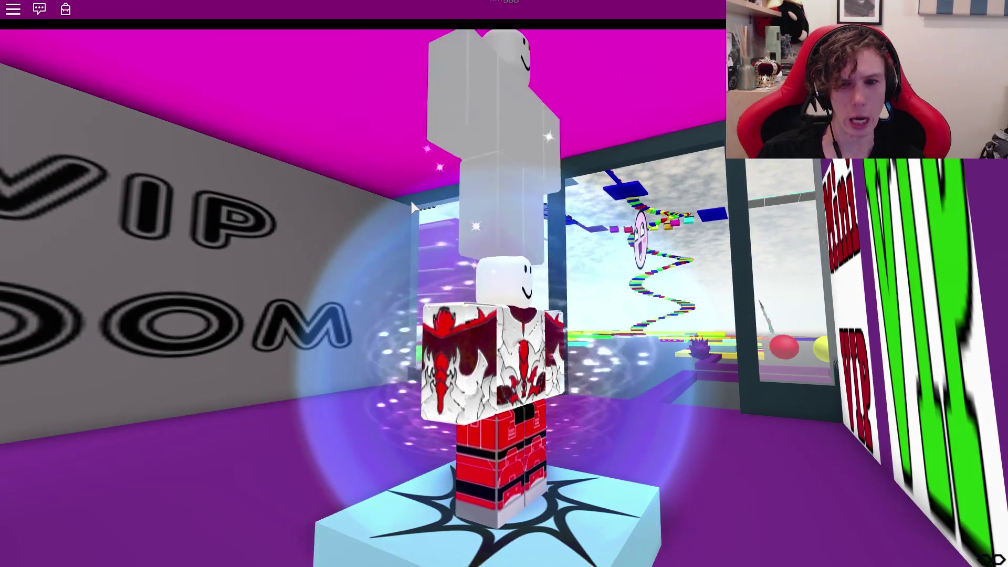
{"action": "left_click_drag", "start_coordinate": [412, 200], "coordinate": [412, 206]}
- Jump off the spawn block and advance along the striped yellow blocks
{"action": "key", "text": "w"}
{"action": "key", "text": "space"}
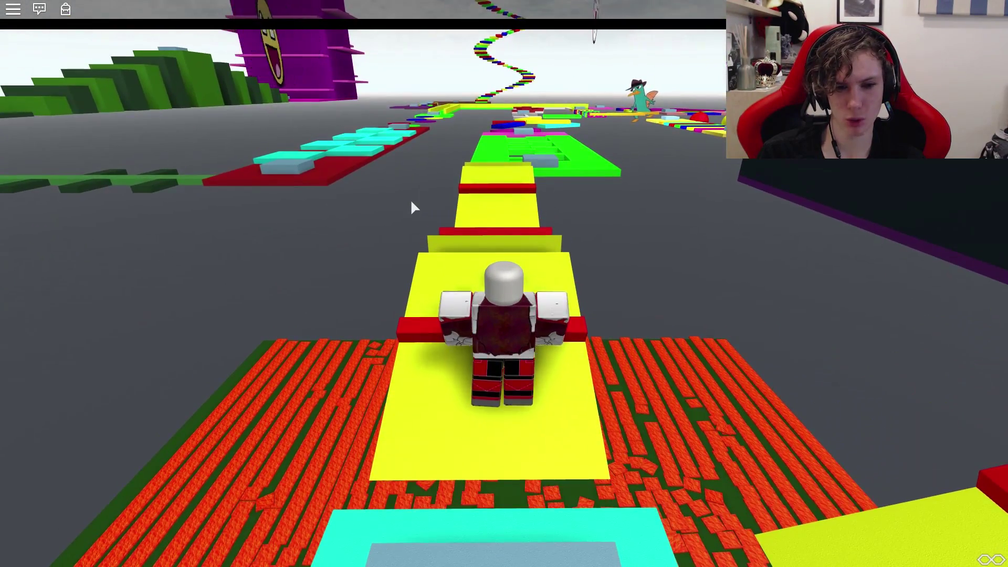
{"action": "key", "text": "w"}
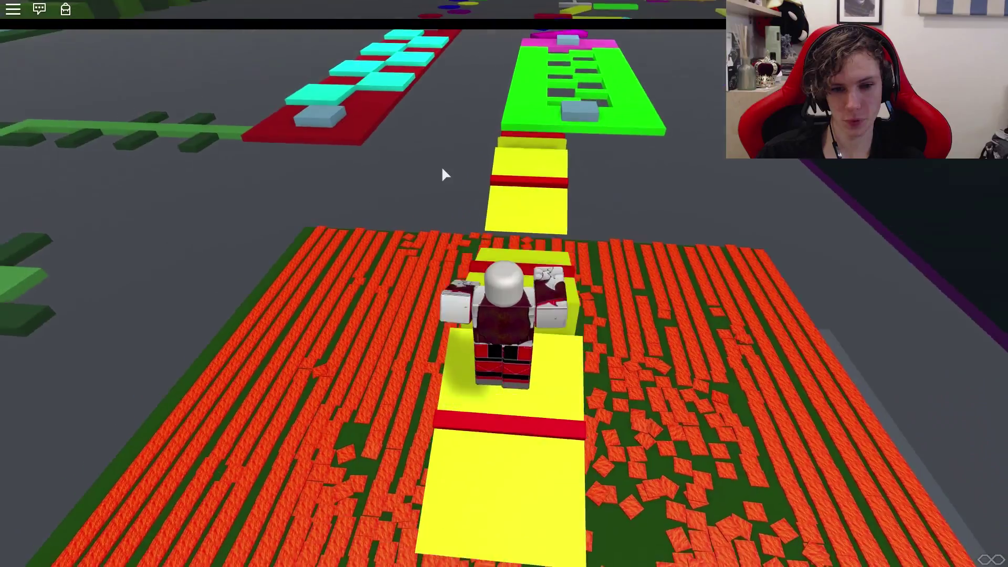
{"action": "key", "text": "w"}
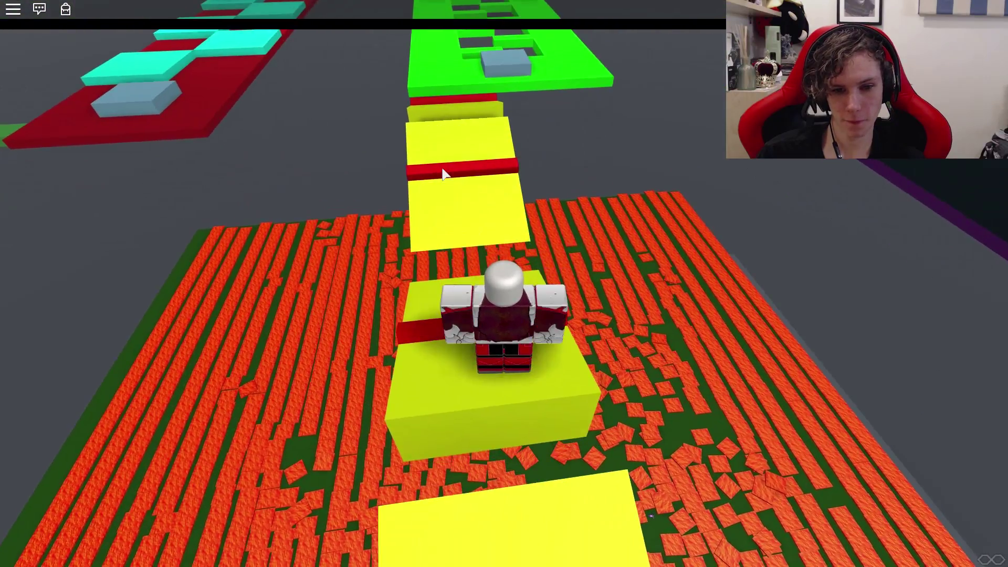
{"action": "key", "text": "w"}
{"action": "key", "text": "space"}
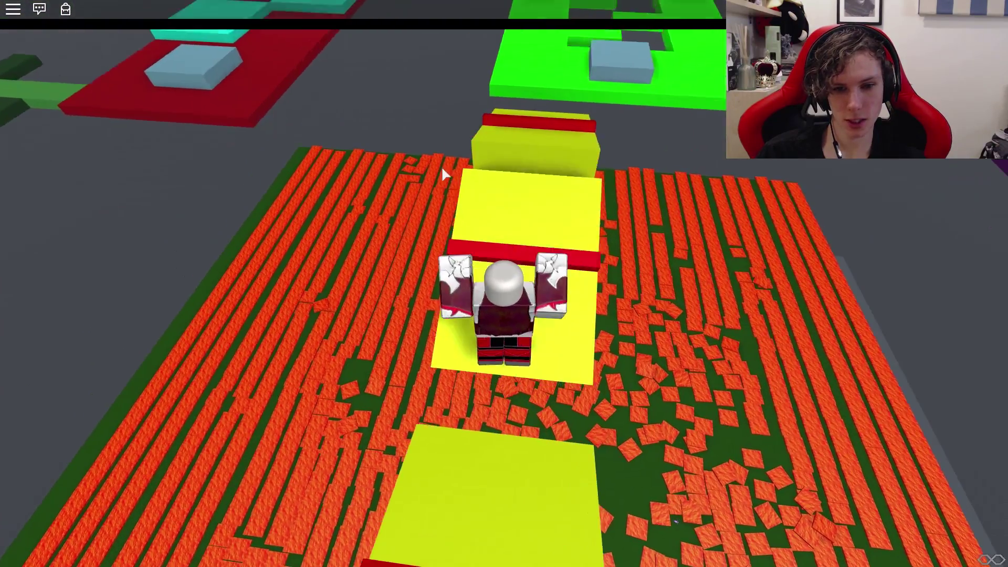
- Jump onto the green platform's edge and up onto its grey checkpoint block
{"action": "key", "text": "w"}
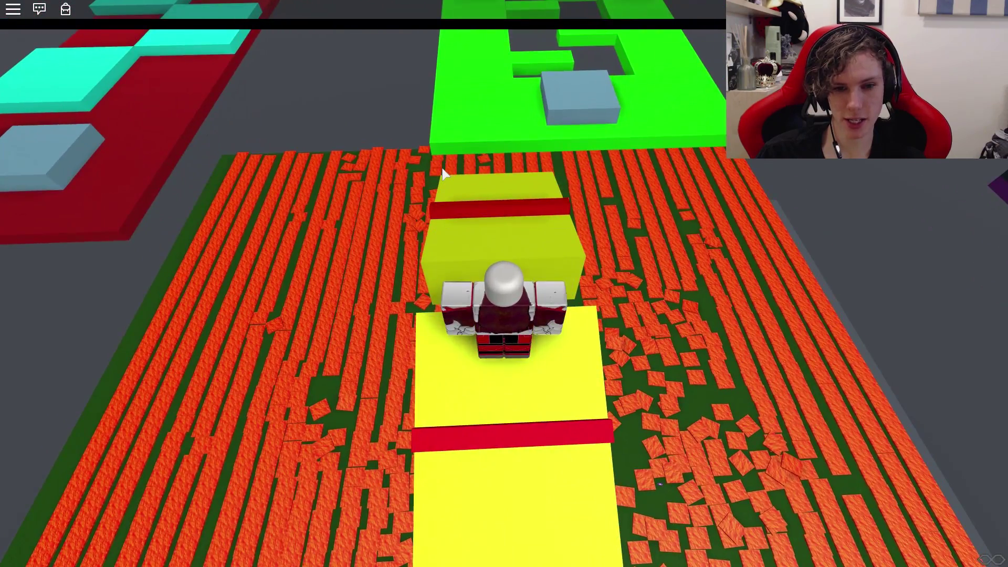
{"action": "key", "text": "space"}
{"action": "key", "text": "w"}
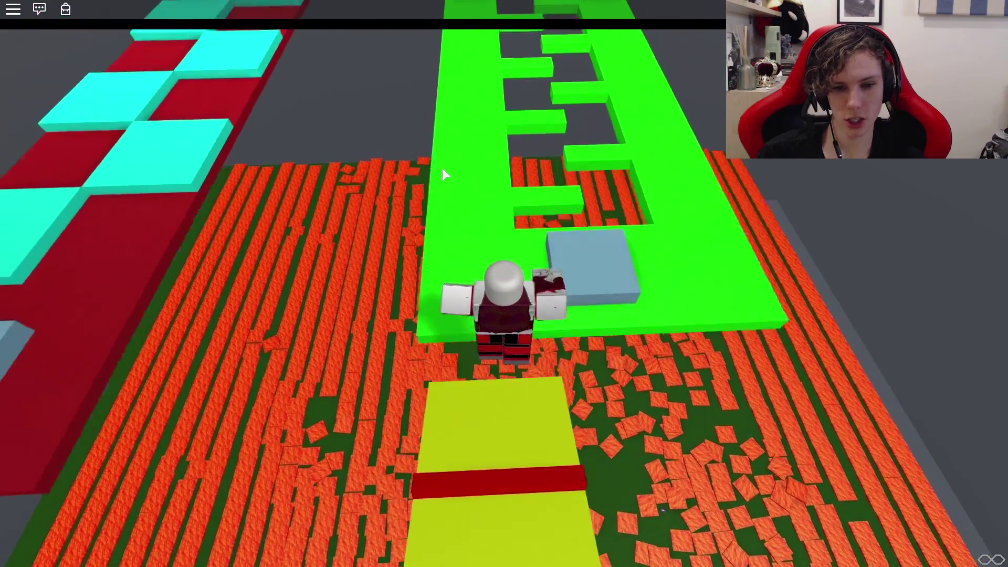
{"action": "key", "text": "Left"}
{"action": "key", "text": "Left"}
{"action": "key", "text": "space"}
{"action": "key", "text": "w"}
{"action": "key", "text": "w"}
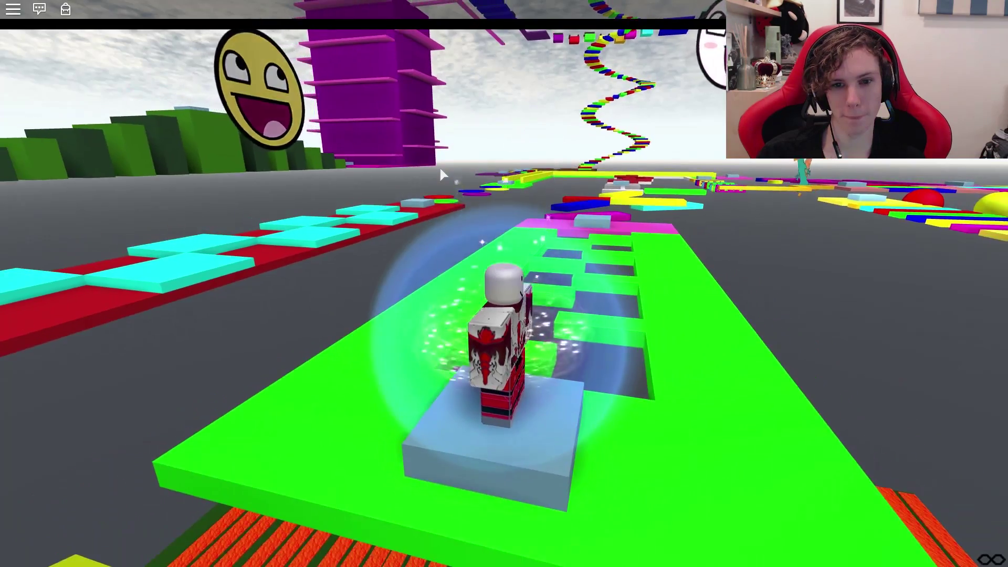
- Walk off the green slab's checkpoint along the green maze path
{"action": "key", "text": "w"}
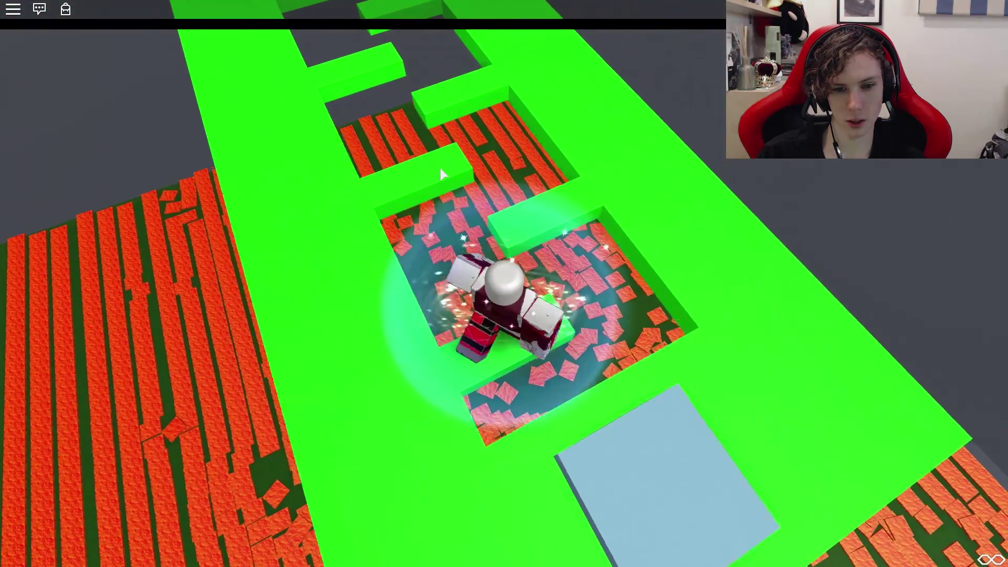
{"action": "key", "text": "w"}
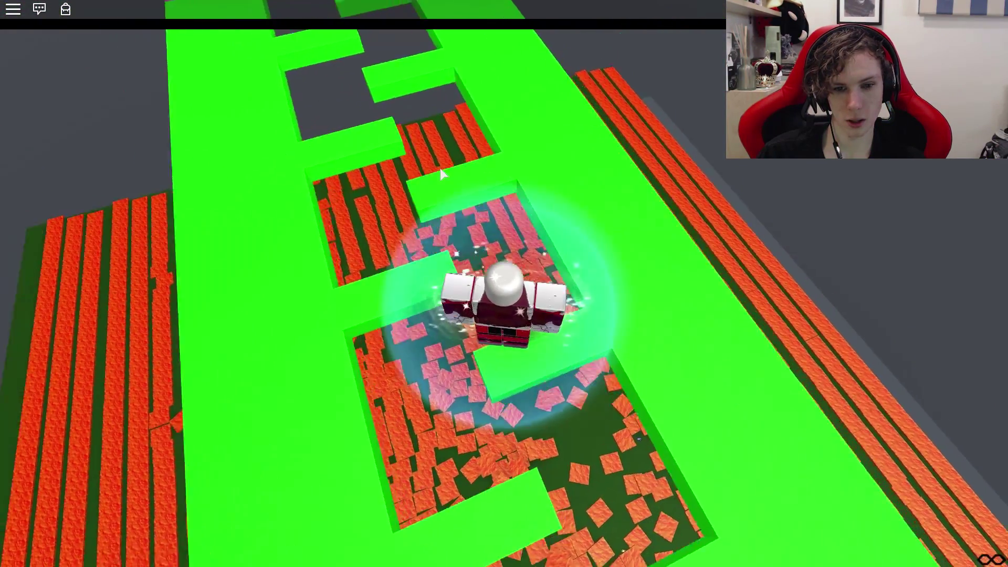
{"action": "key", "text": "w"}
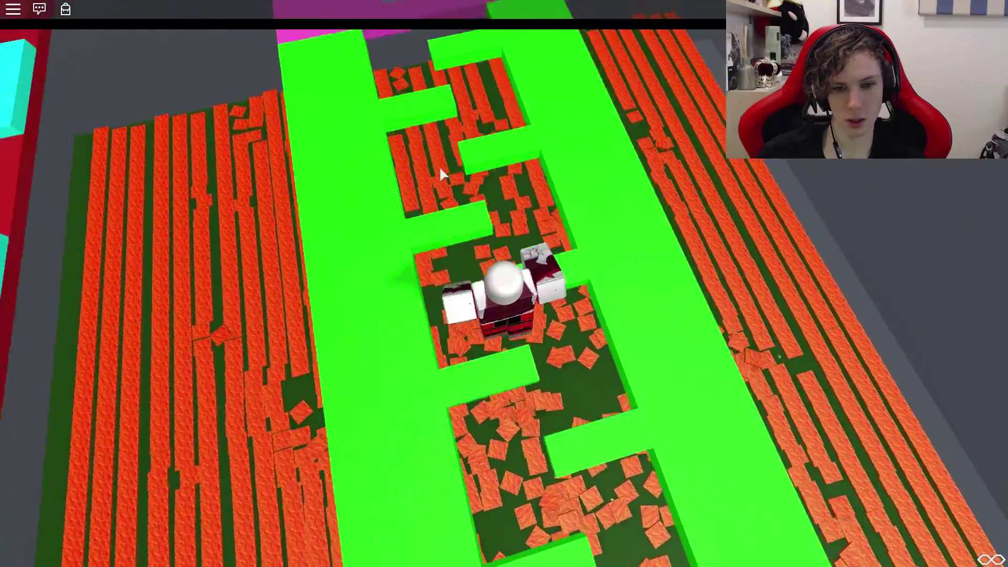
{"action": "key", "text": "w"}
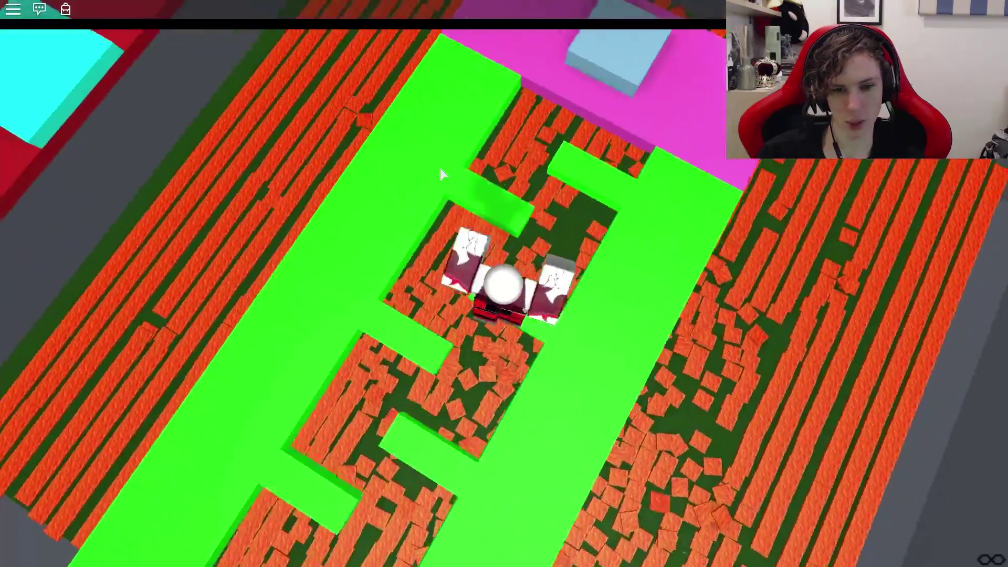
{"action": "scroll", "coordinate": [439, 166], "scroll_direction": "up", "scroll_amount": 5}
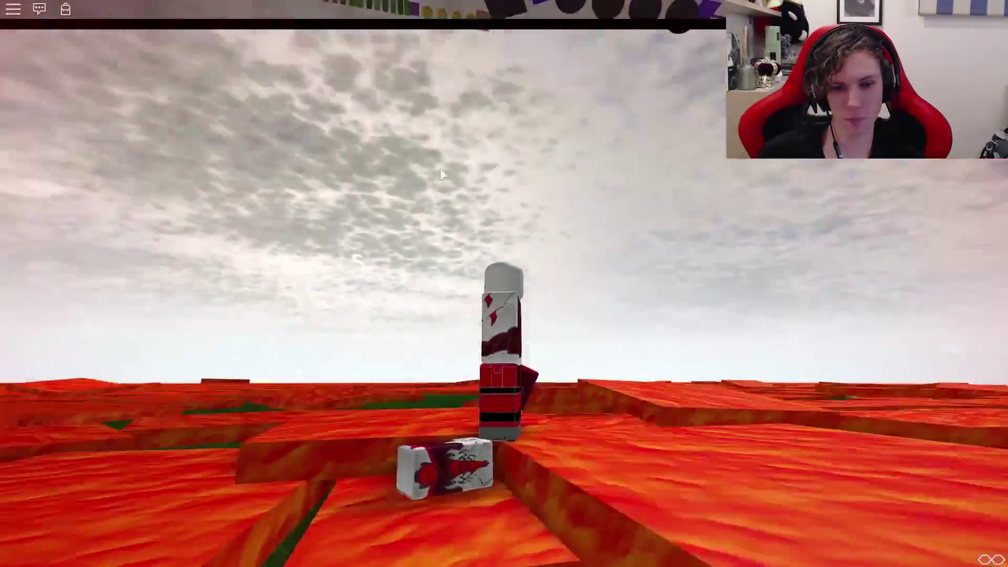
{"action": "scroll", "coordinate": [440, 168], "scroll_direction": "down", "scroll_amount": 5}
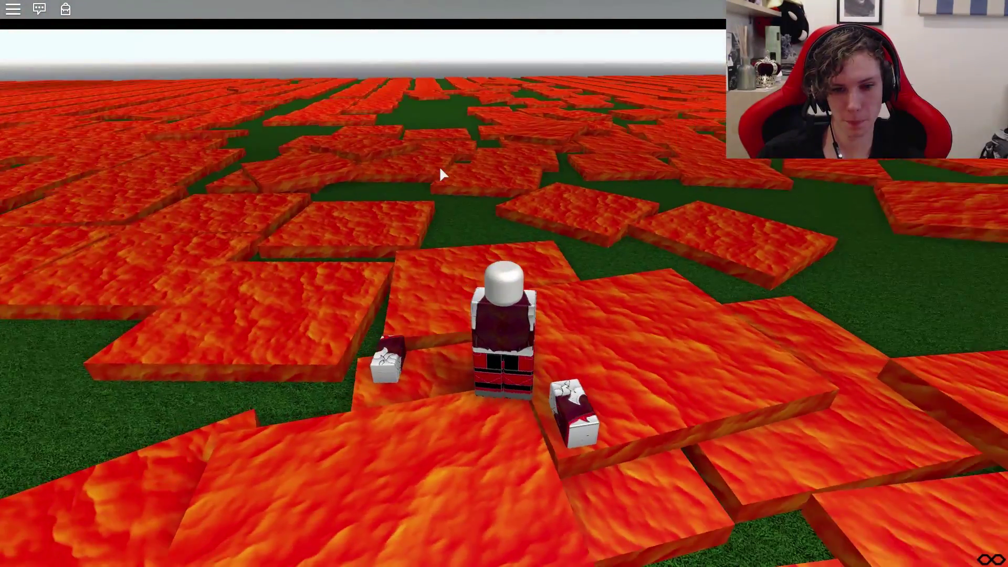
- Turn the view toward the window, then walk from the VIP room out across the lava
{"action": "right_click", "coordinate": [438, 166]}
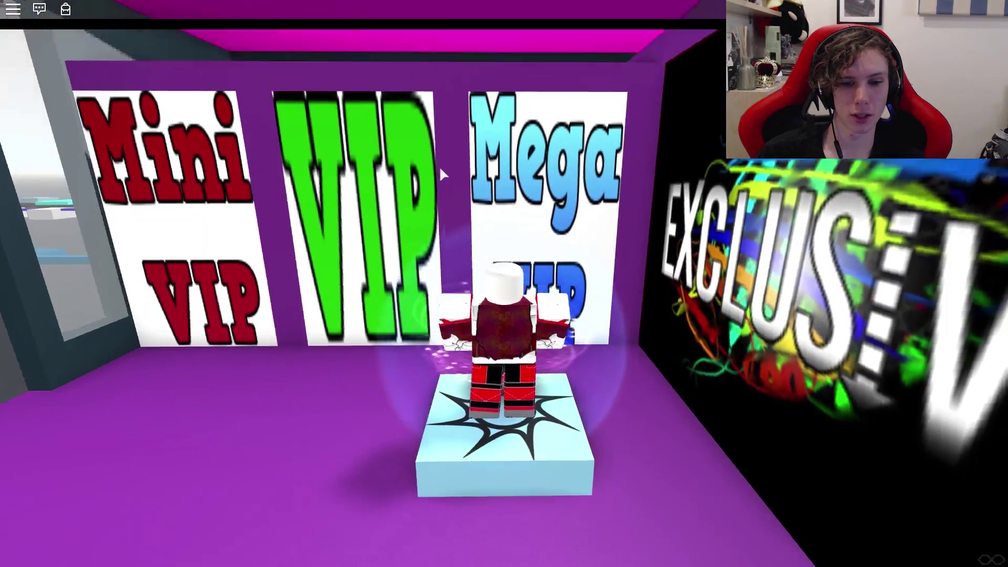
{"action": "key", "text": "Right"}
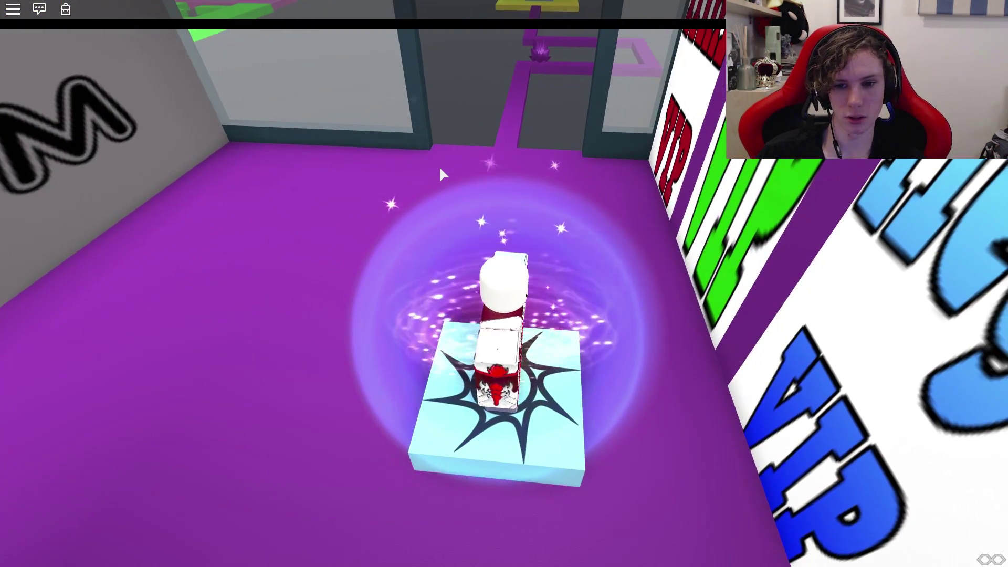
{"action": "key", "text": "w"}
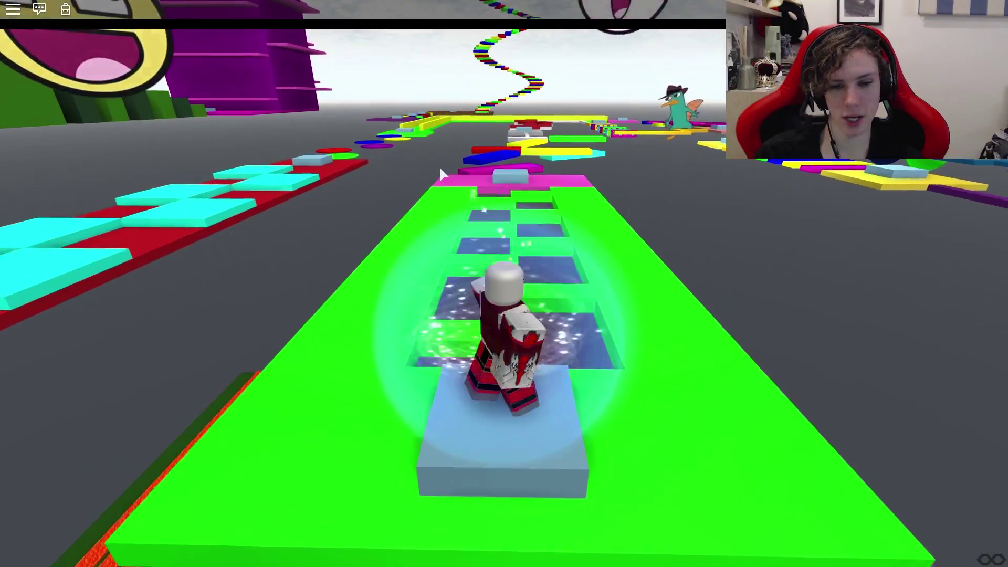
{"action": "key", "text": "w"}
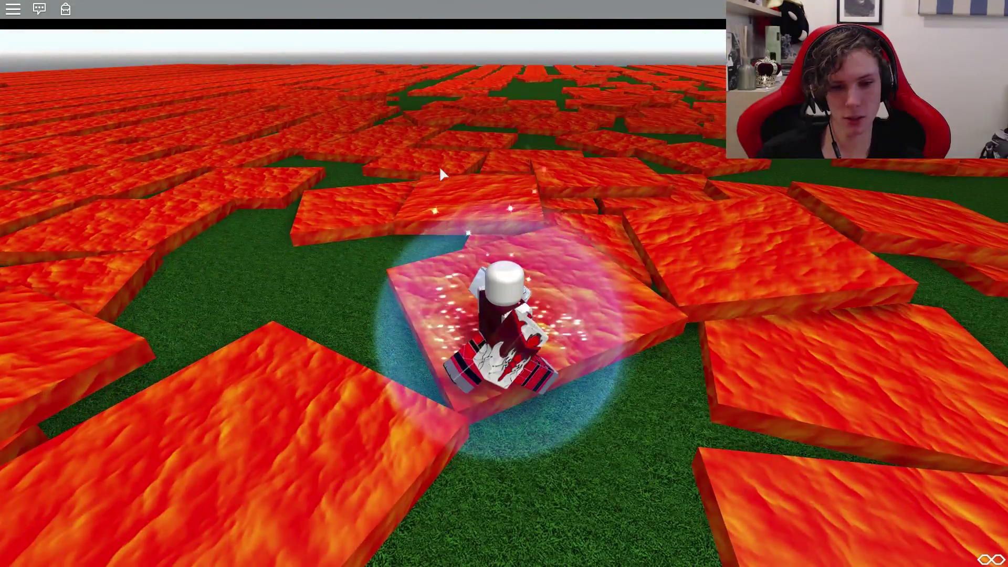
{"action": "key", "text": "w"}
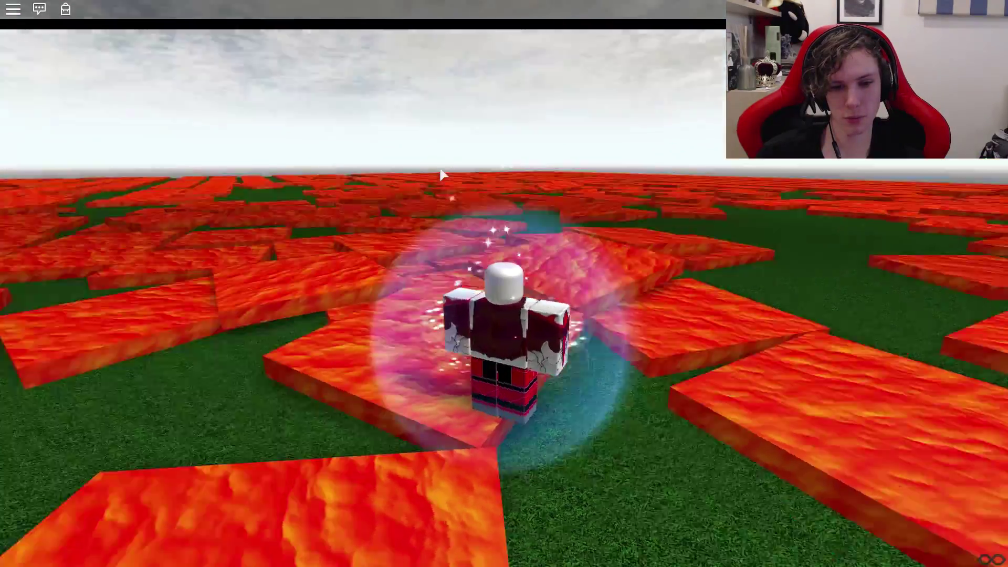
{"action": "key", "text": "w"}
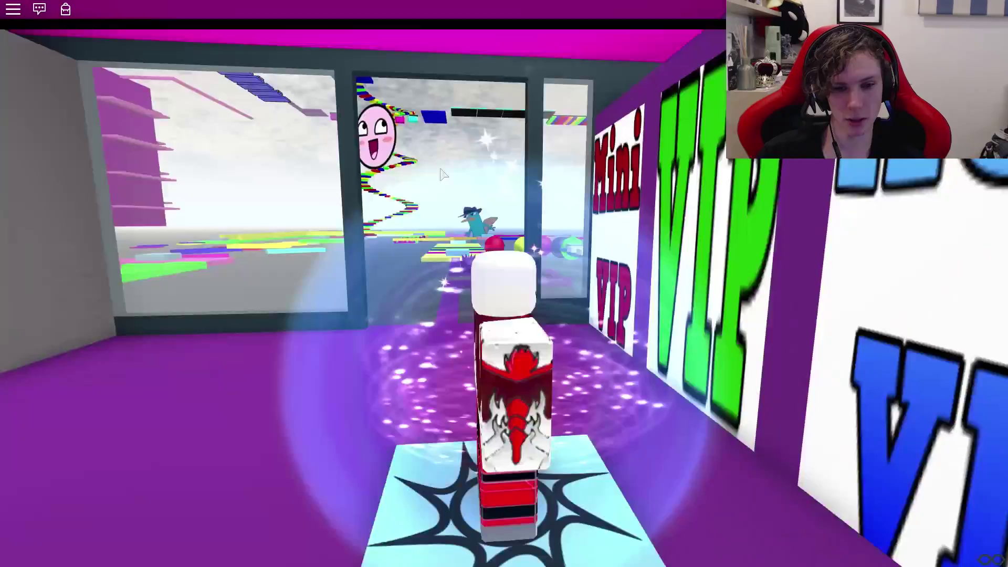
{"action": "key", "text": "w"}
{"action": "key", "text": "w"}
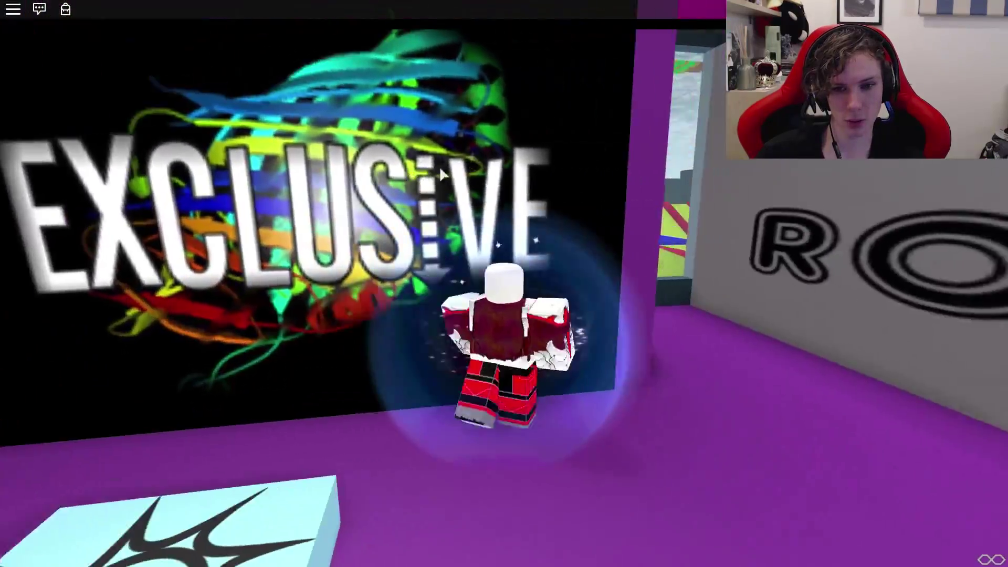
{"action": "key", "text": "w"}
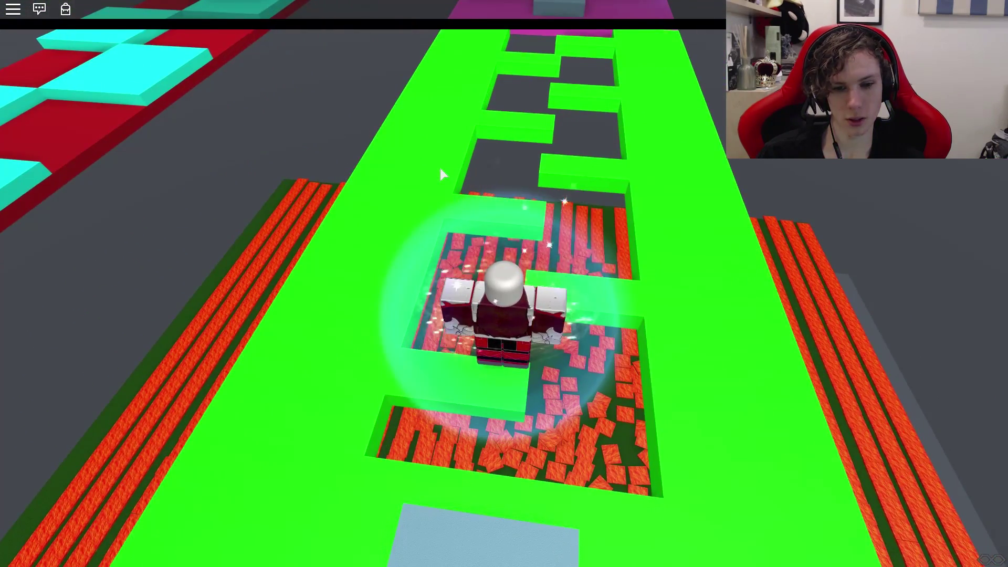
- Run through the green maze over lava to the pink platform with the blue pad
{"action": "key", "text": "w"}
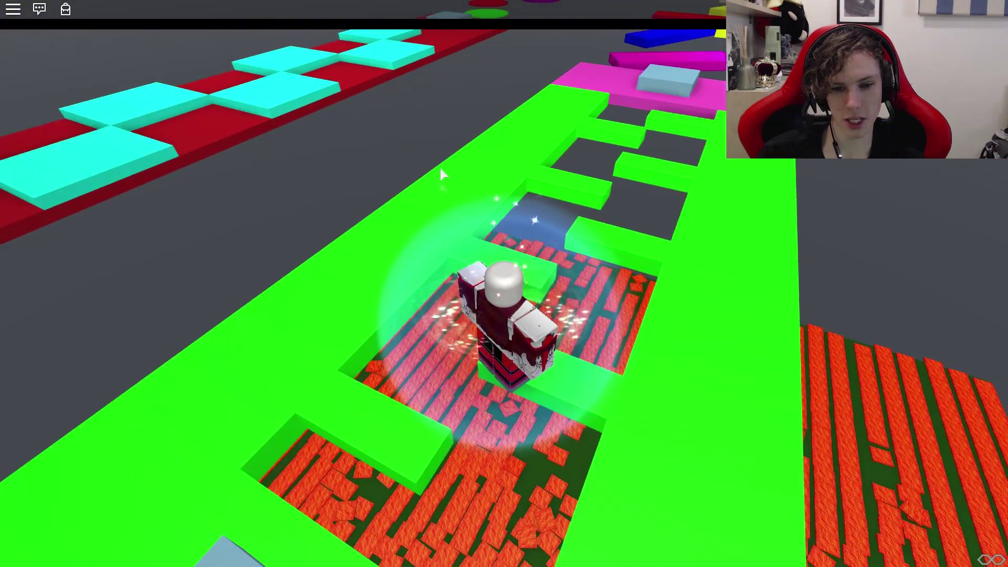
{"action": "key", "text": "w"}
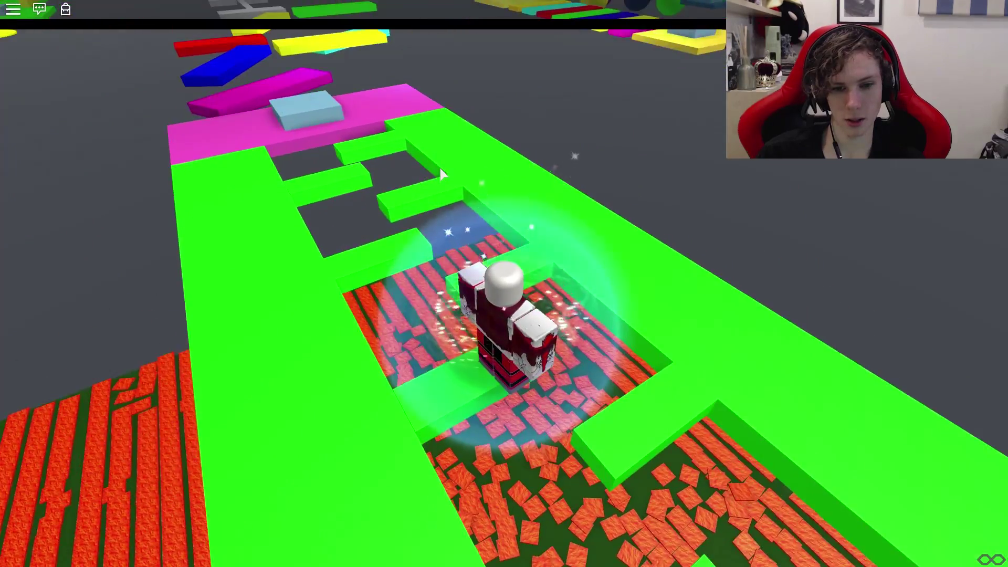
{"action": "key", "text": "w"}
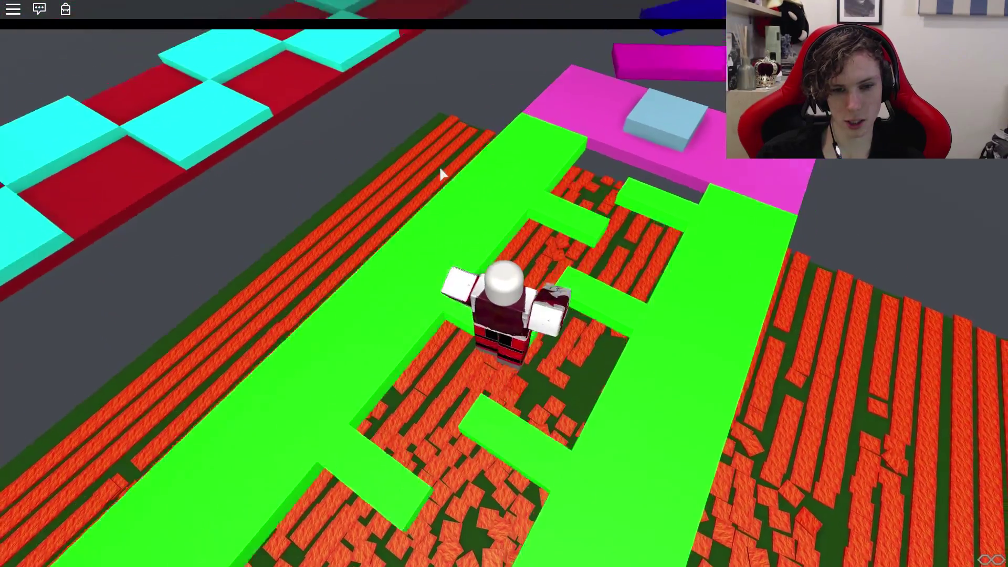
{"action": "key", "text": "w"}
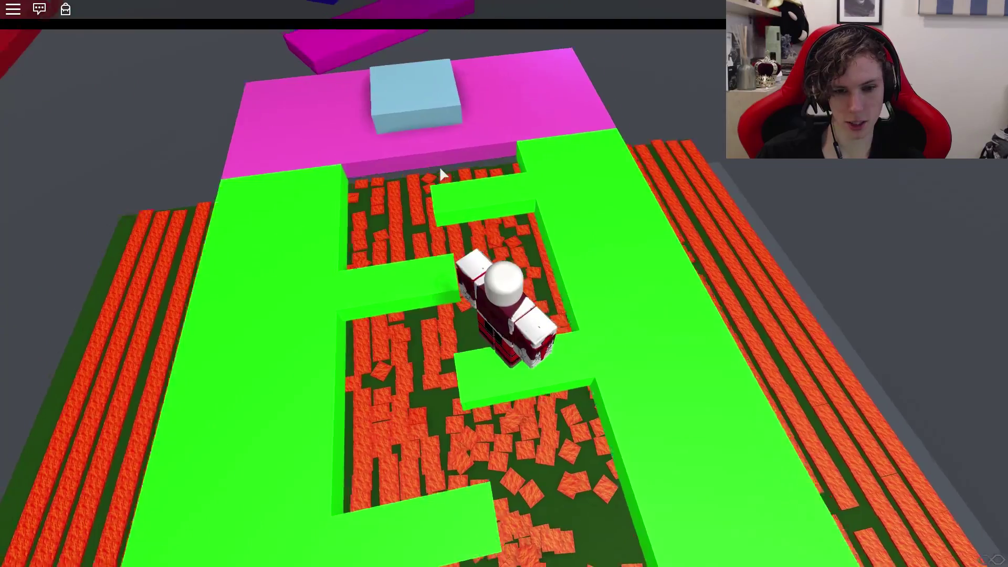
{"action": "key", "text": "w"}
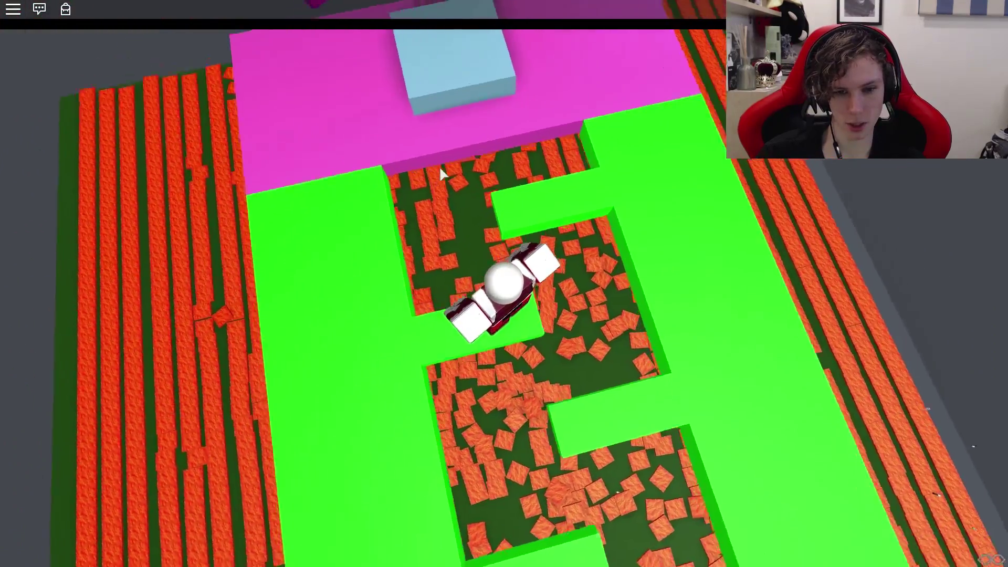
{"action": "key", "text": "w"}
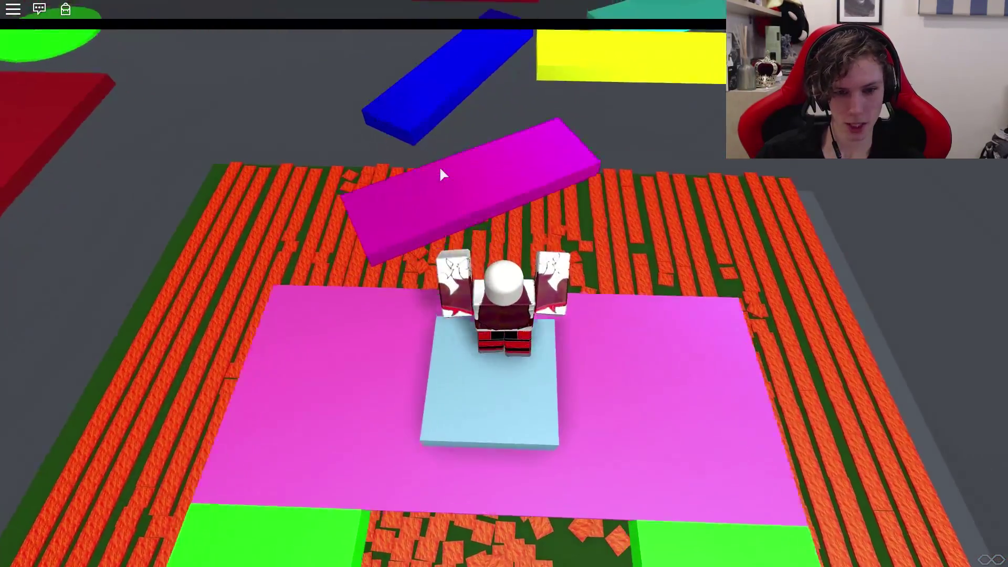
- Hop the coloured planks, pass the blue-topped platform, and land on the checkered stones
{"action": "key", "text": "w"}
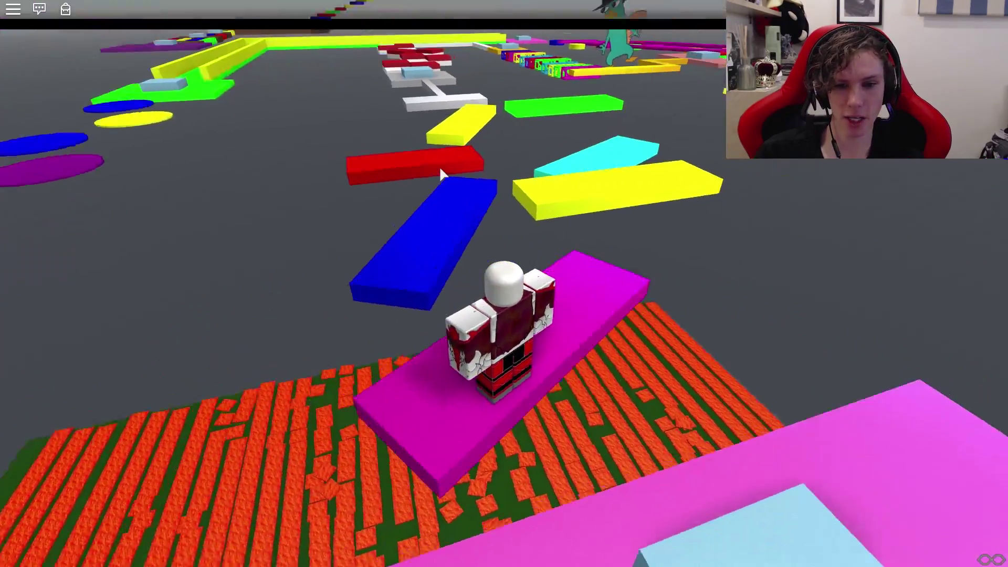
{"action": "key", "text": "w"}
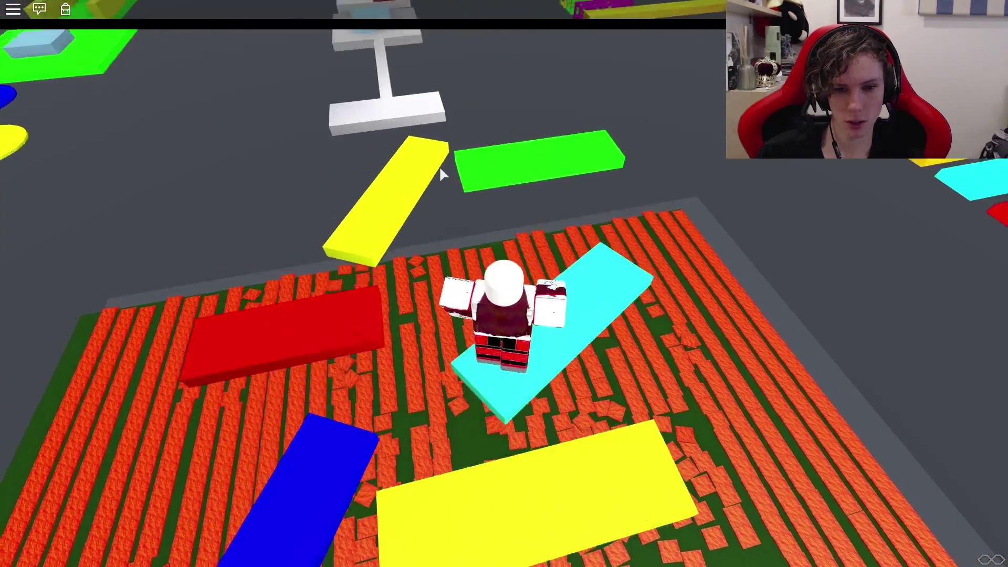
{"action": "key", "text": "w"}
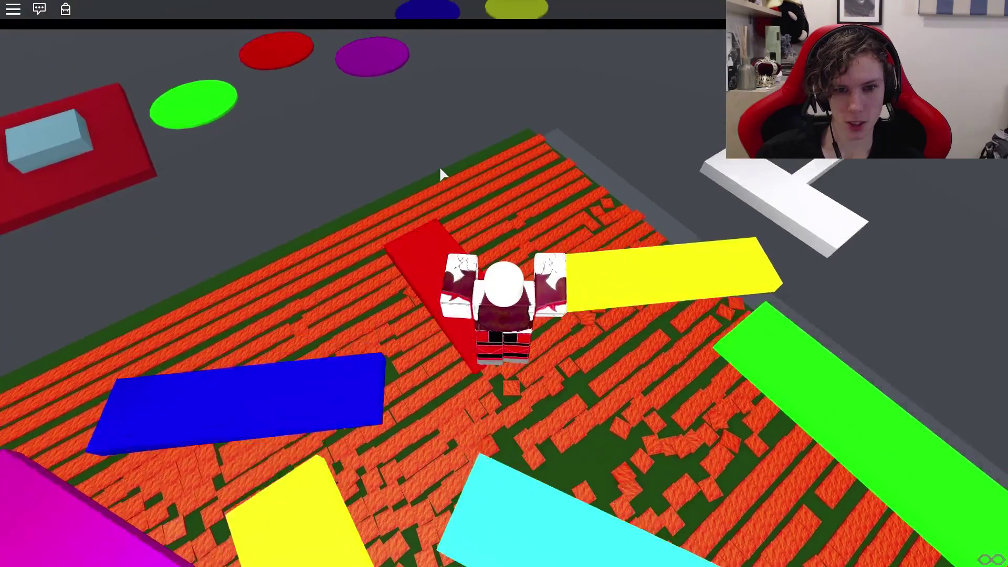
{"action": "key", "text": "w"}
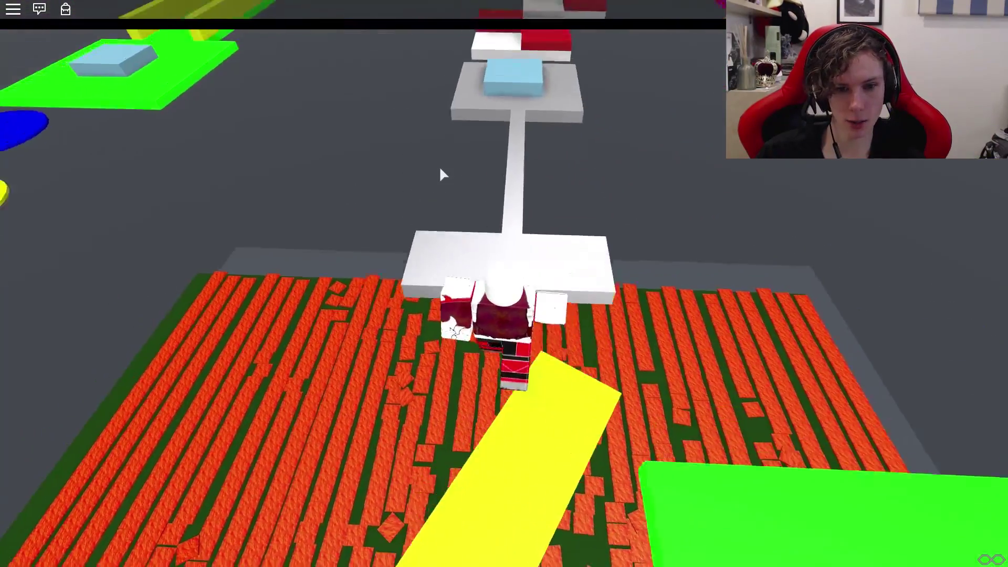
{"action": "key", "text": "w"}
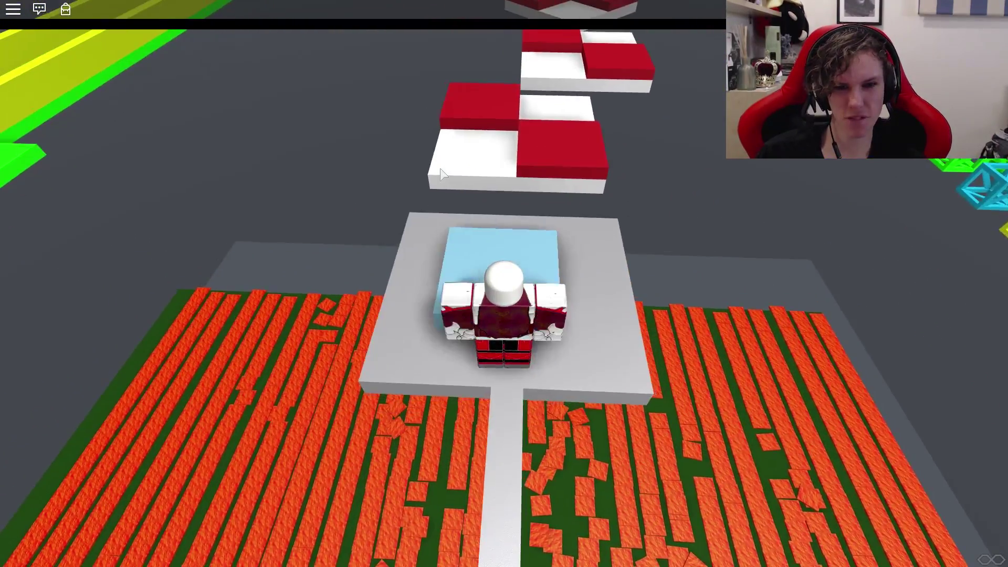
{"action": "key", "text": "w"}
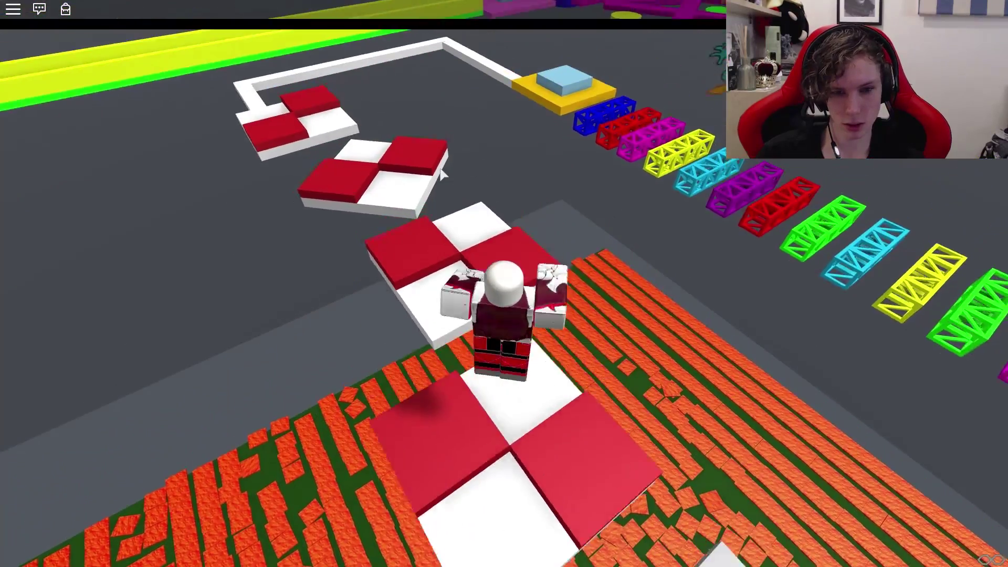
{"action": "key", "text": "w"}
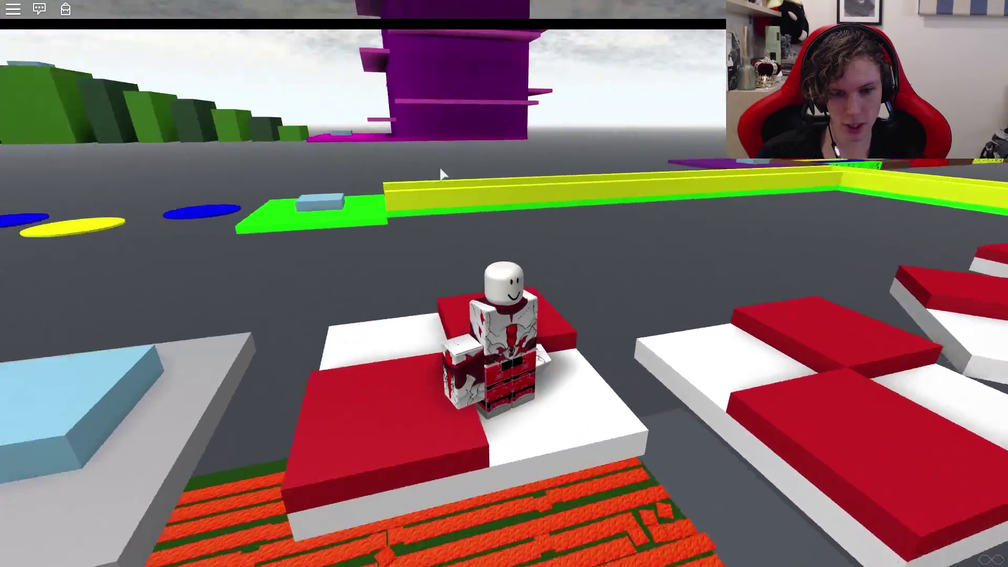
{"action": "key", "text": "w"}
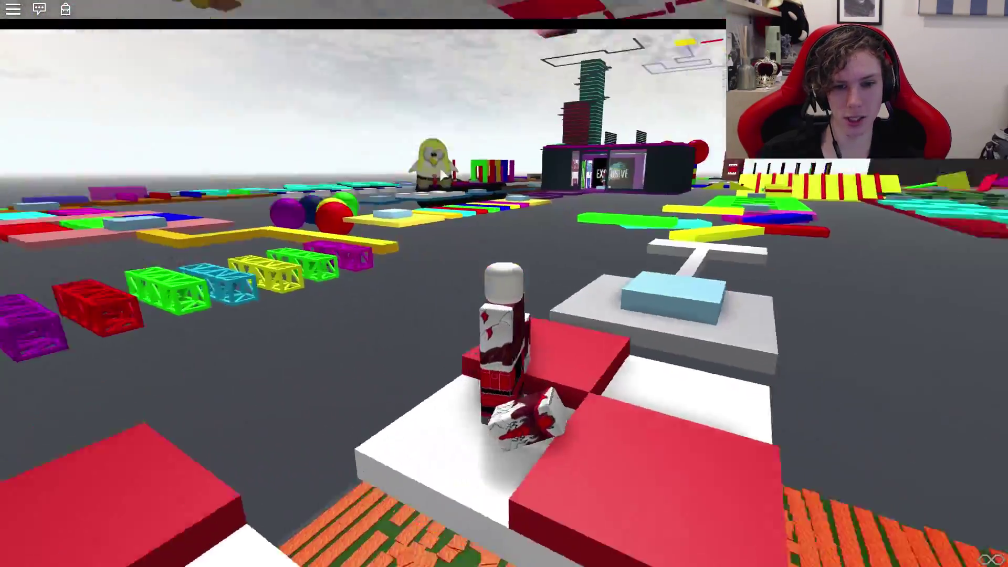
- Walk out of the VIP room and jump along the first red-white checkered platforms
{"action": "key", "text": "w"}
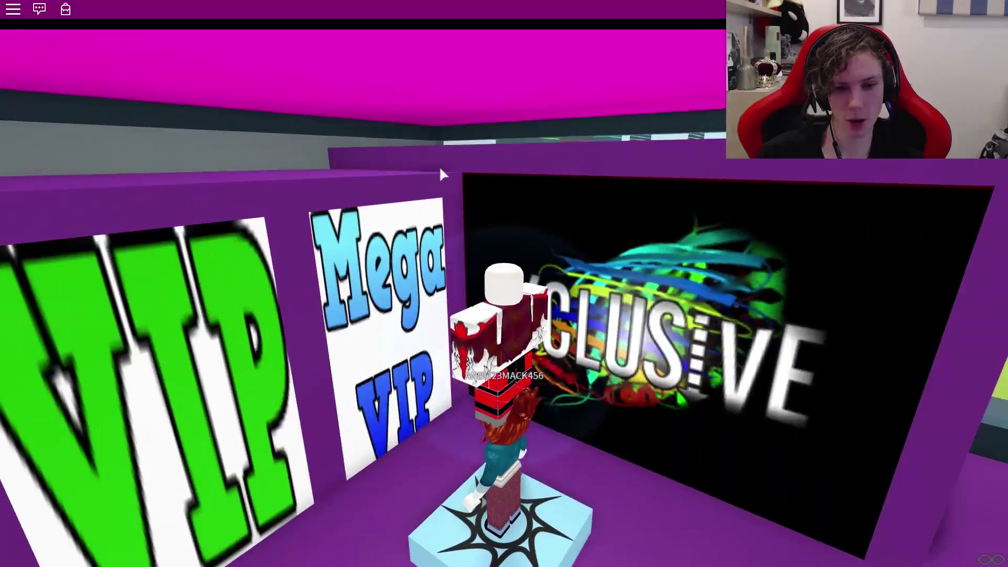
{"action": "key", "text": "w"}
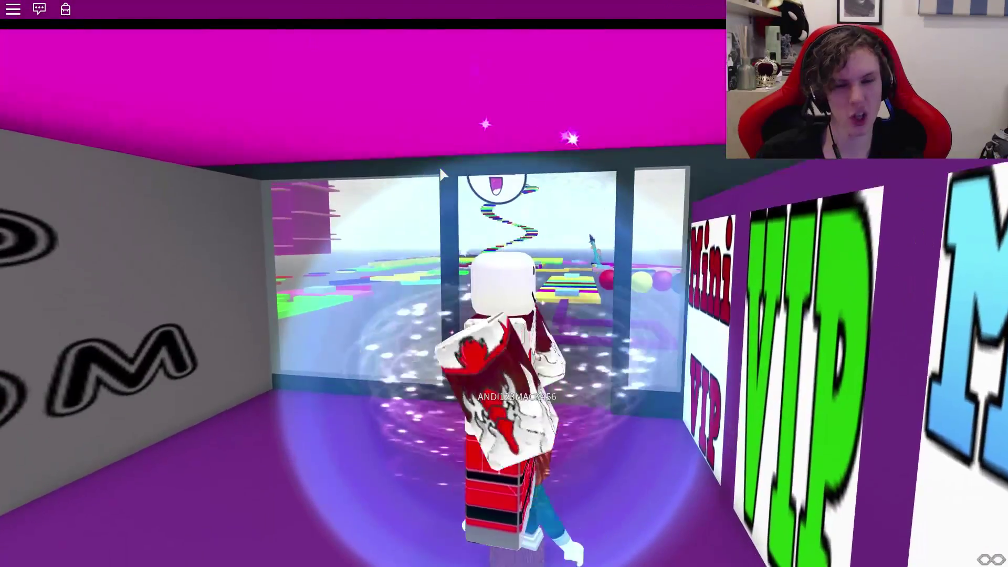
{"action": "key", "text": "w"}
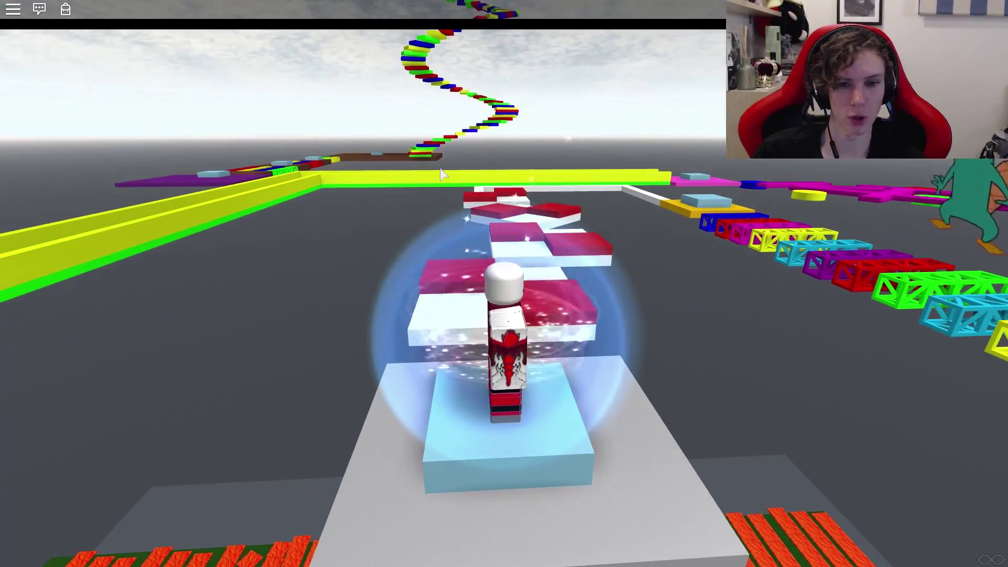
{"action": "key", "text": "w"}
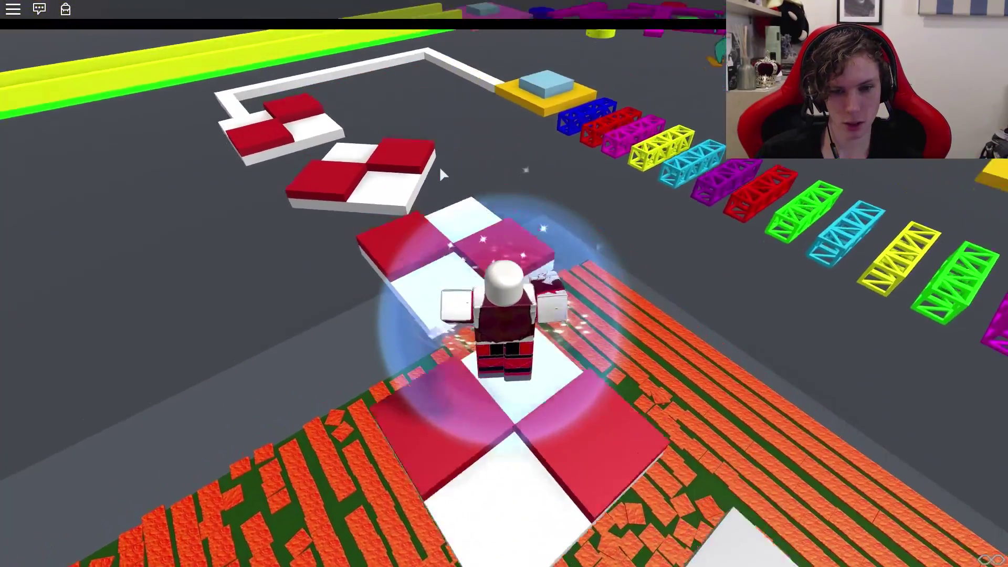
{"action": "key", "text": "w"}
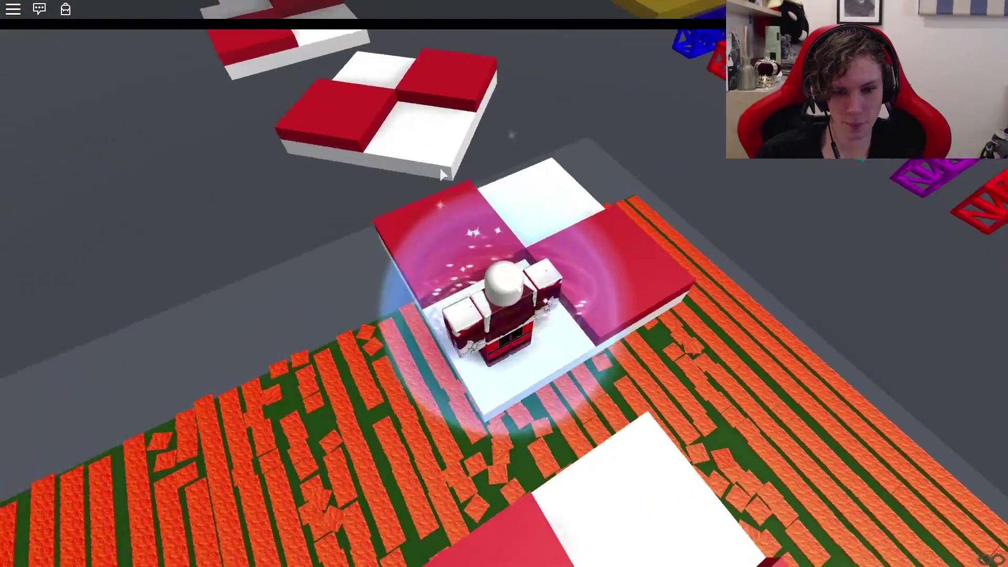
{"action": "key", "text": "w"}
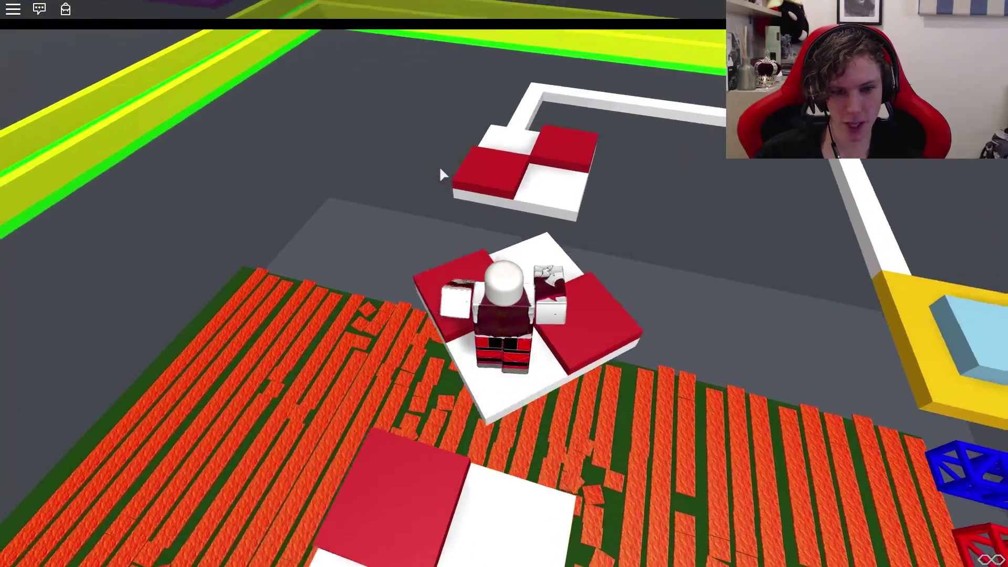
{"action": "key", "text": "w"}
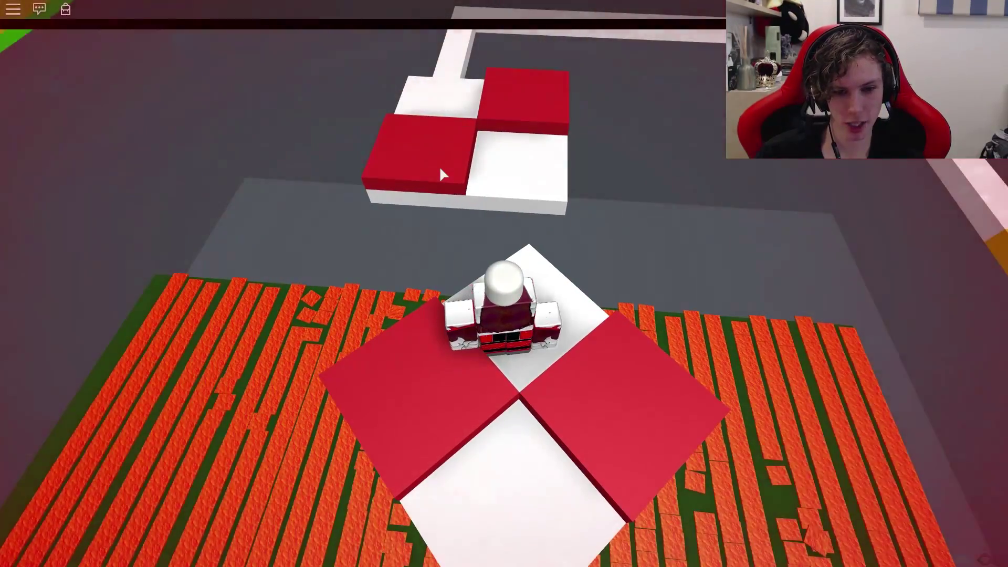
{"action": "key", "text": "w"}
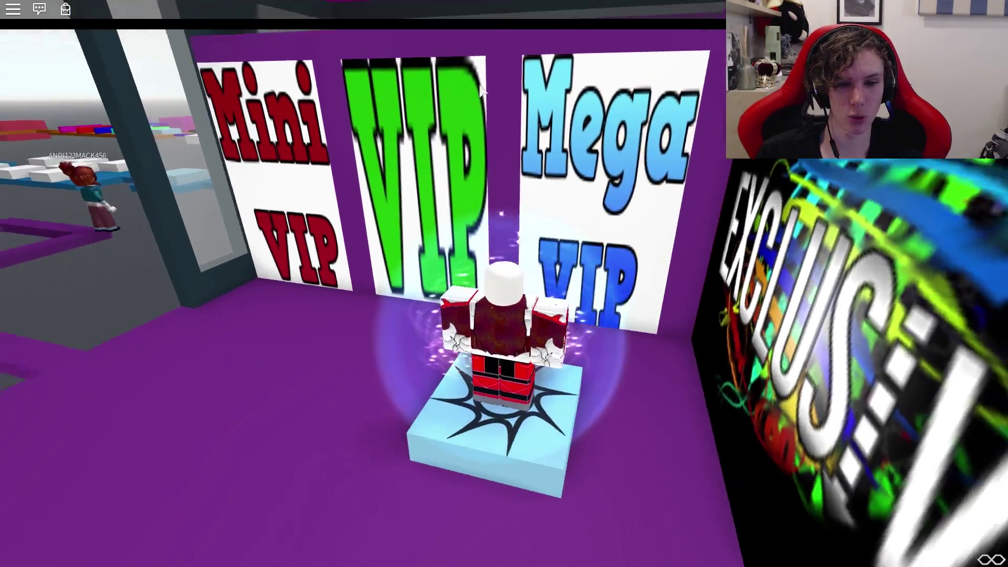
{"action": "key", "text": "Left"}
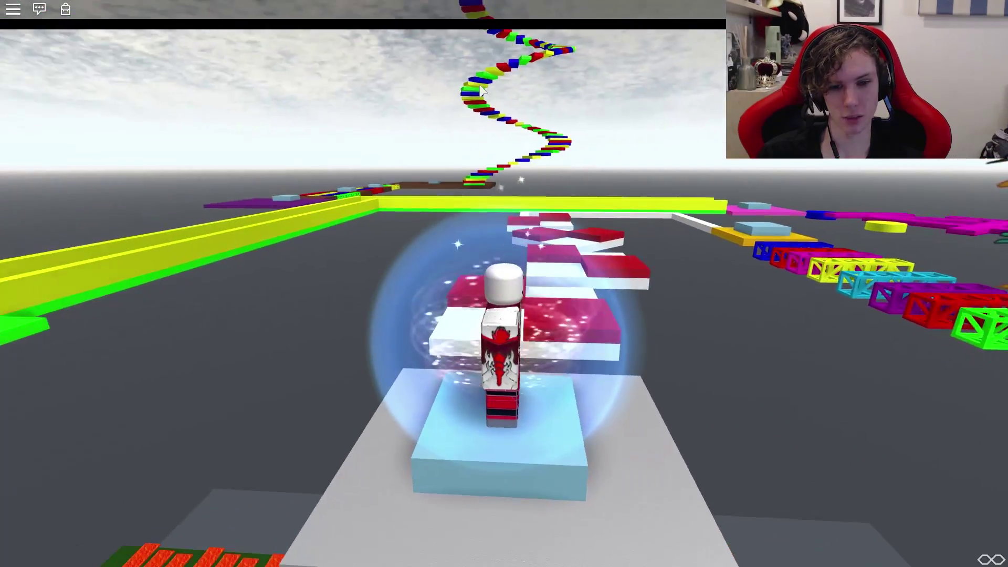
- Cross the remaining checkered platforms and follow the white path around its corner
{"action": "key", "text": "w"}
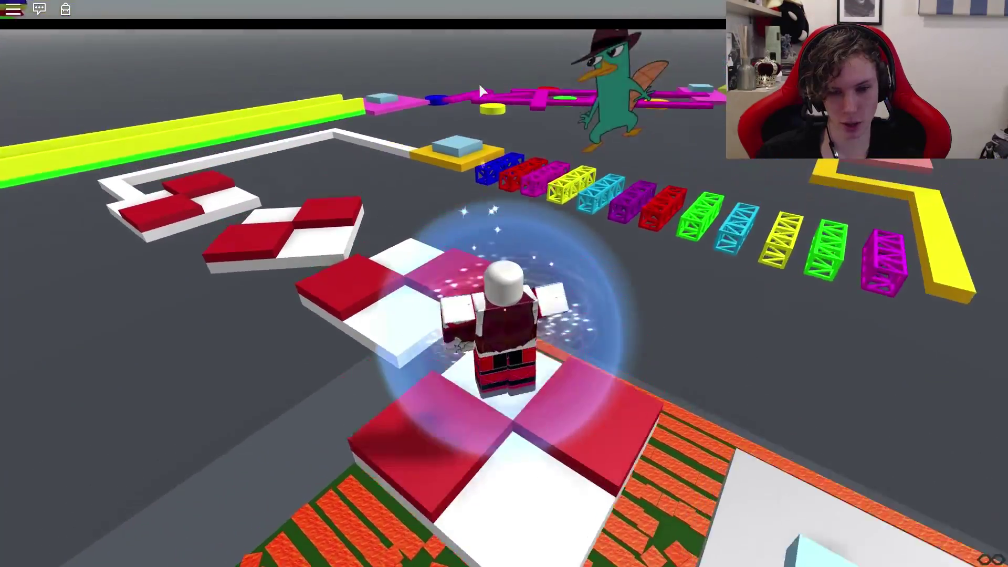
{"action": "key", "text": "w"}
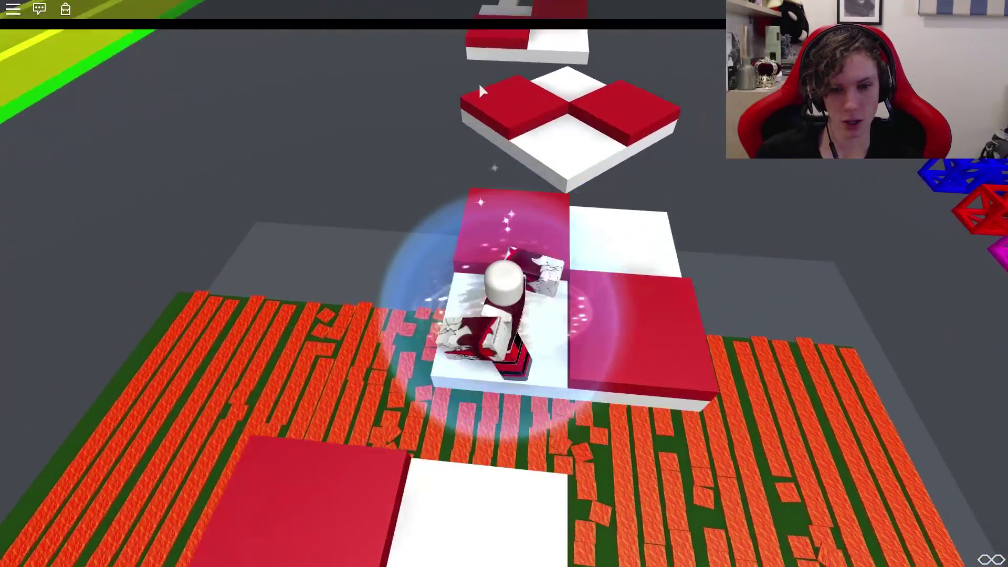
{"action": "key", "text": "w"}
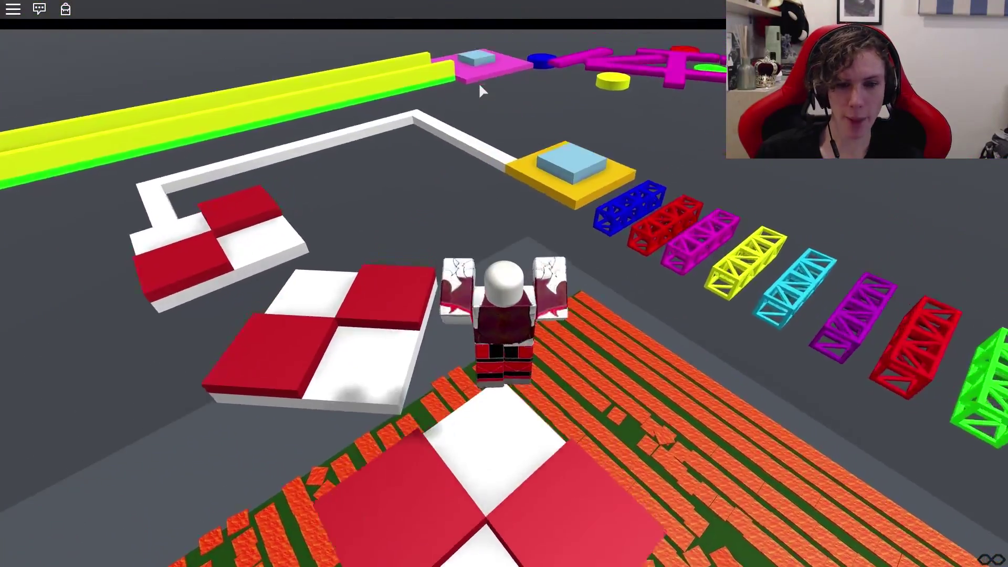
{"action": "key", "text": "w"}
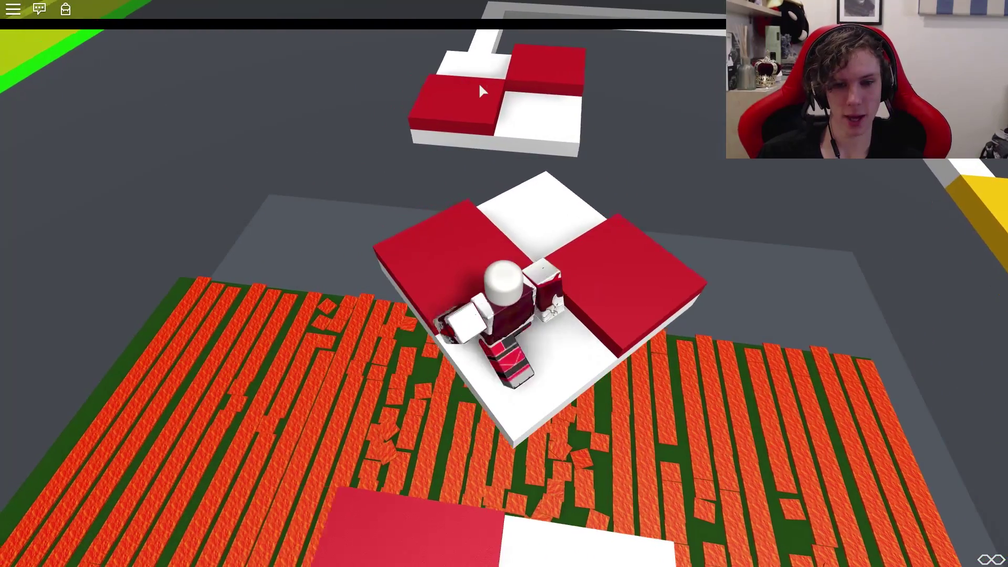
{"action": "key", "text": "w"}
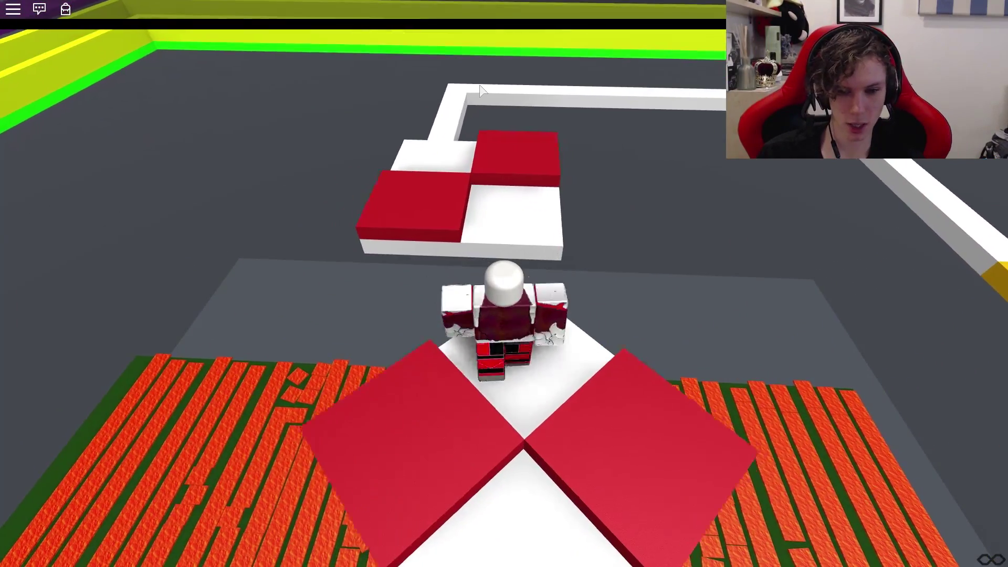
{"action": "key", "text": "w"}
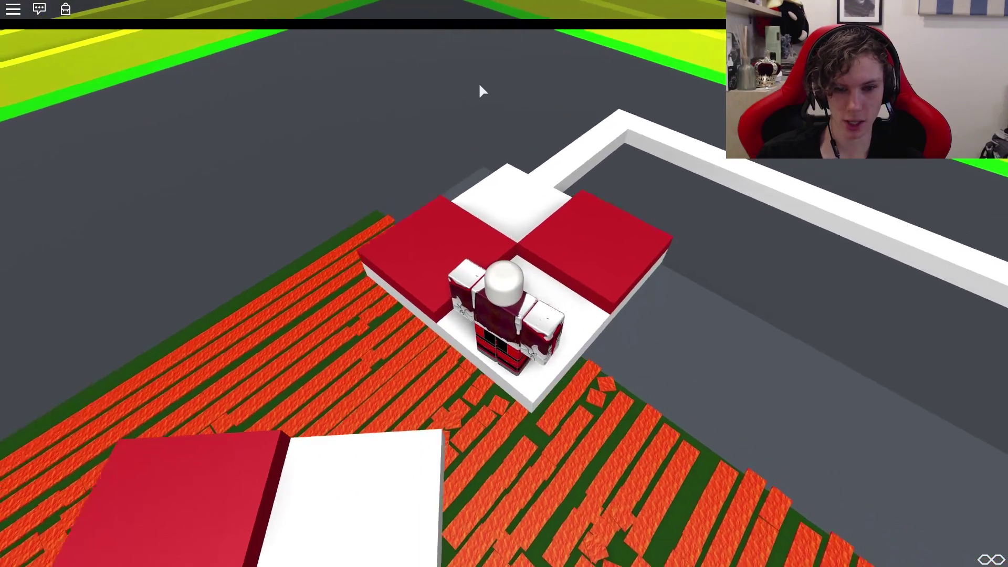
{"action": "key", "text": "w"}
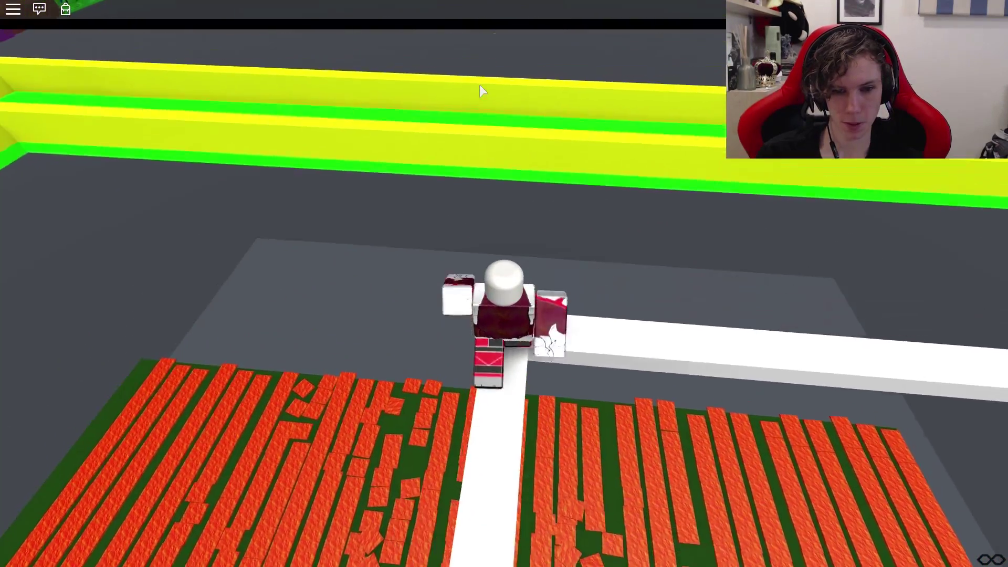
{"action": "key", "text": "w"}
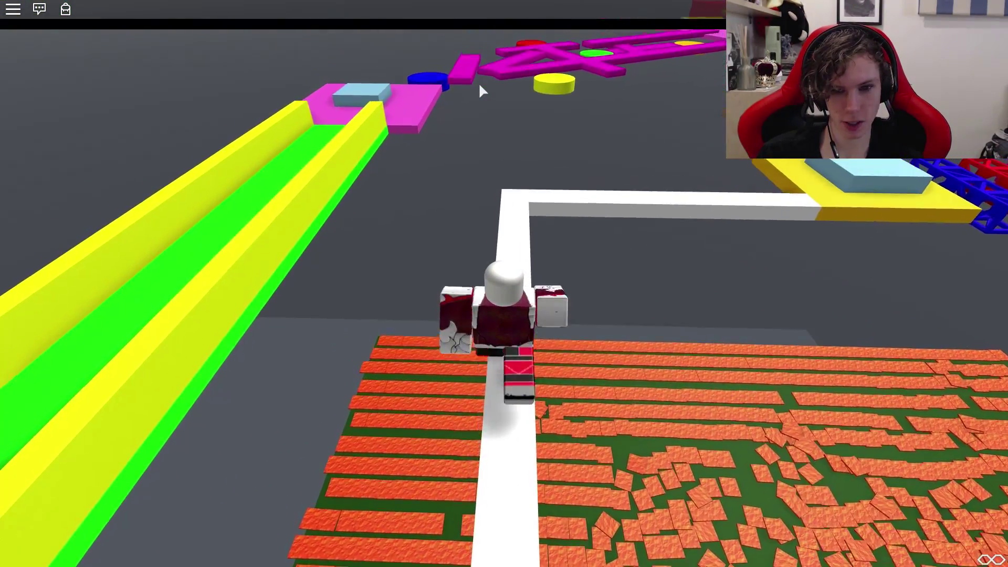
{"action": "key", "text": "w"}
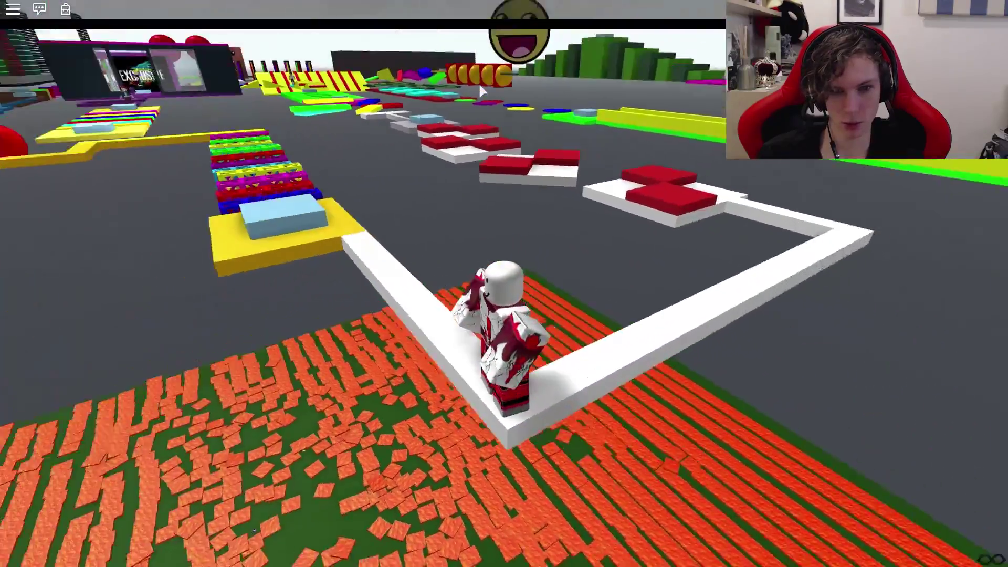
- Step onto the light-blue pad, jump the coloured lattice blocks, then walk into the lava
{"action": "key", "text": "w"}
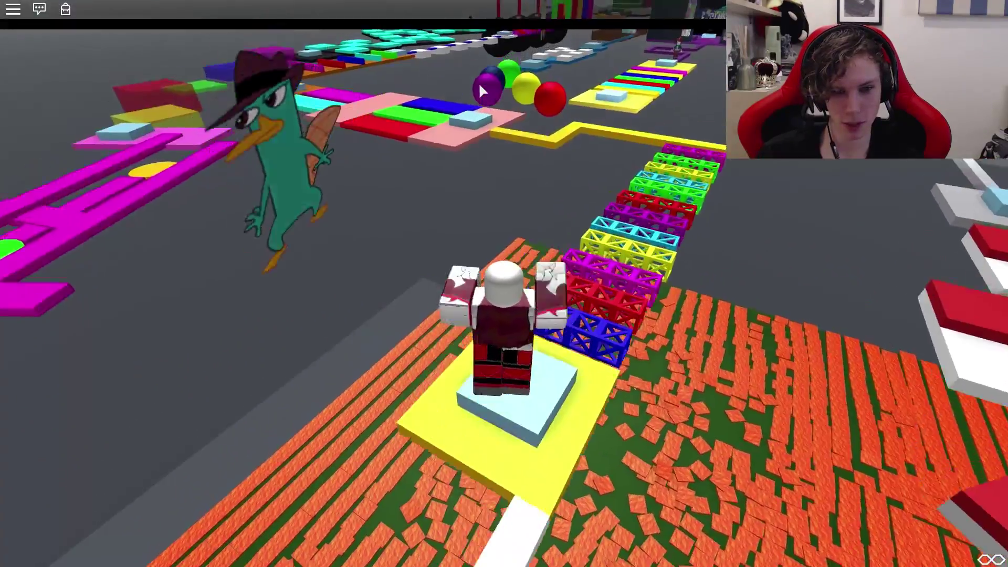
{"action": "key", "text": "w"}
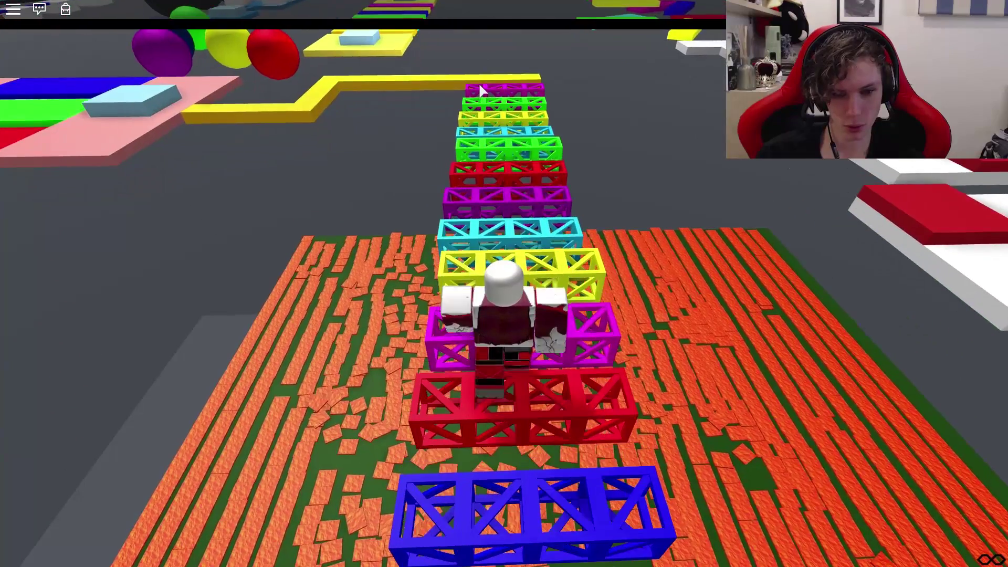
{"action": "key", "text": "w"}
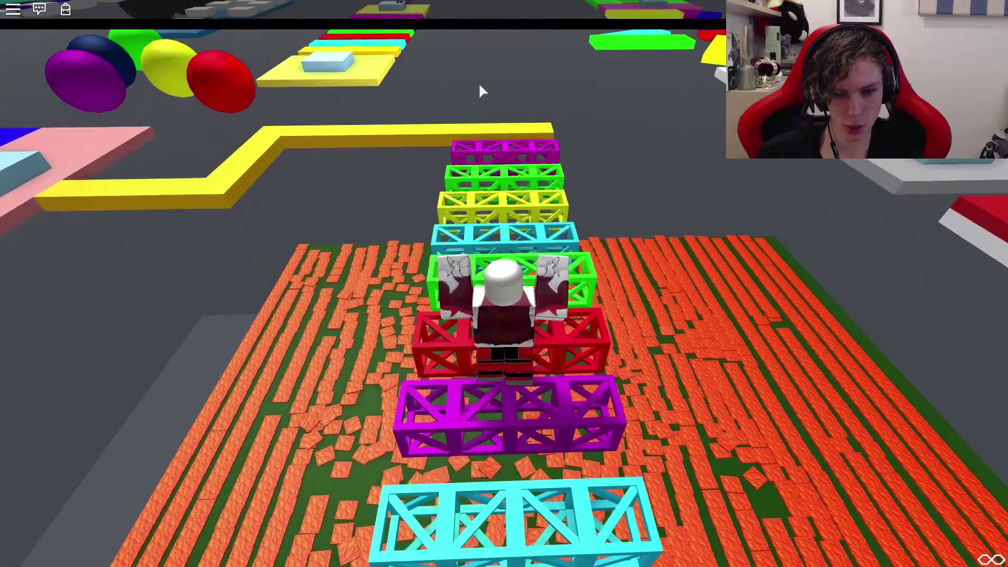
{"action": "key", "text": "w"}
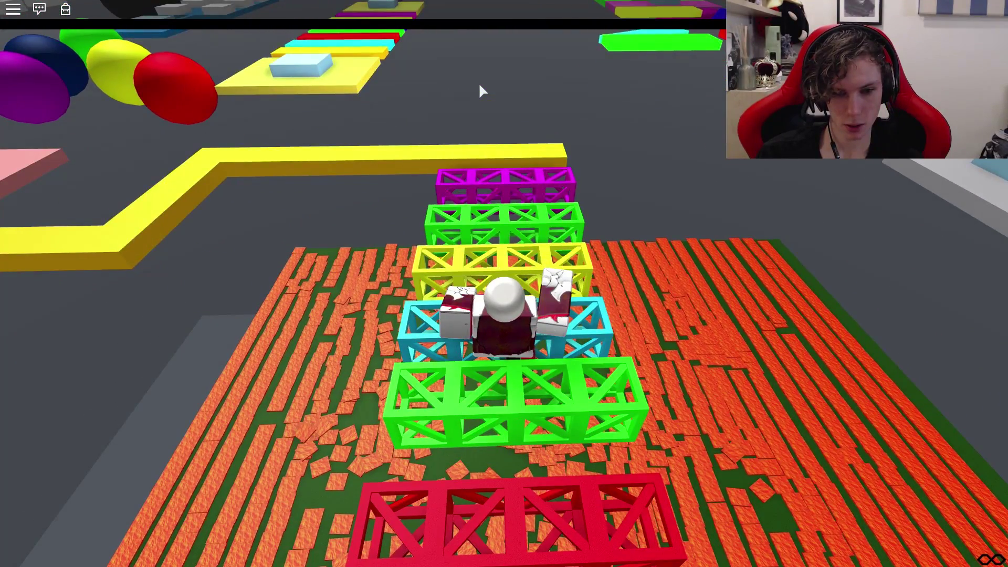
{"action": "key", "text": "w"}
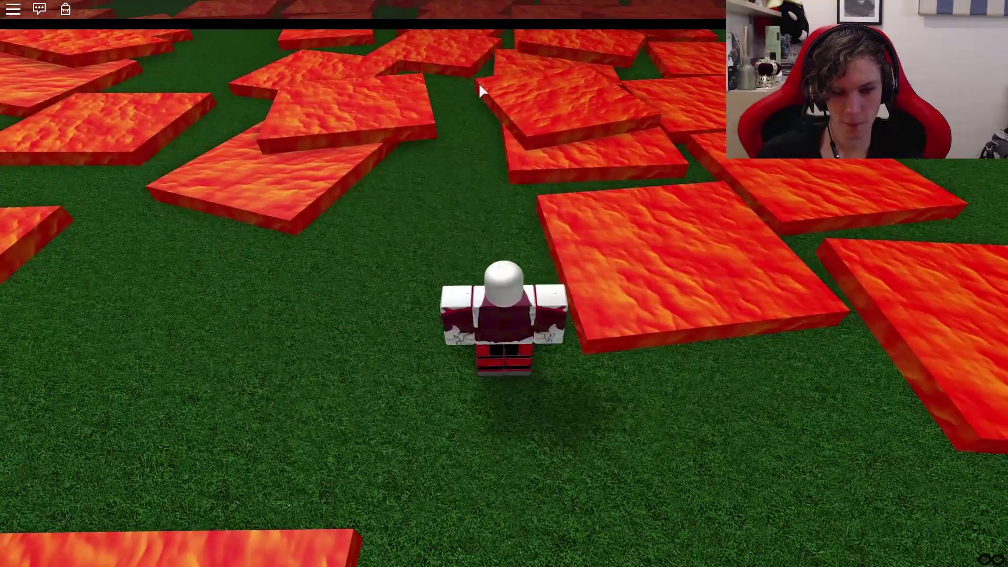
{"action": "key", "text": "w"}
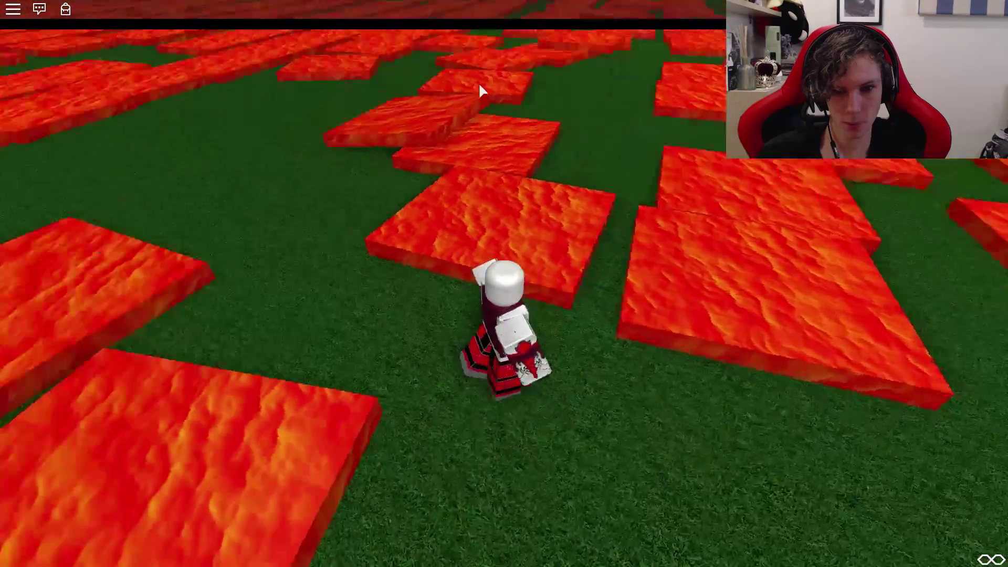
{"action": "key", "text": "w"}
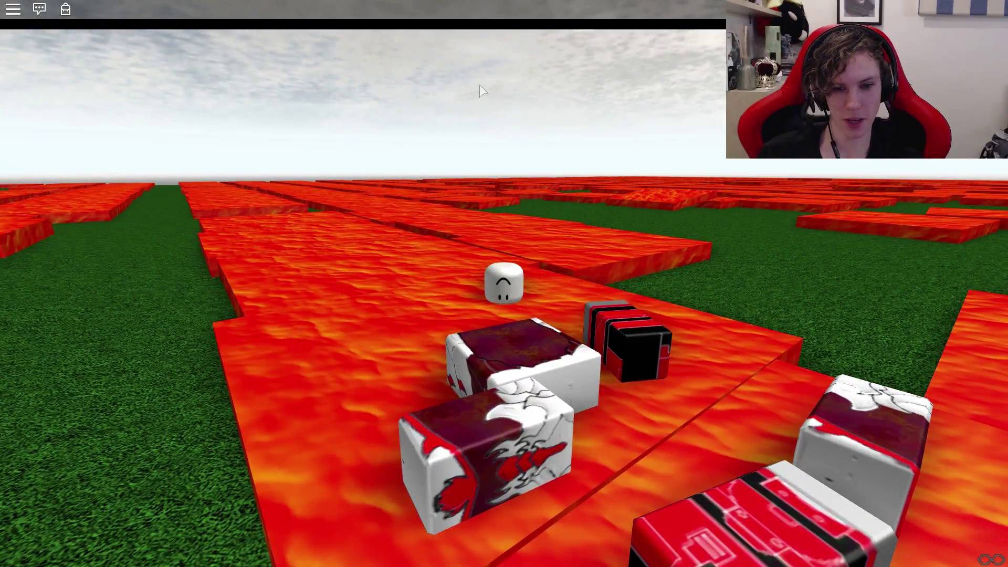
- Go through the VIP teleporter and jump along the lattice blocks until falling into the lava
{"action": "key", "text": "d"}
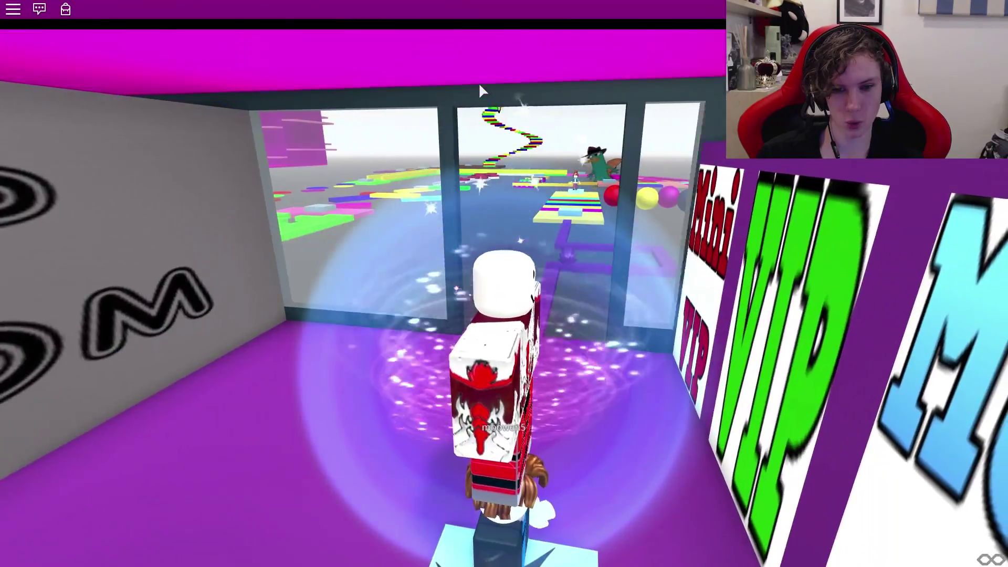
{"action": "key", "text": "w"}
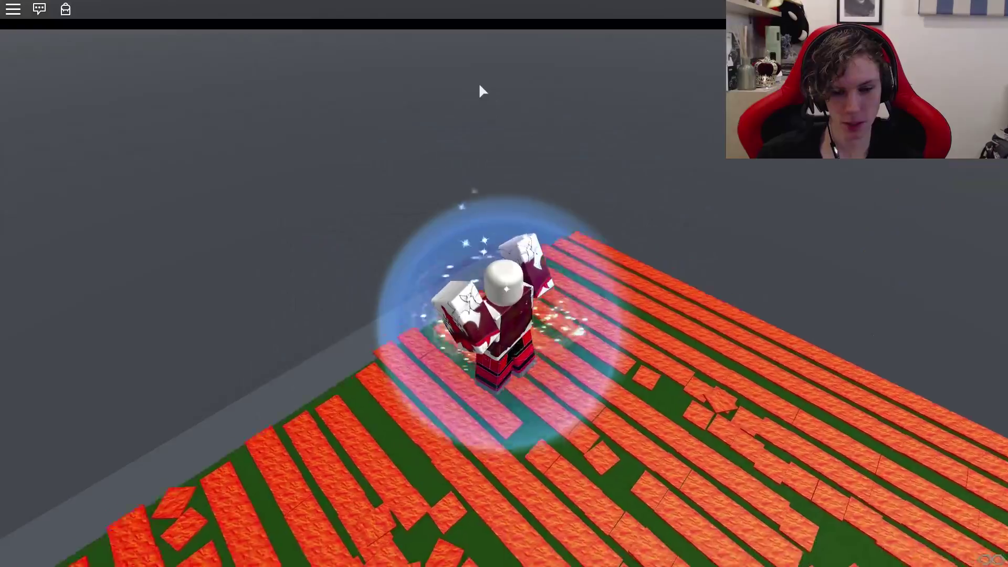
{"action": "key", "text": "w"}
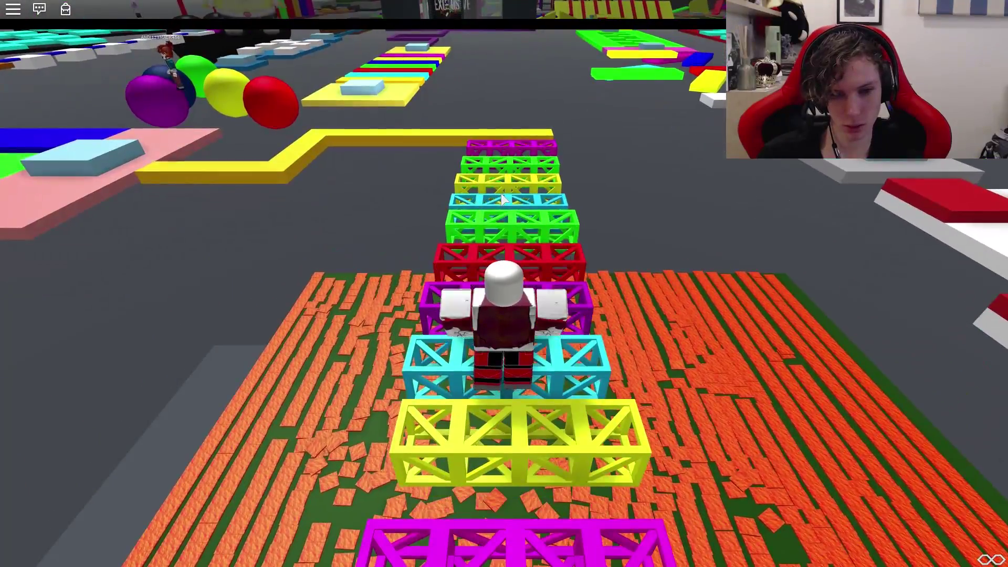
{"action": "key", "text": "w"}
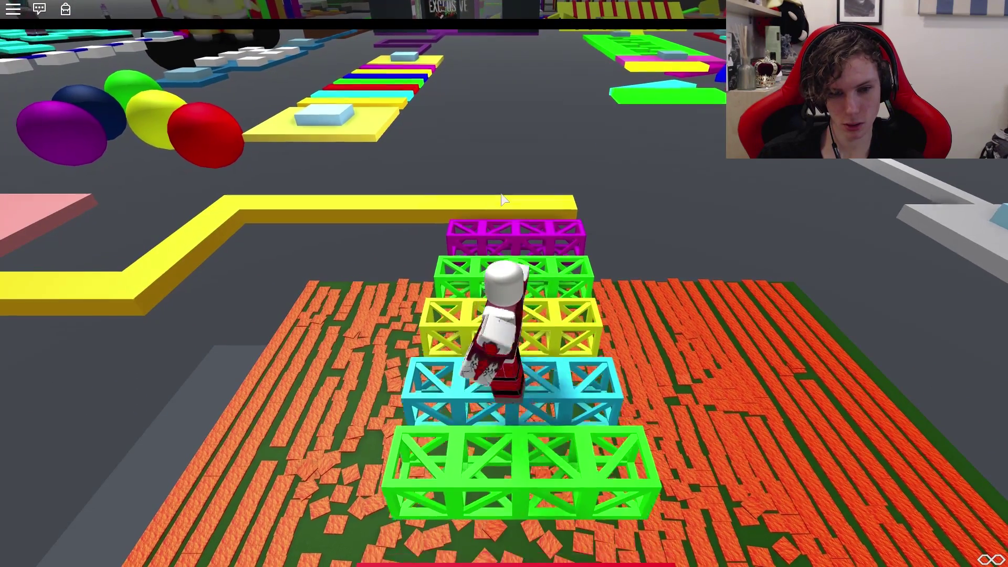
{"action": "key", "text": "w"}
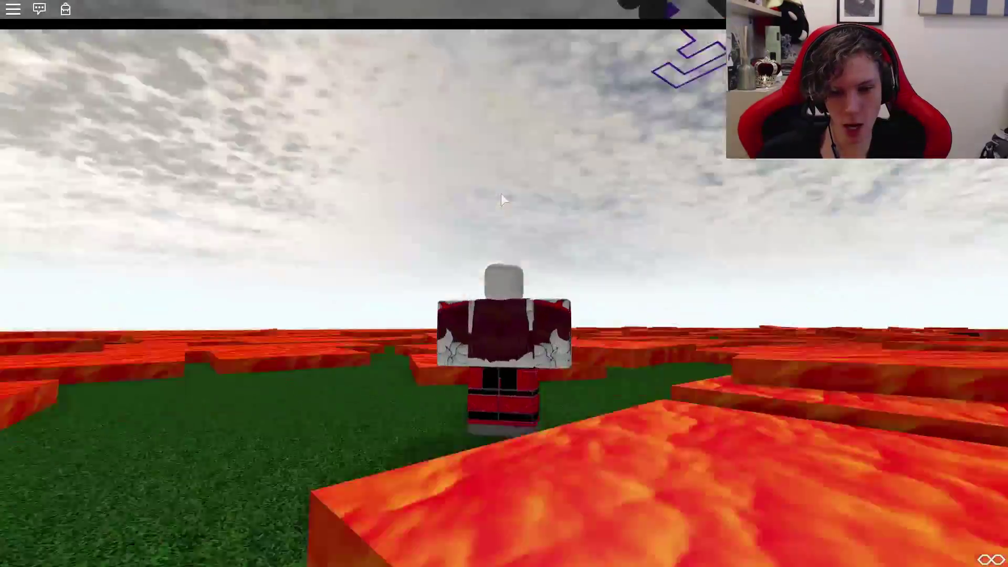
{"action": "key", "text": "w"}
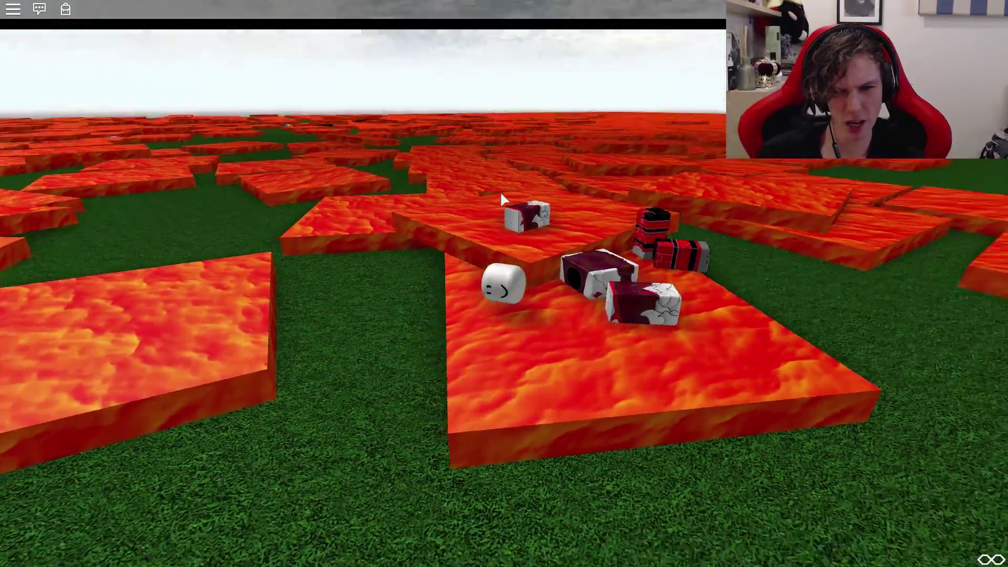
{"action": "left_click_drag", "start_coordinate": [500, 192], "coordinate": [500, 192]}
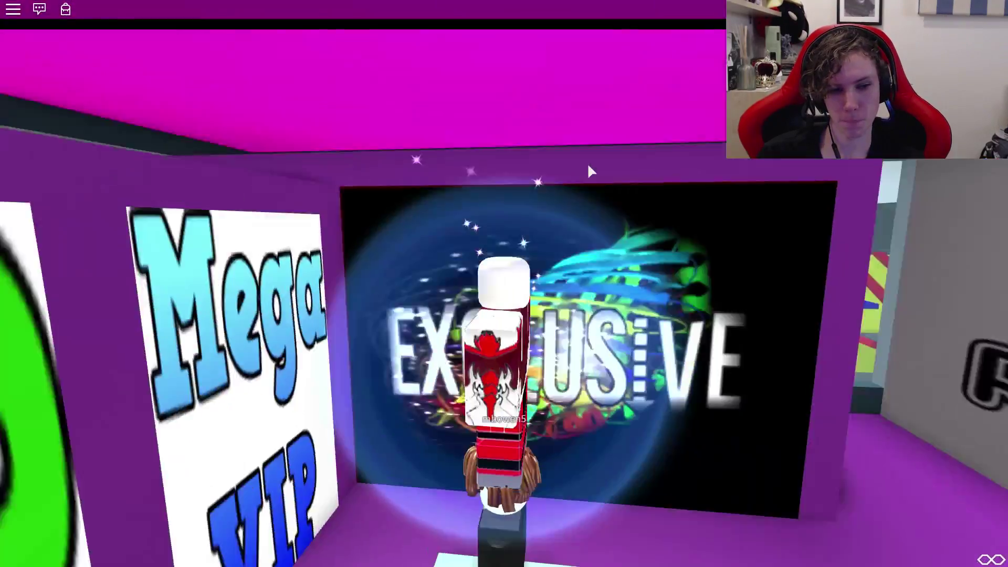
- Teleport to the yellow checkpoint and jump every truss block to the purple block by the yellow path
{"action": "left_click_drag", "start_coordinate": [587, 163], "coordinate": [586, 163]}
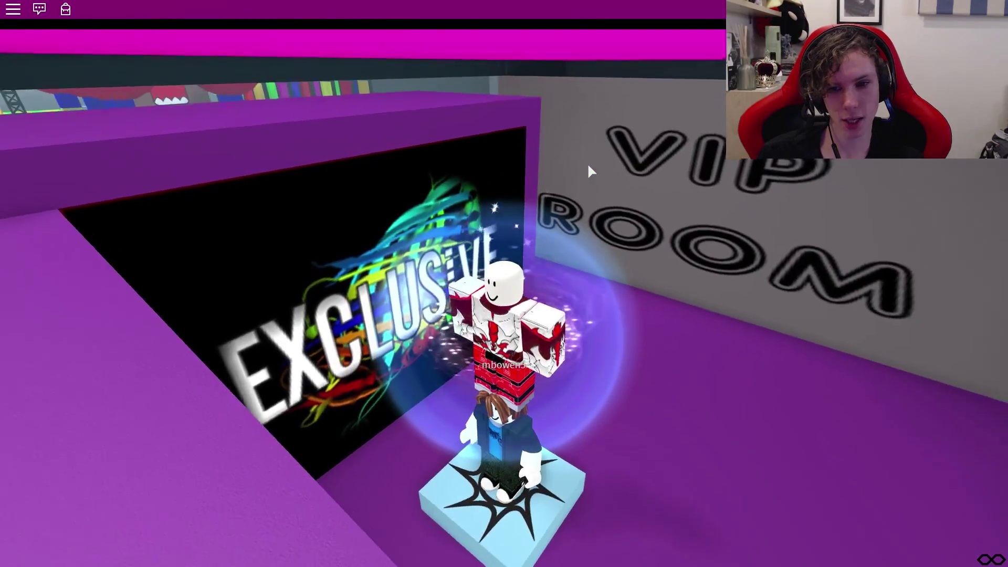
{"action": "key", "text": "w"}
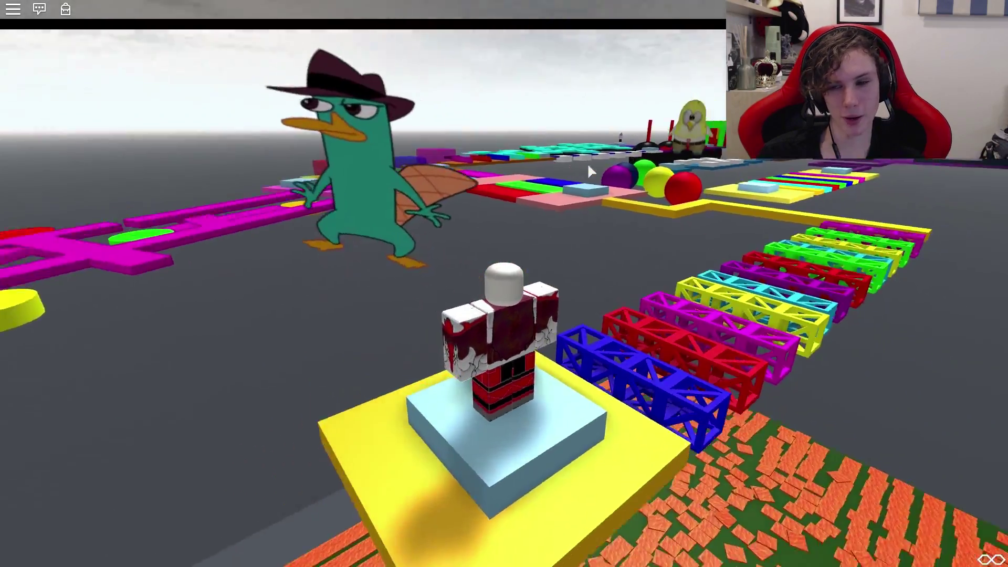
{"action": "key", "text": "s"}
{"action": "key", "text": "w"}
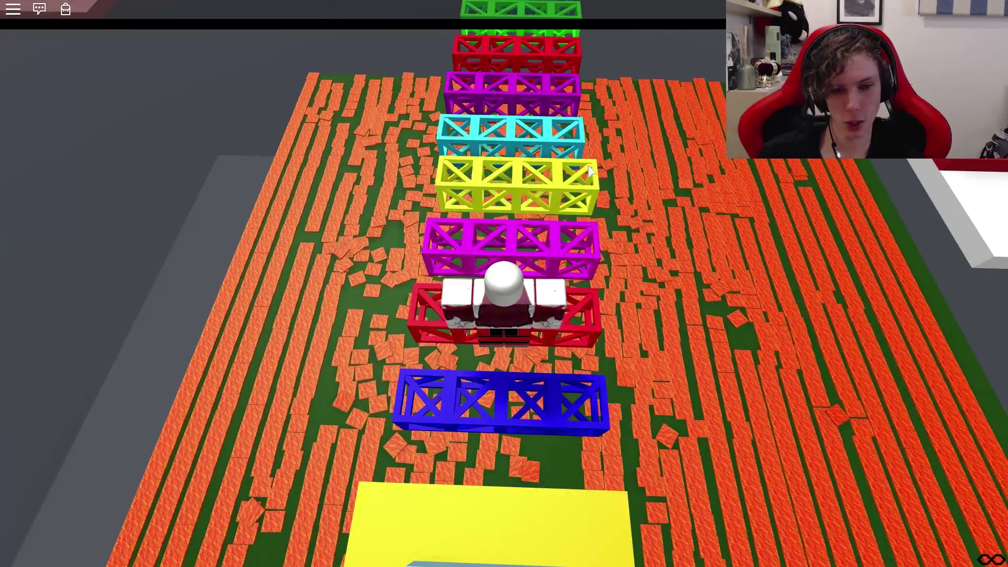
{"action": "key", "text": "w"}
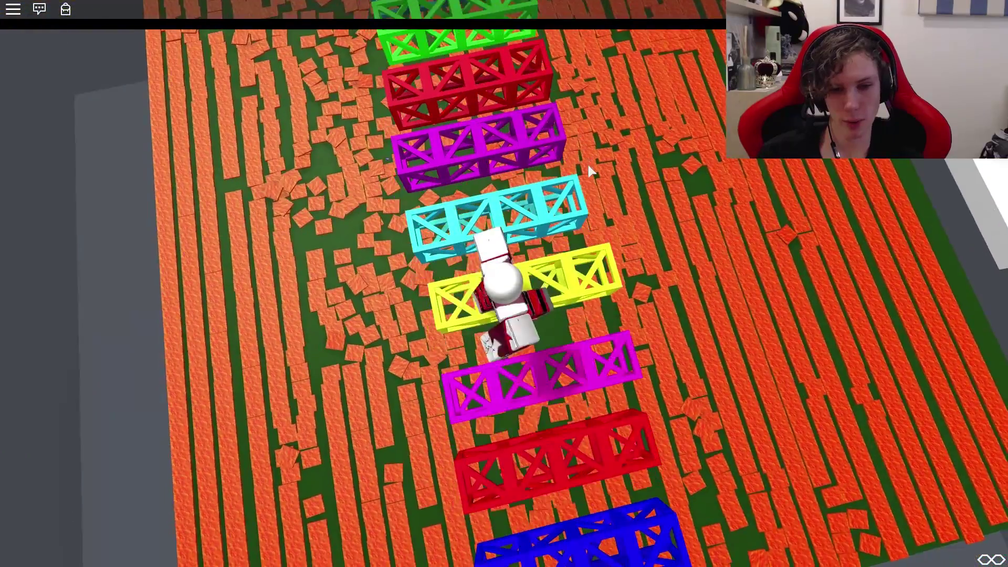
{"action": "key", "text": "w"}
{"action": "key", "text": "w"}
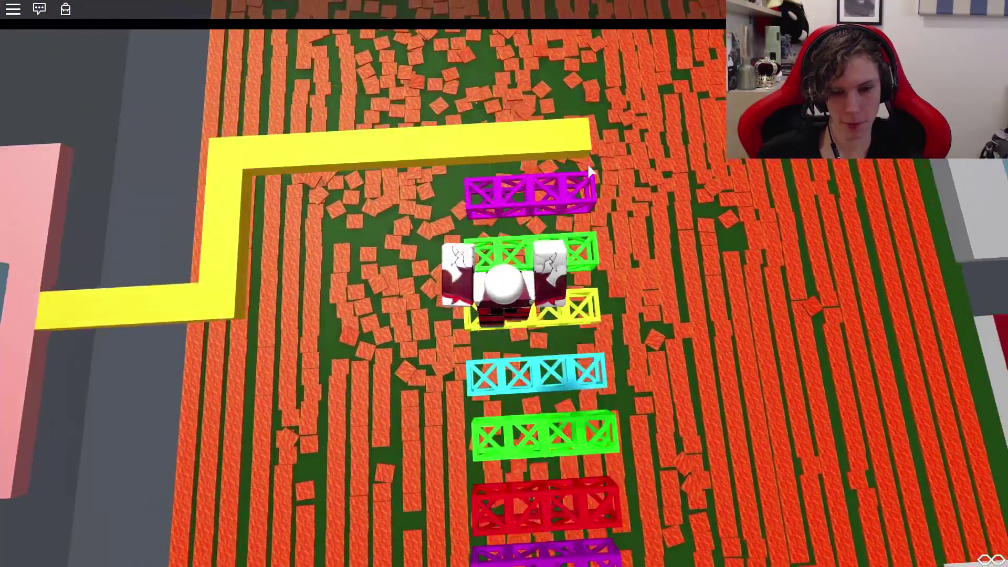
{"action": "key", "text": "w"}
- Walk the yellow path to the pink platform's blue pad, then cross toward the green and magenta strips
{"action": "key", "text": "w"}
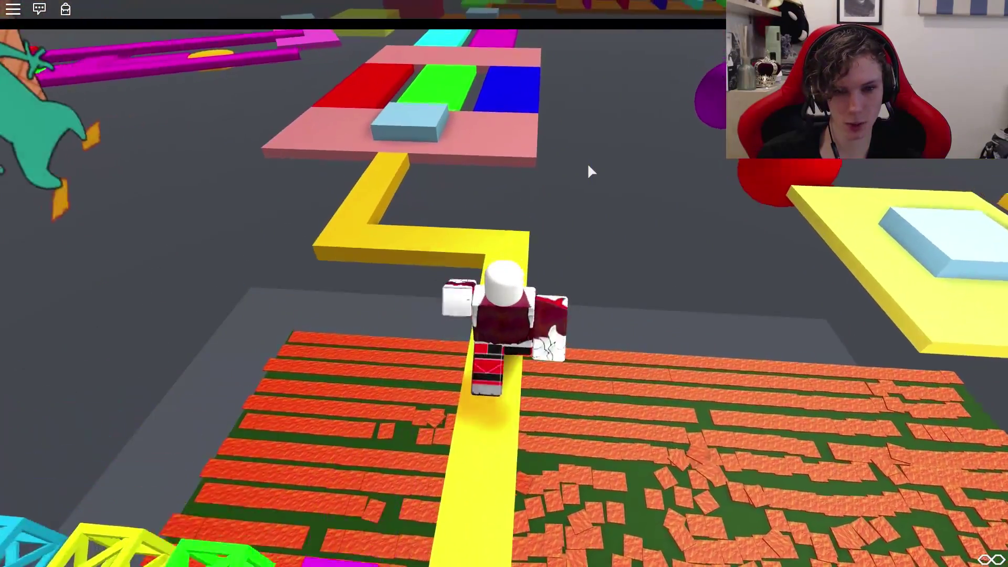
{"action": "key", "text": "w"}
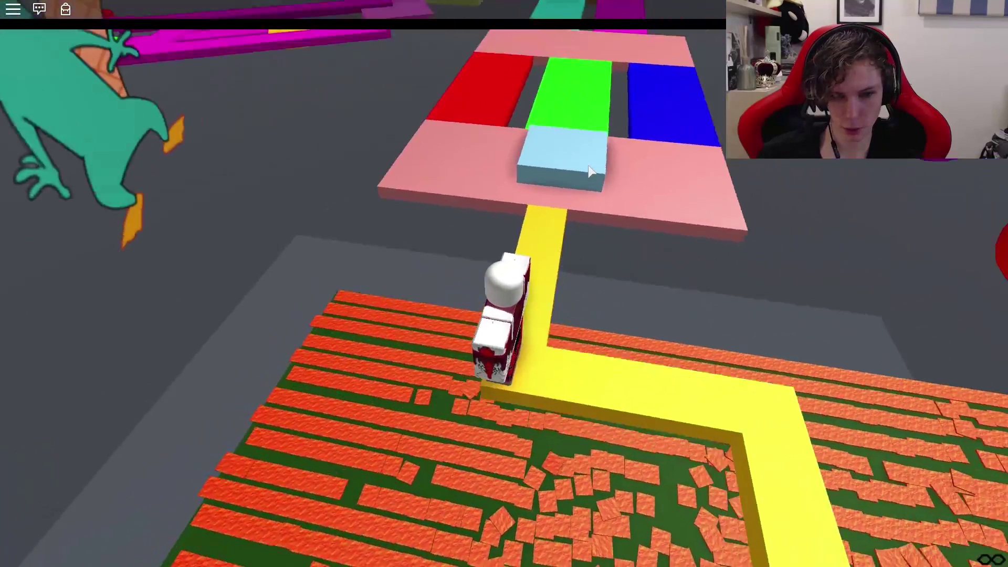
{"action": "key", "text": "w"}
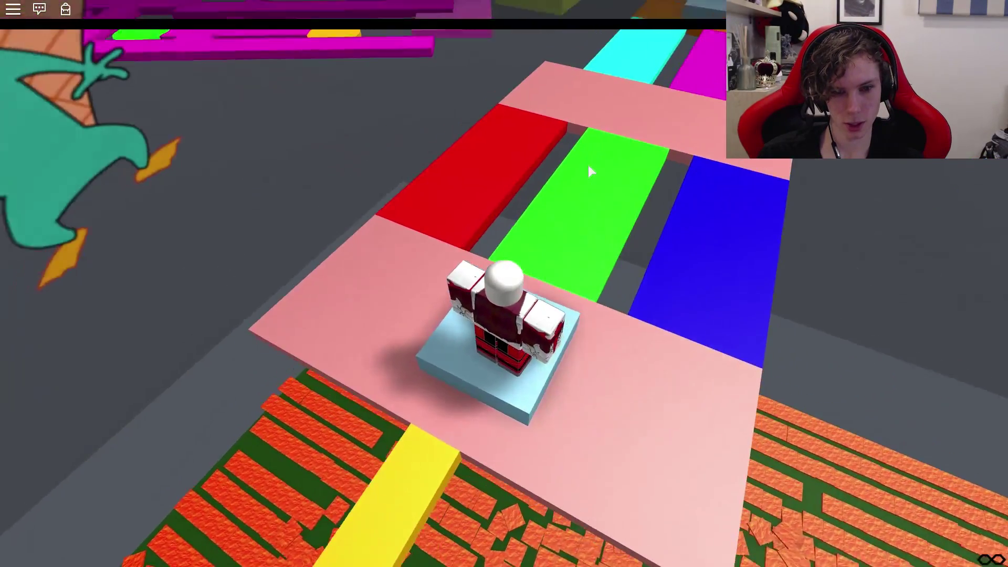
{"action": "key", "text": "w"}
{"action": "key", "text": "w"}
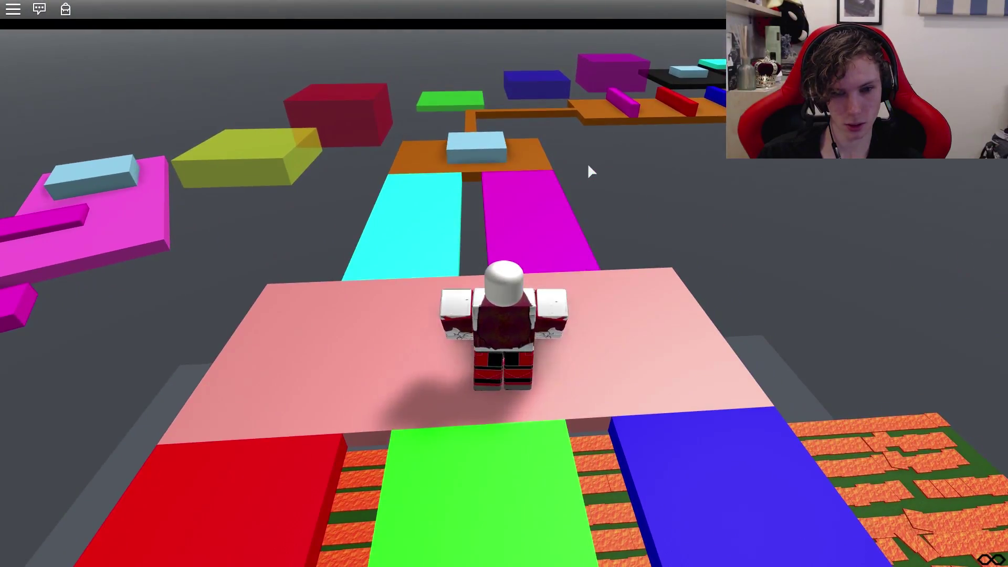
{"action": "key", "text": "w"}
{"action": "key", "text": "w"}
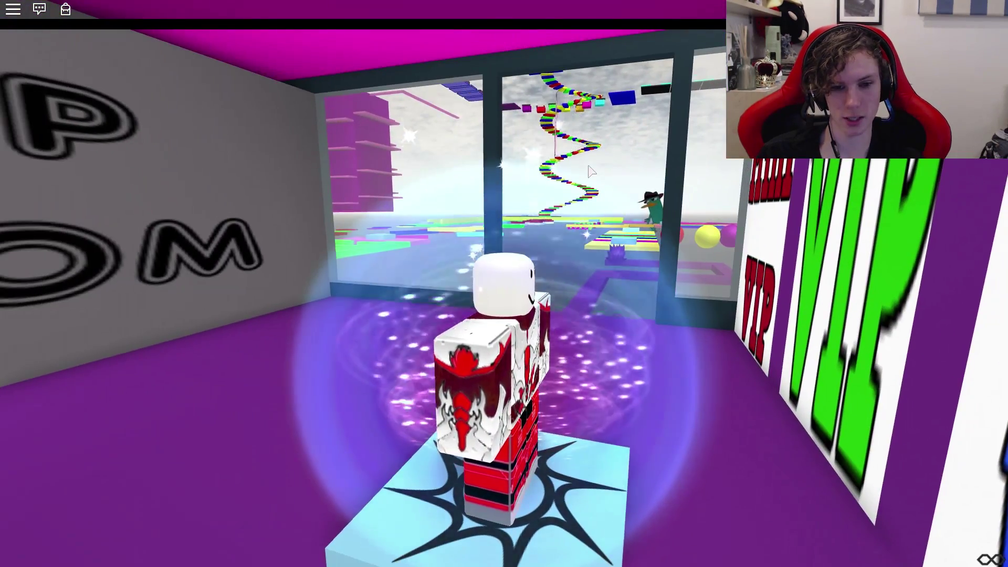
- From the checkpoint, cross the cyan strip and walk the orange path over lava toward the staircase
{"action": "left_click_drag", "start_coordinate": [593, 171], "coordinate": [592, 171]}
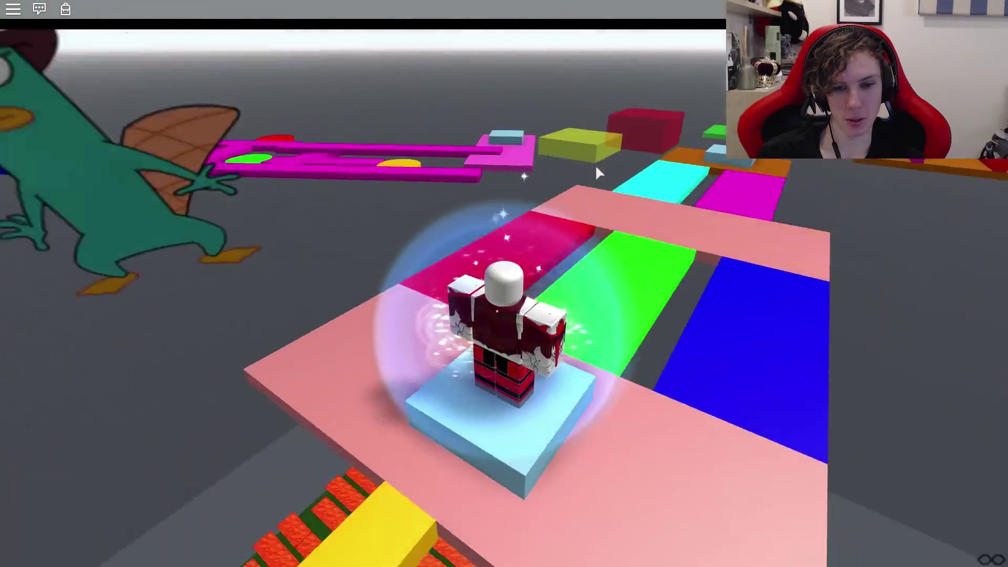
{"action": "left_click_drag", "start_coordinate": [595, 165], "coordinate": [596, 165]}
{"action": "key", "text": "w"}
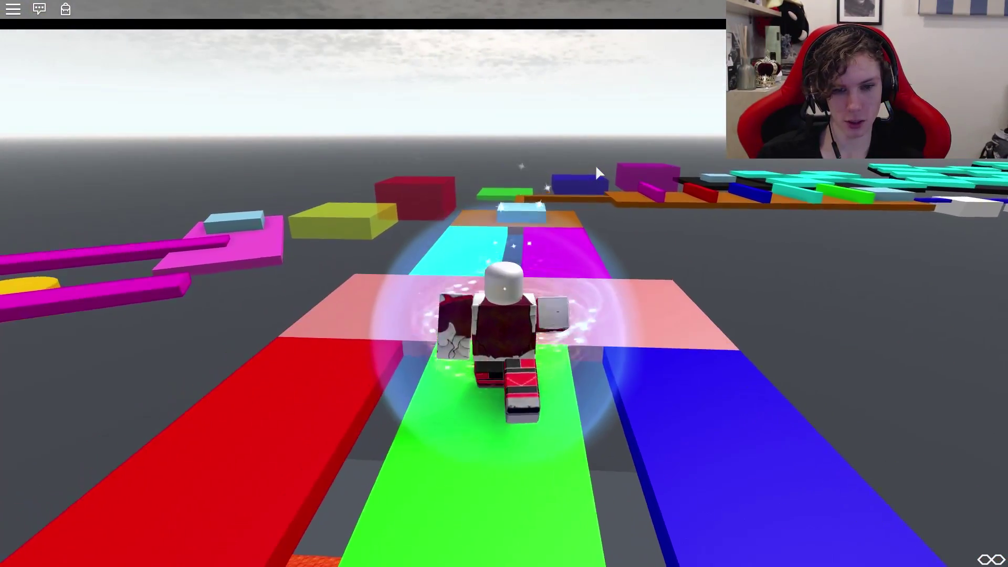
{"action": "key", "text": "w"}
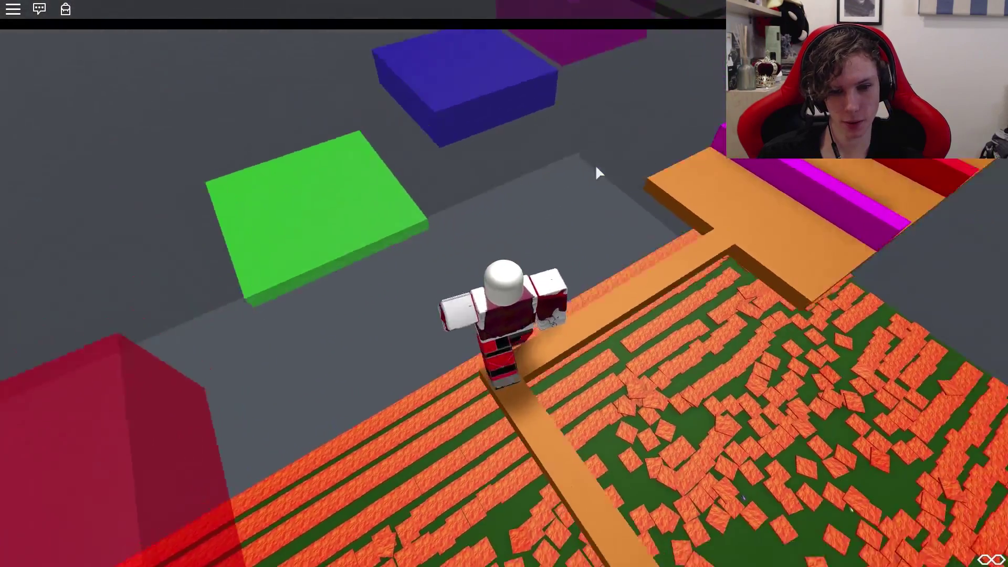
{"action": "key", "text": "w"}
{"action": "key", "text": "w"}
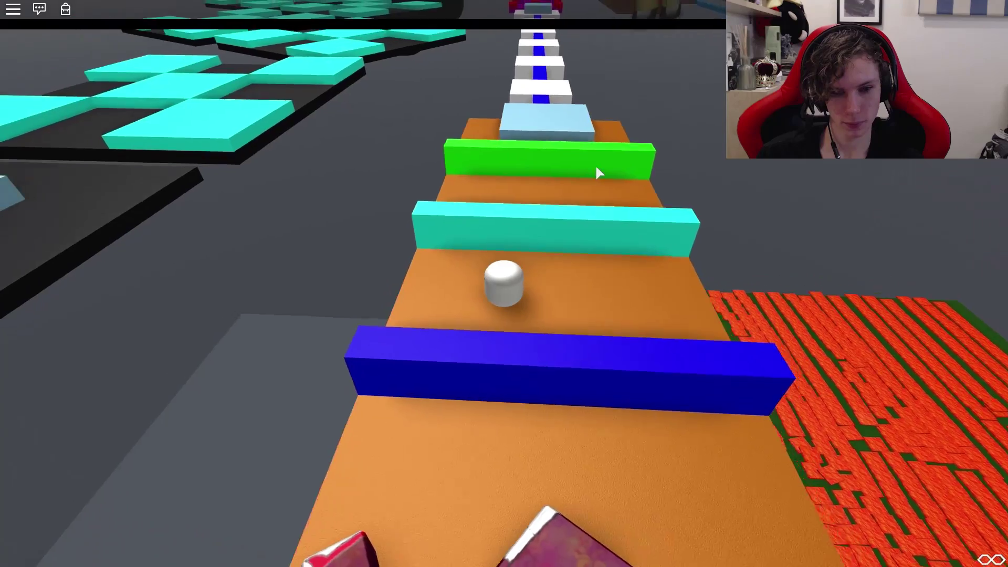
{"action": "key", "text": "w"}
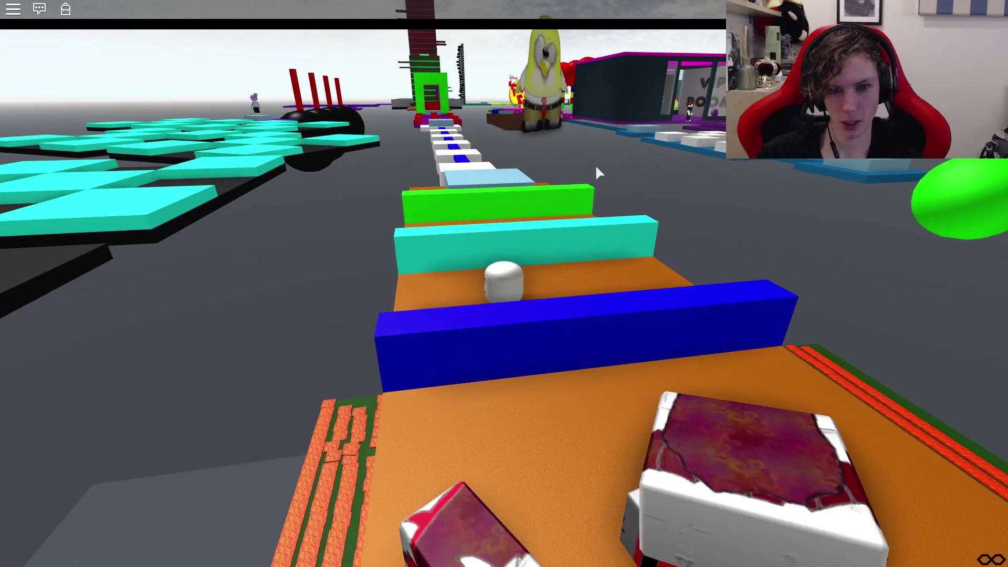
{"action": "scroll", "coordinate": [596, 174], "scroll_direction": "up", "scroll_amount": 5}
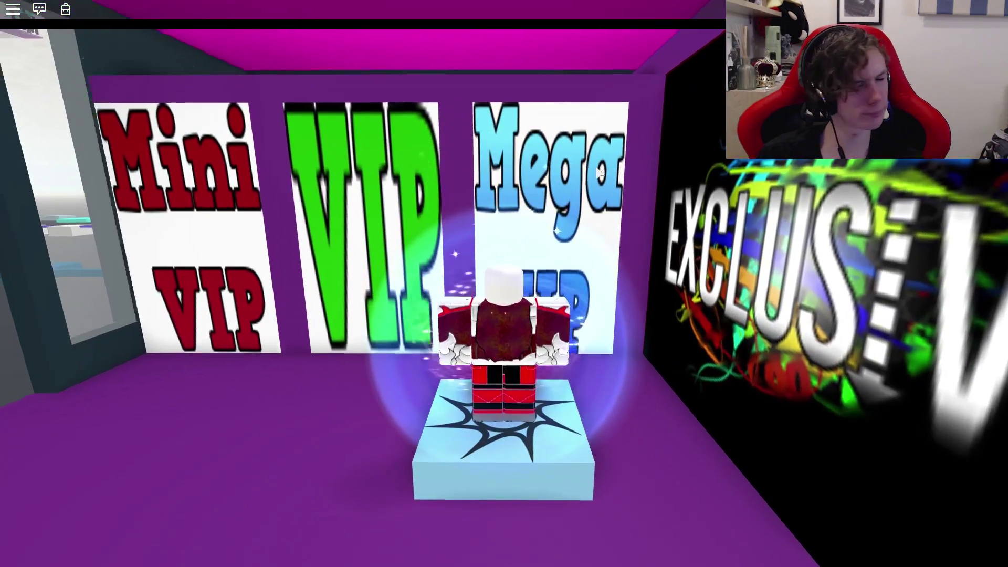
- Look around from the checkpoint pad, then walk off it along the orange path
{"action": "key", "text": "Left"}
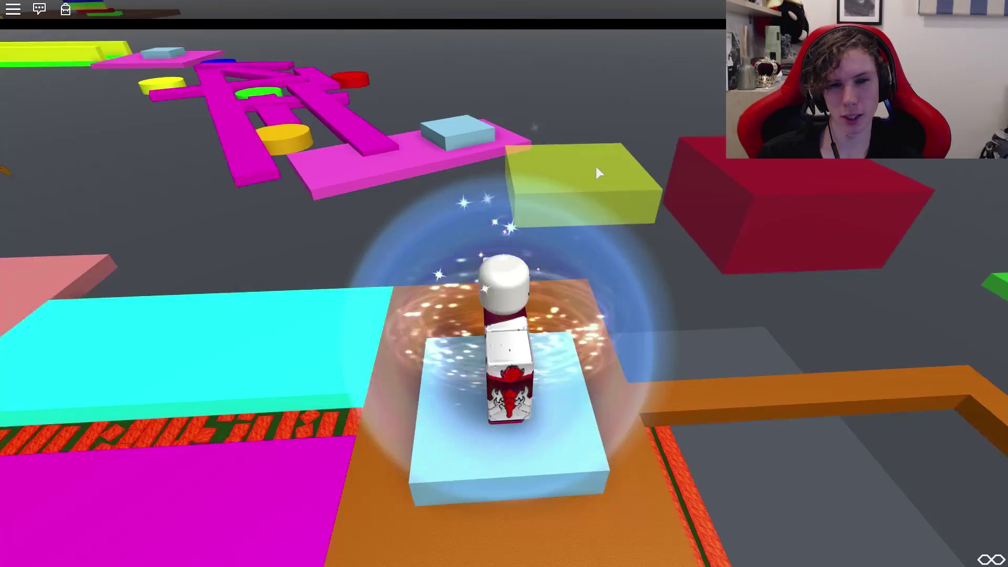
{"action": "key", "text": "Left"}
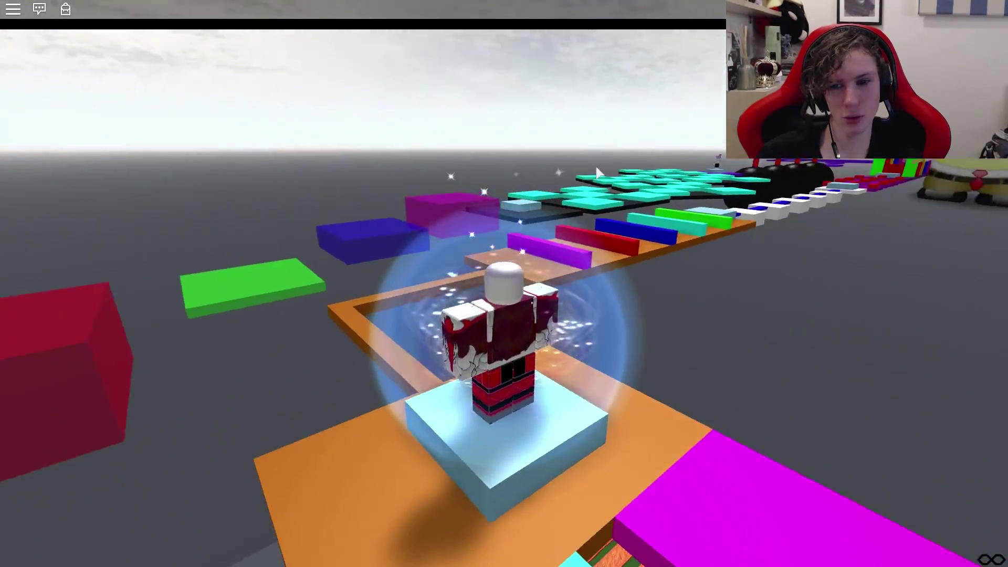
{"action": "key", "text": "Left"}
{"action": "key", "text": "Left"}
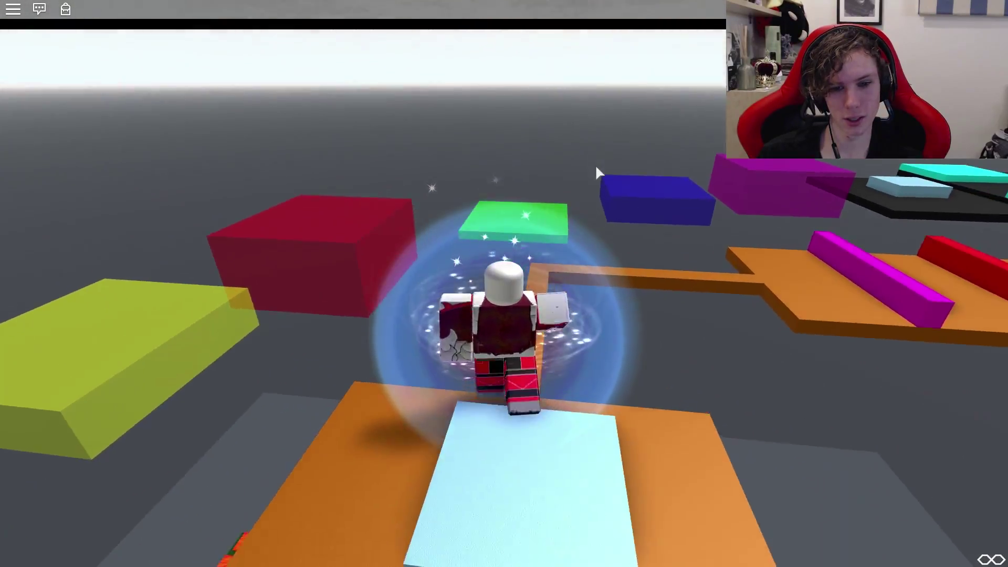
{"action": "key", "text": "w"}
{"action": "key", "text": "Right"}
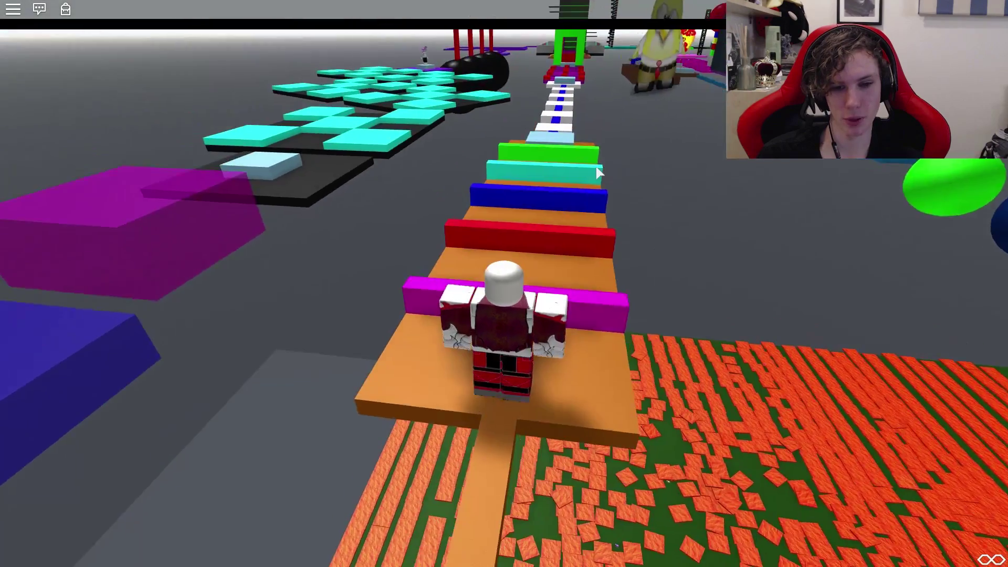
- Climb the rainbow staircase onto the white steps, then walk out onto the lava tiles
{"action": "left_click_drag", "start_coordinate": [504, 315], "coordinate": [596, 172]}
{"action": "key", "text": "w"}
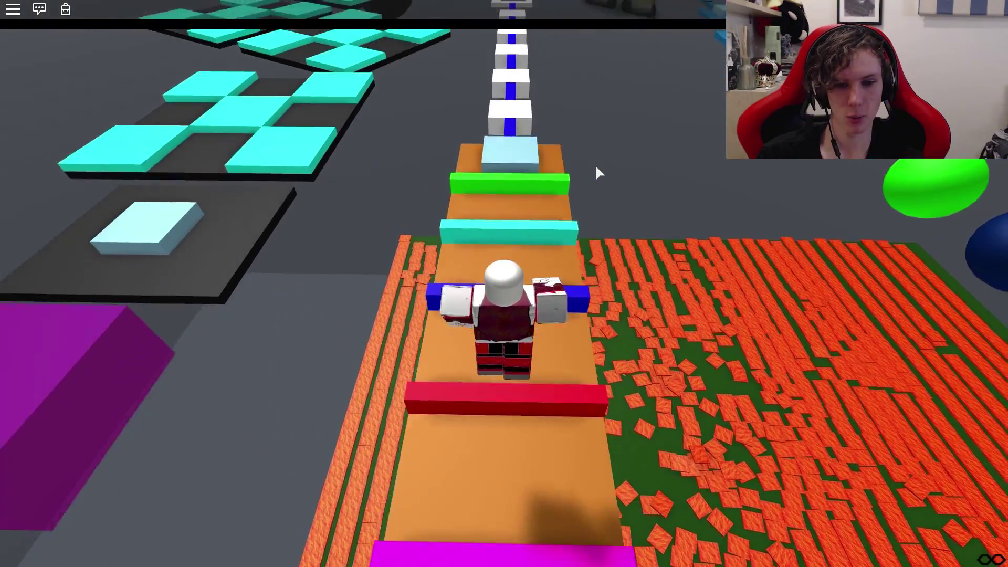
{"action": "key", "text": "w"}
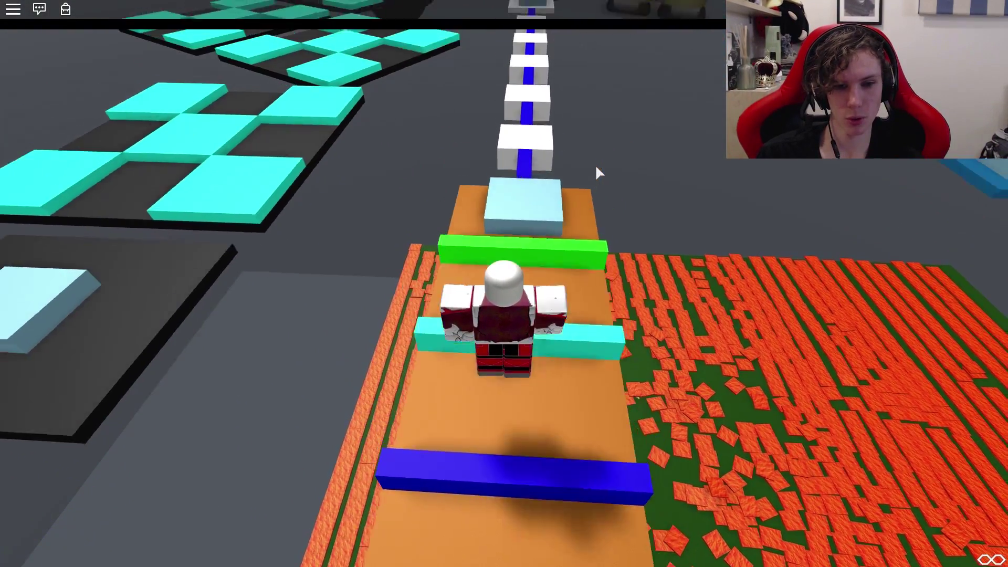
{"action": "key", "text": "s"}
{"action": "key", "text": "s"}
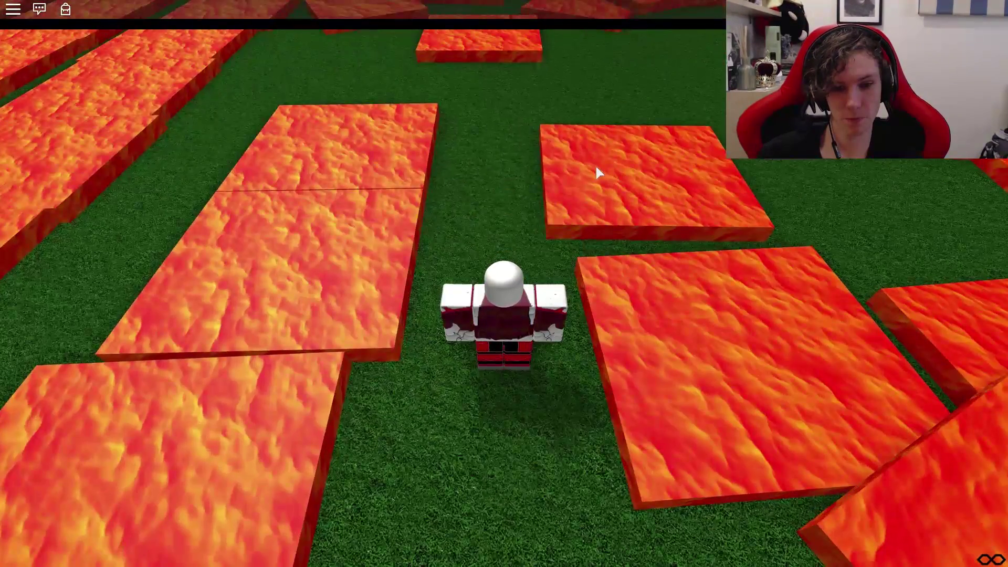
{"action": "key", "text": "w"}
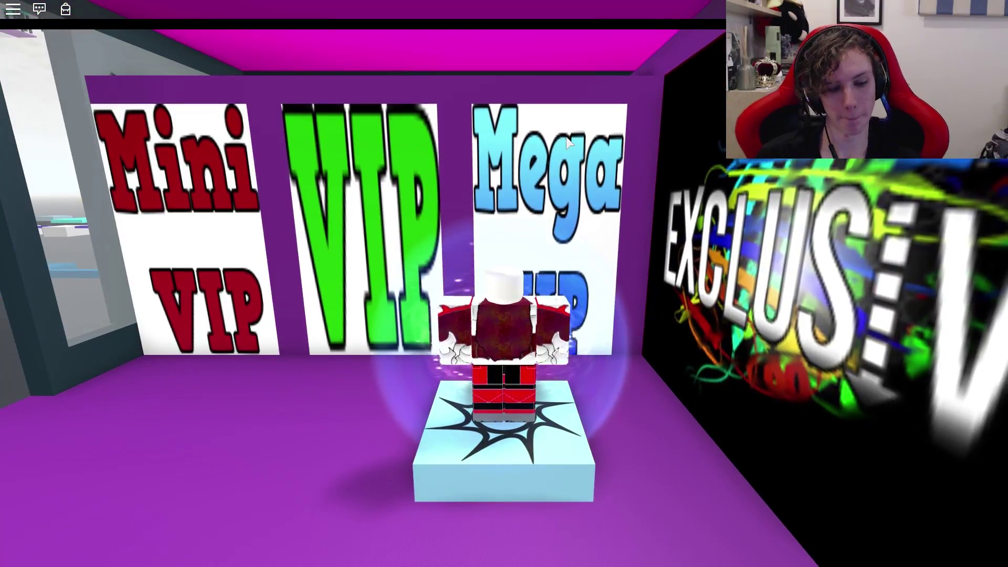
- Walk the white tile path onto the light-blue pad
{"action": "key", "text": "w"}
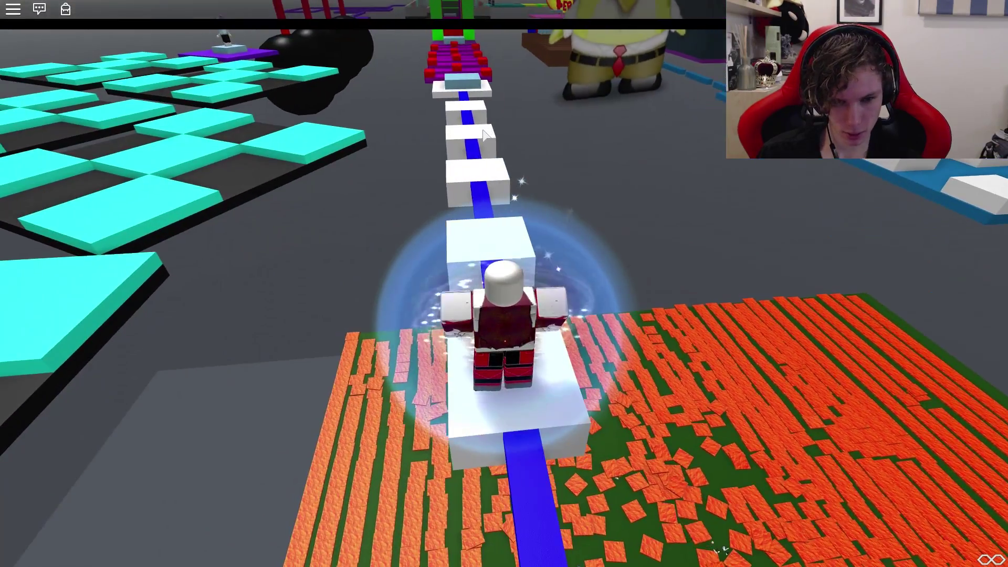
{"action": "key", "text": "w"}
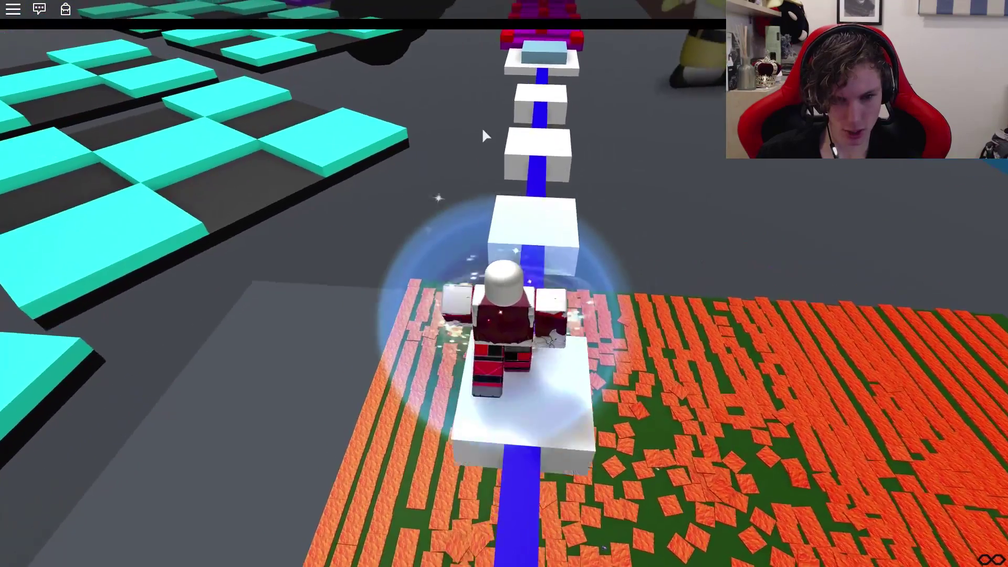
{"action": "key", "text": "w"}
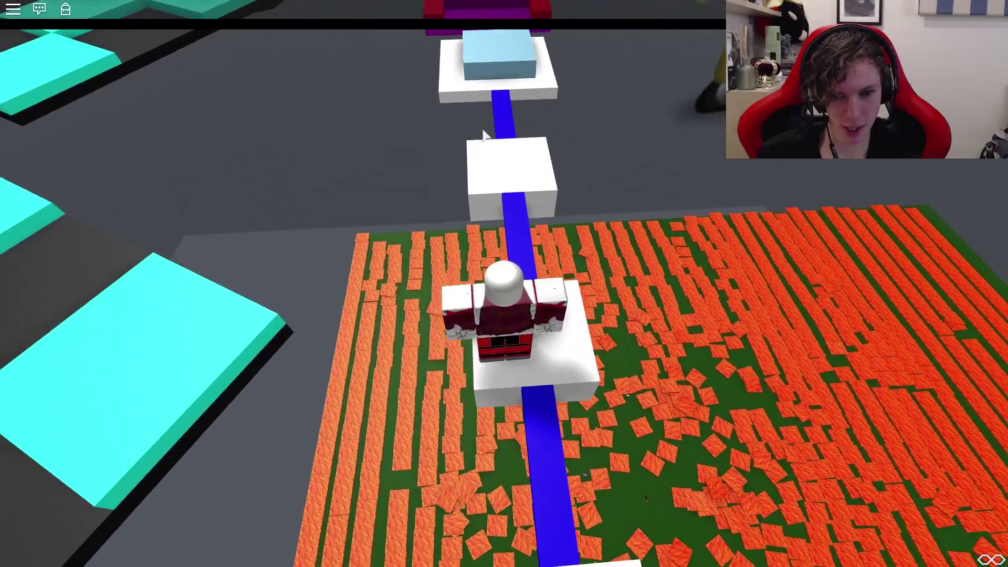
{"action": "key", "text": "w"}
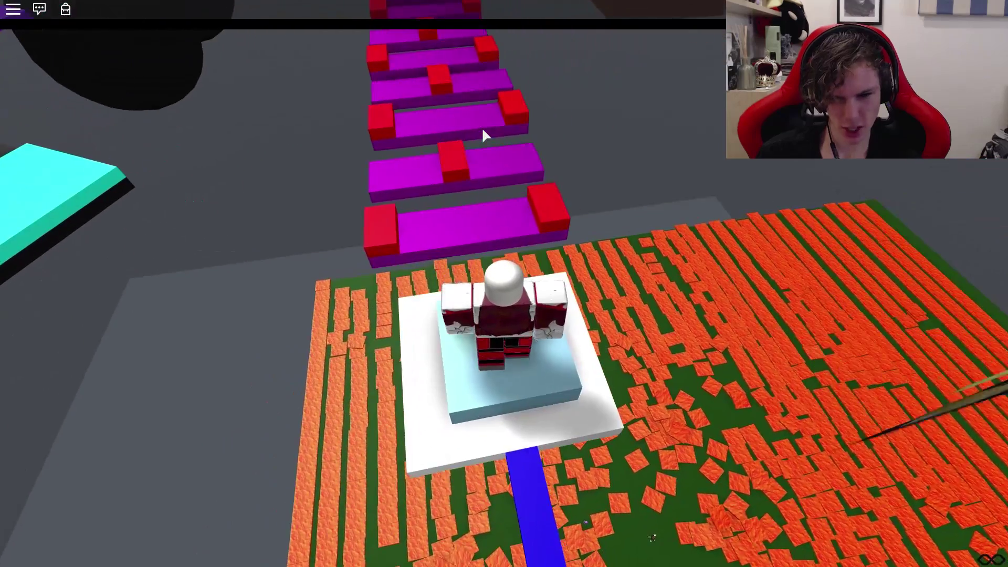
- Hop across the purple platforms and reach the green archway
{"action": "key", "text": "w"}
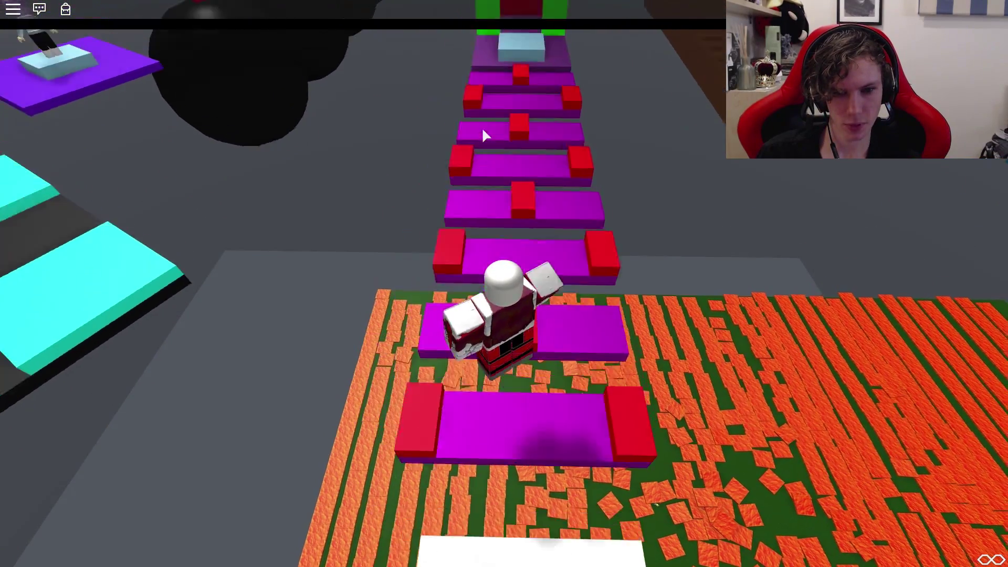
{"action": "key", "text": "w"}
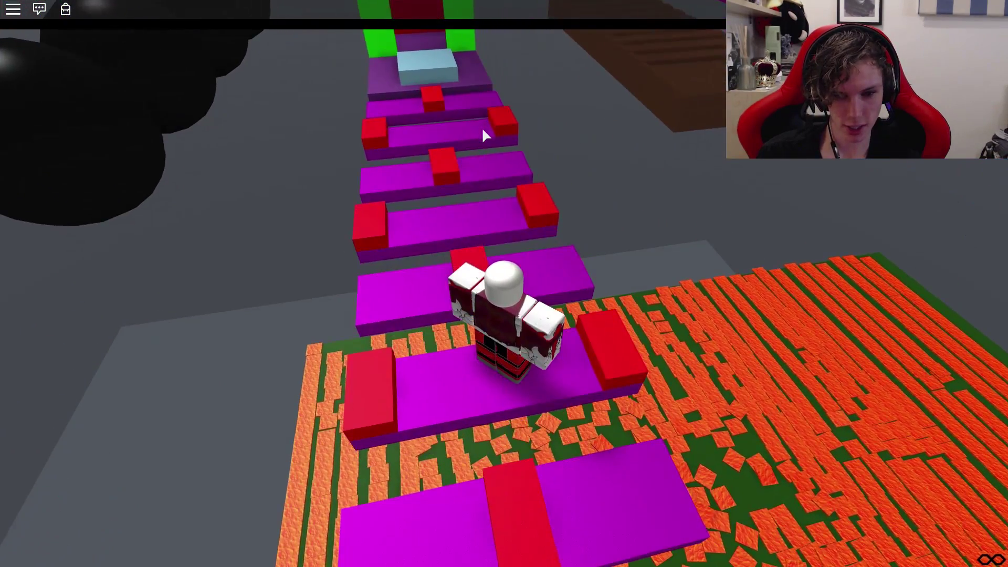
{"action": "key", "text": "w"}
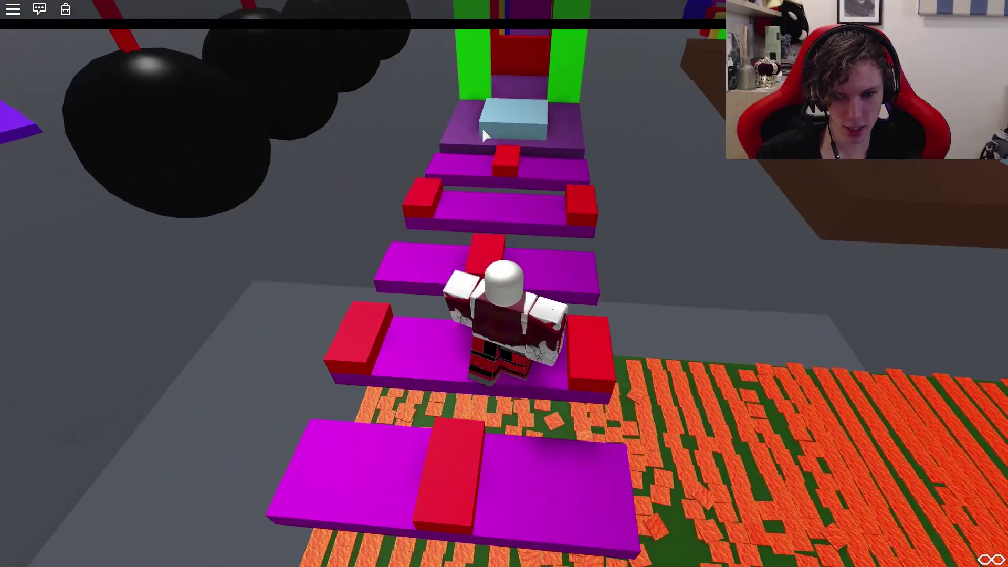
{"action": "key", "text": "w"}
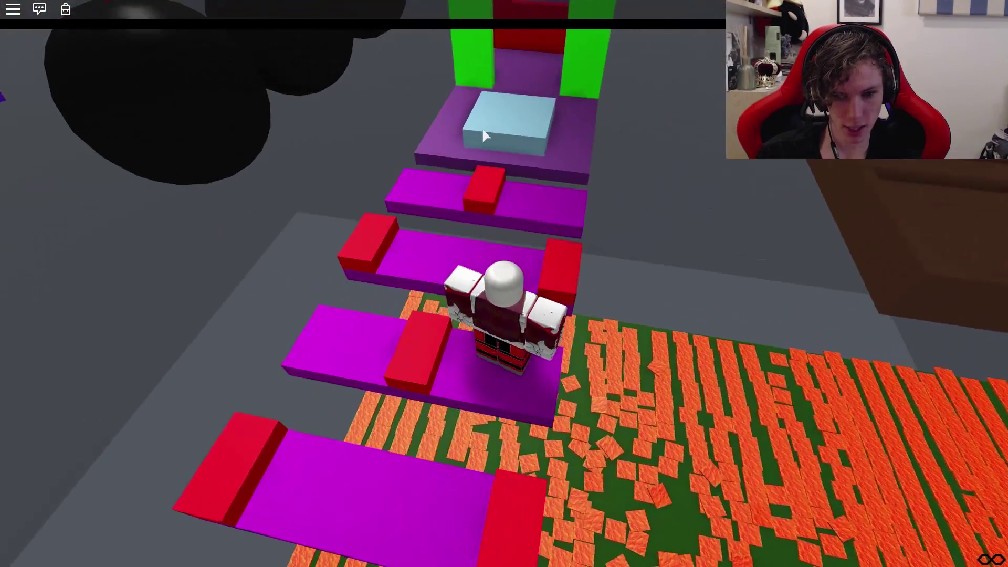
{"action": "key", "text": "w"}
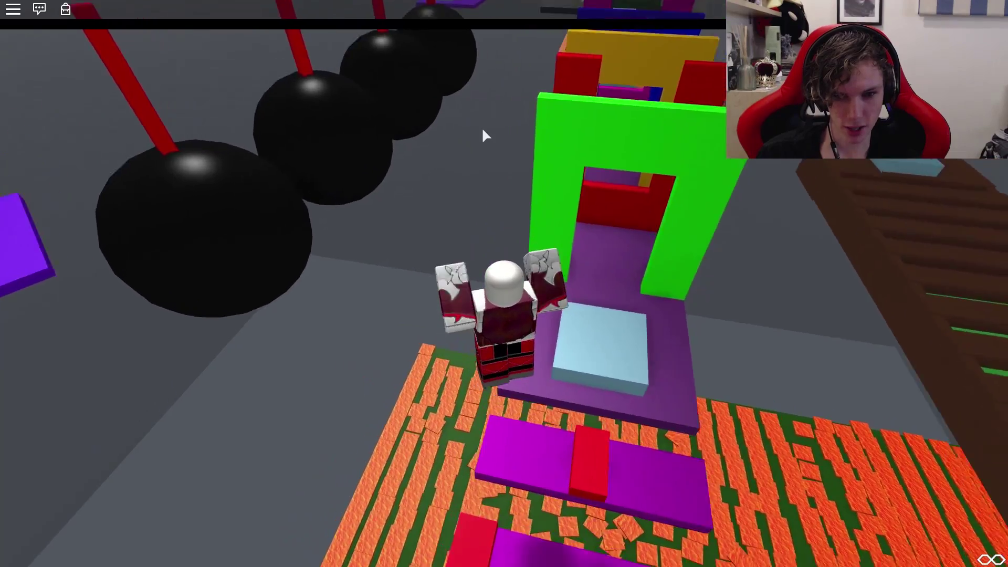
{"action": "key", "text": "w"}
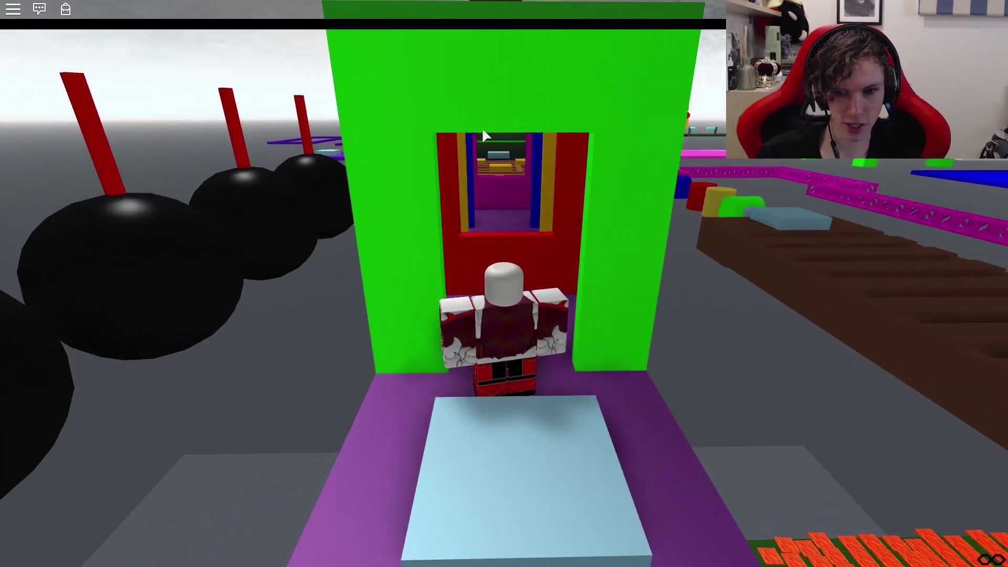
- Walk toward the archways, then turn the view around the respawned character
{"action": "key", "text": "w"}
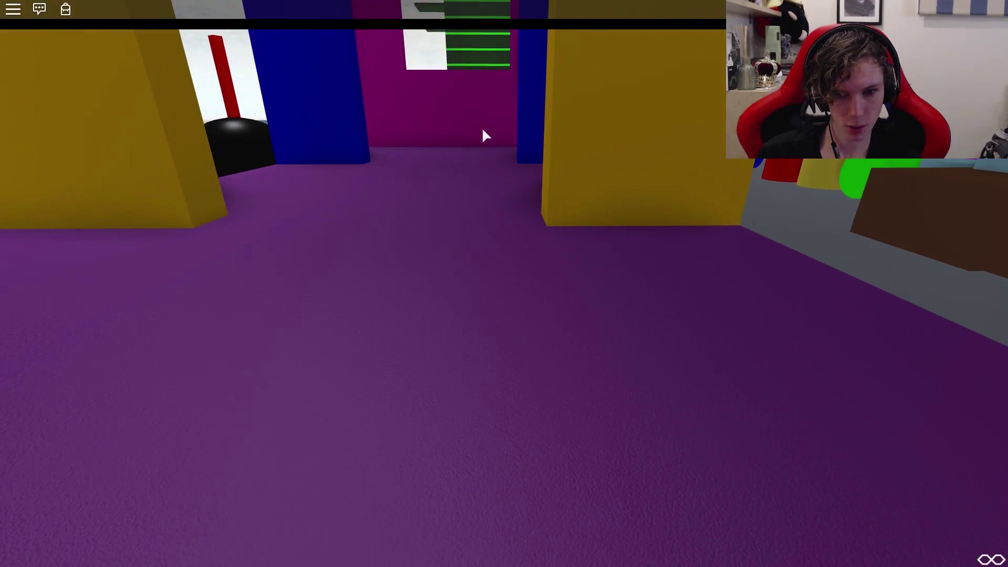
{"action": "key", "text": "w"}
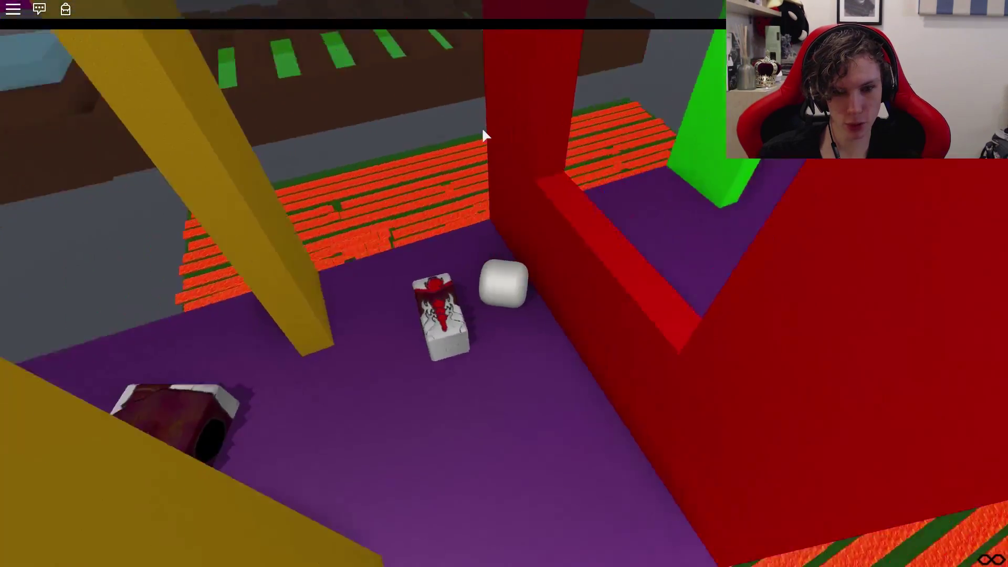
{"action": "key", "text": "w"}
{"action": "key", "text": "Left"}
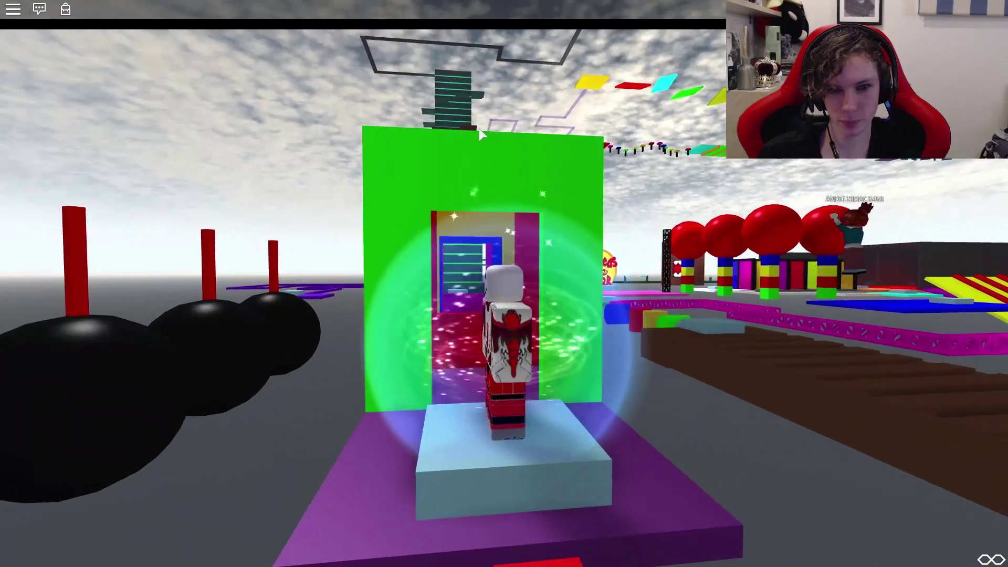
- Pass through the green, red-and-yellow and magenta arches onto the orange platform
{"action": "key", "text": "w"}
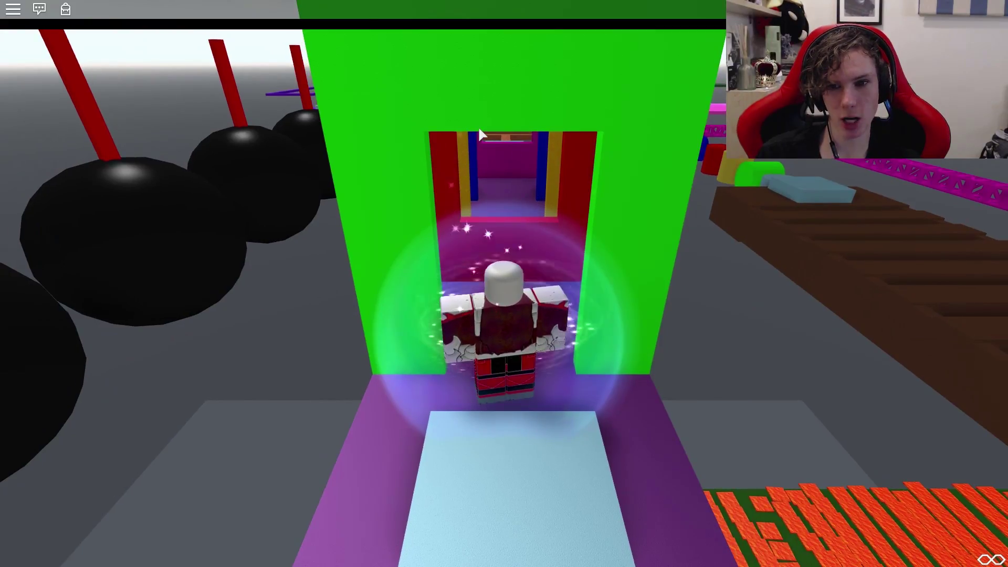
{"action": "key", "text": "w"}
{"action": "key", "text": "w"}
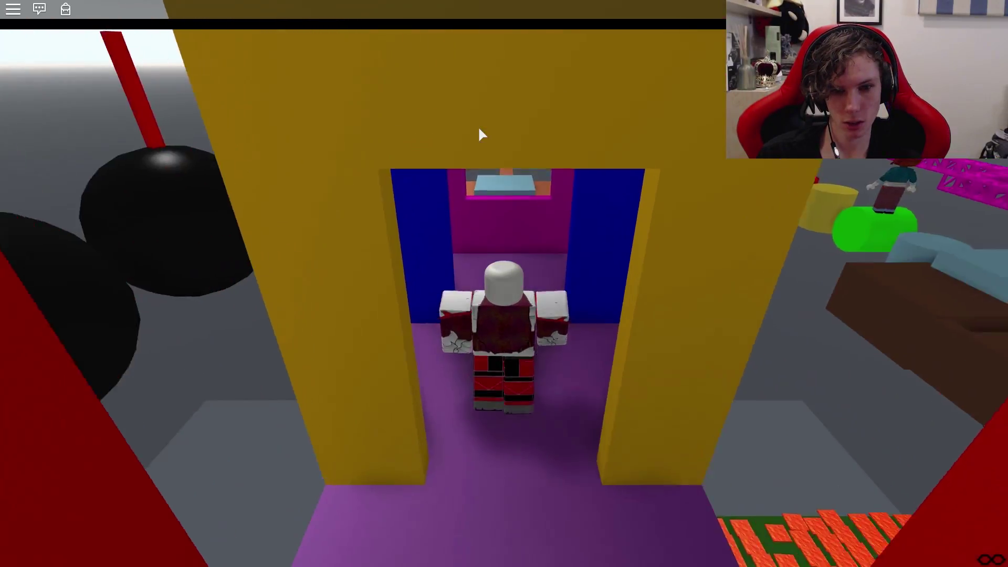
{"action": "key", "text": "w"}
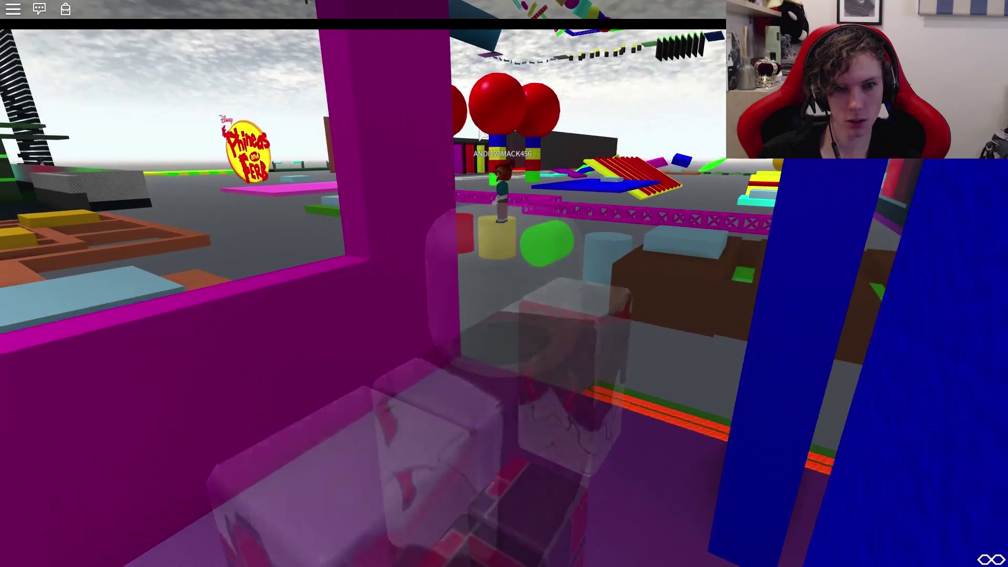
{"action": "key", "text": "w"}
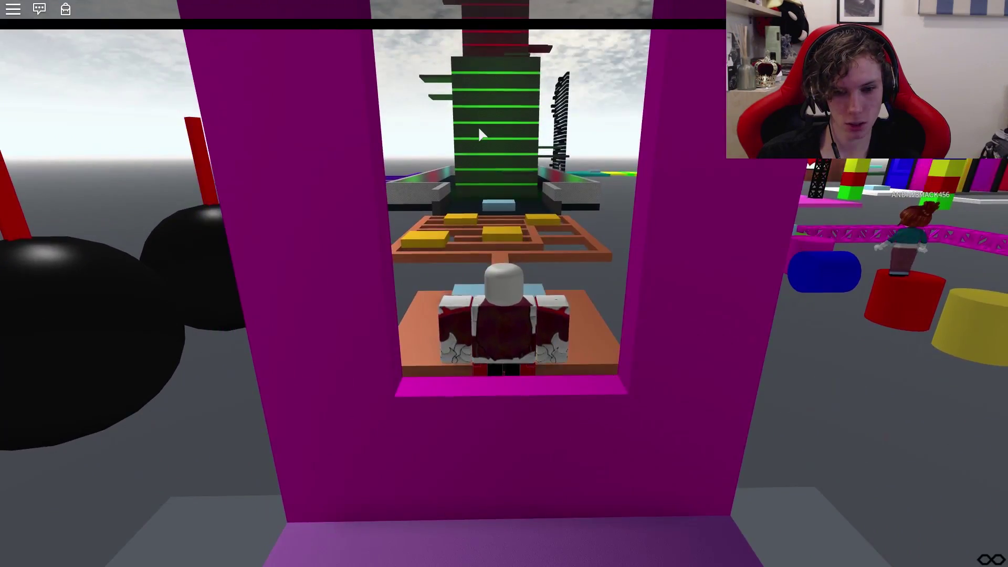
- Cross the orange lattice's yellow pads over lava and step onto the light-blue block
{"action": "key", "text": "w"}
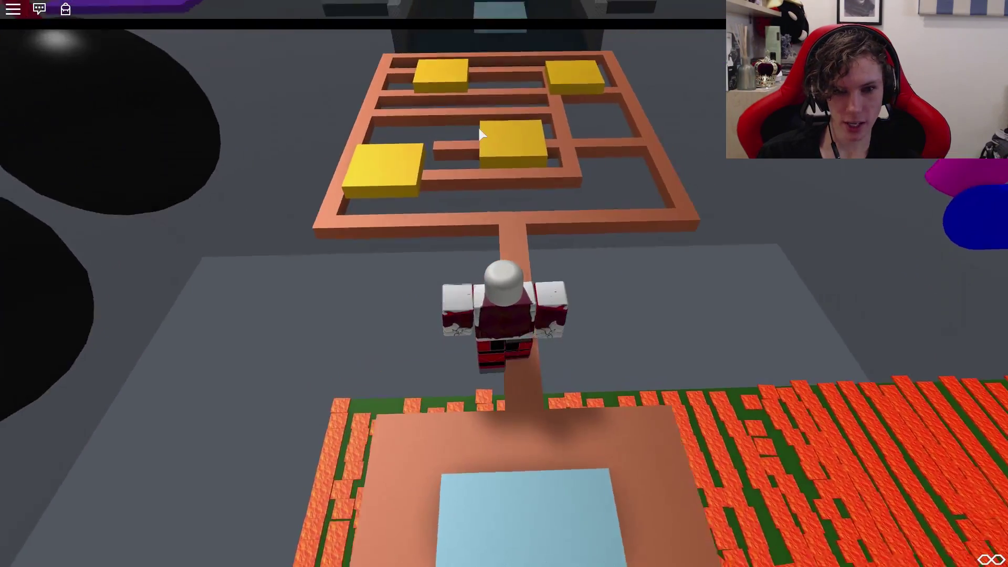
{"action": "key", "text": "w"}
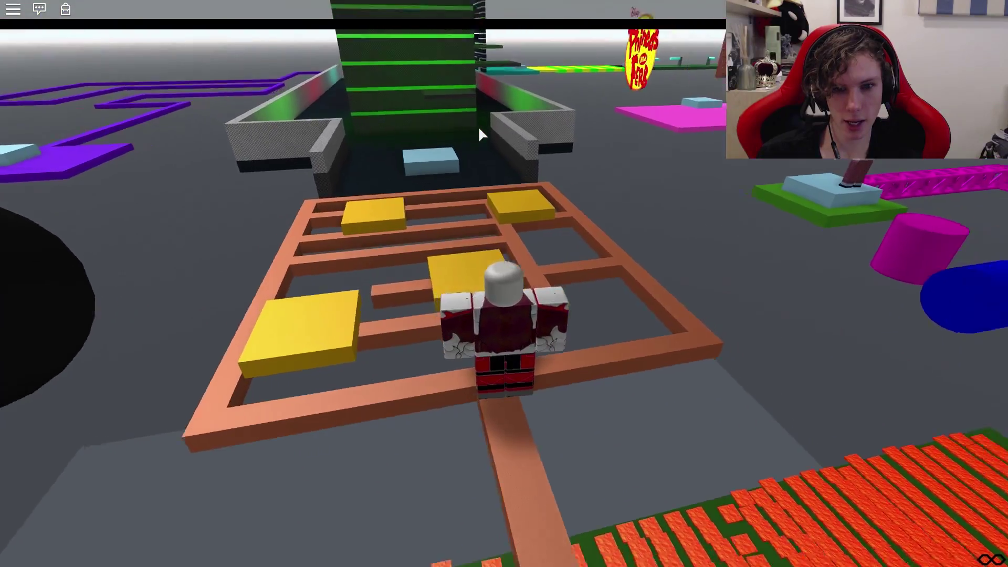
{"action": "key", "text": "w"}
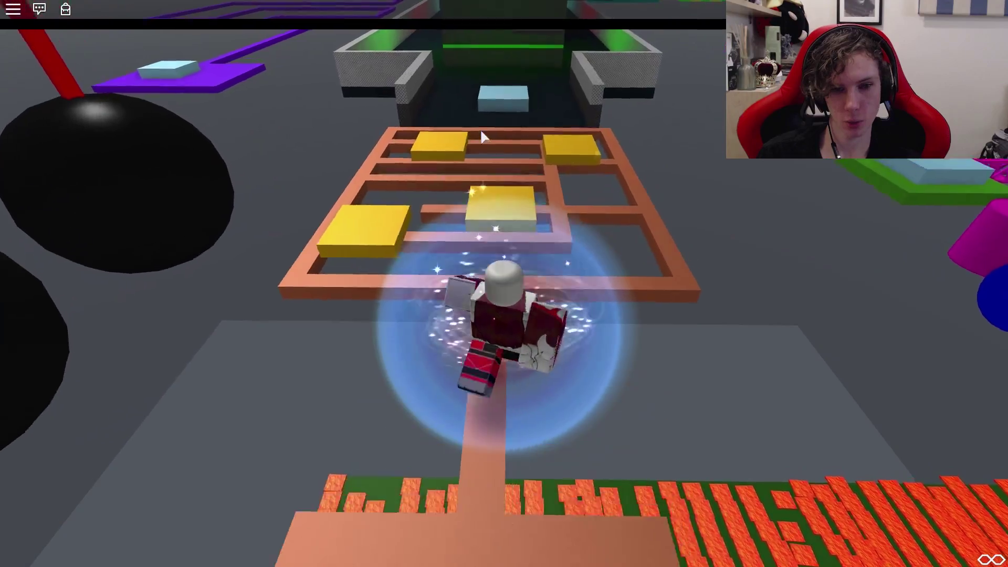
{"action": "key", "text": "w"}
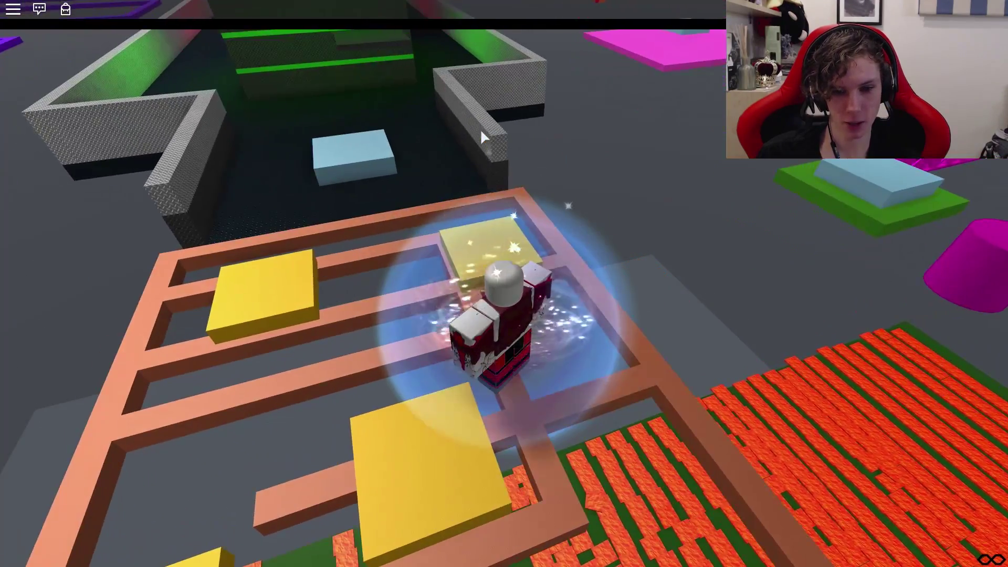
{"action": "key", "text": "w"}
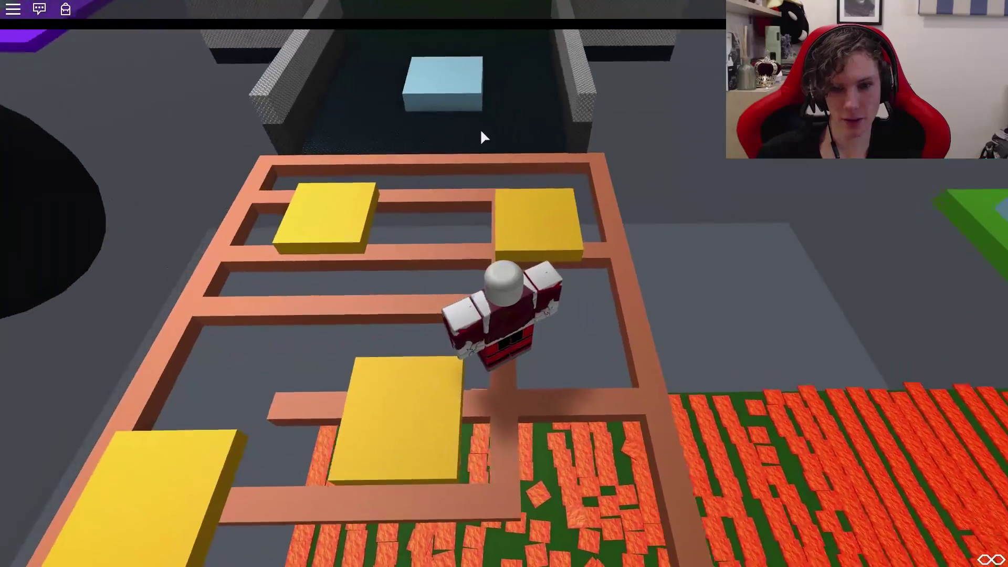
{"action": "key", "text": "d"}
{"action": "key", "text": "w"}
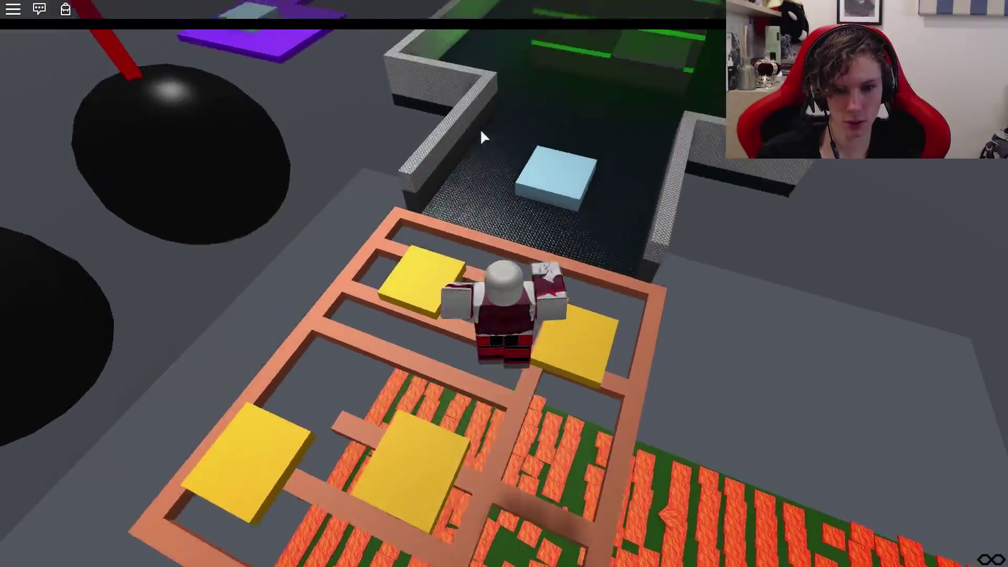
{"action": "key", "text": "w"}
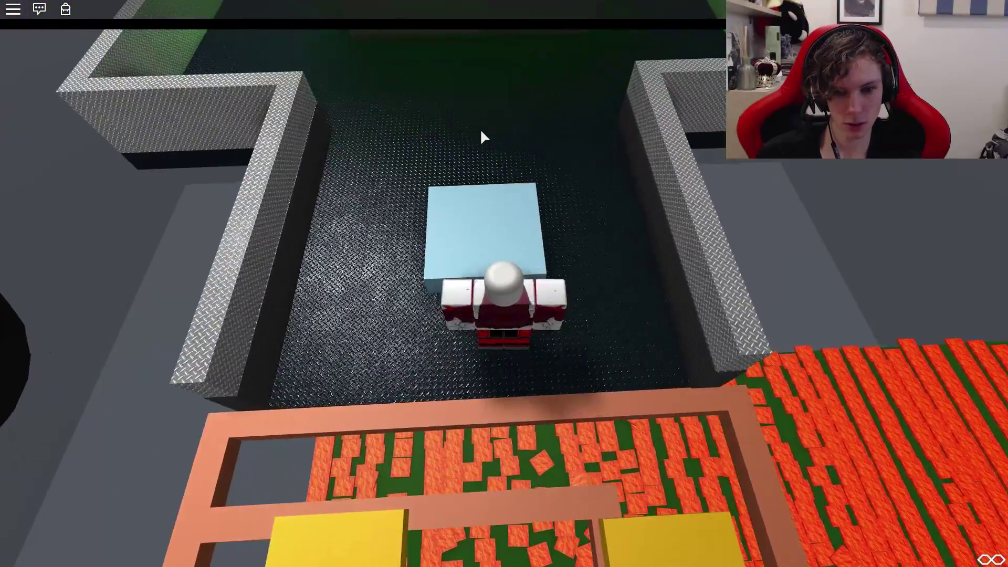
- Head between the striped towers and walk the ledge around the green-striped tower
{"action": "key", "text": "w"}
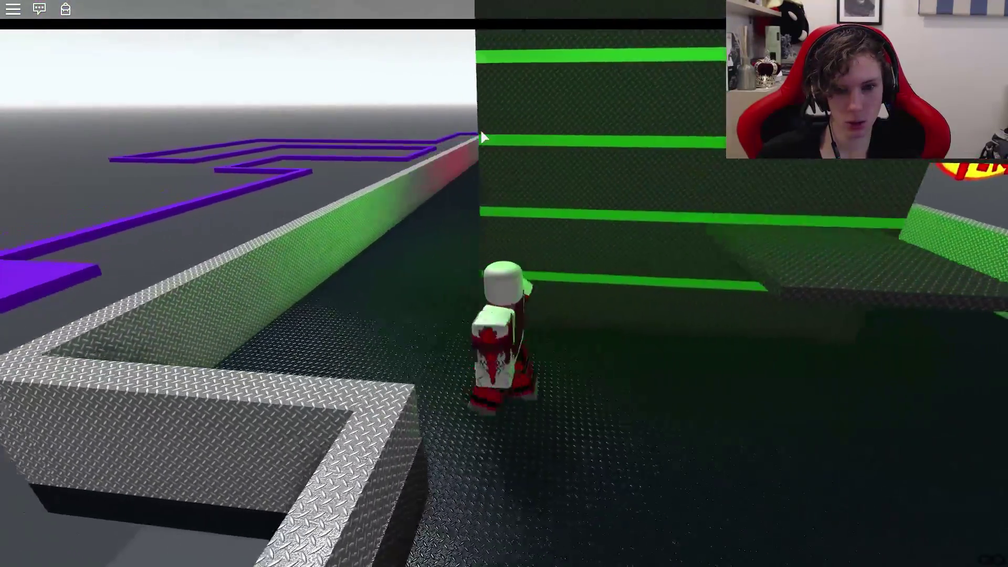
{"action": "key", "text": "w"}
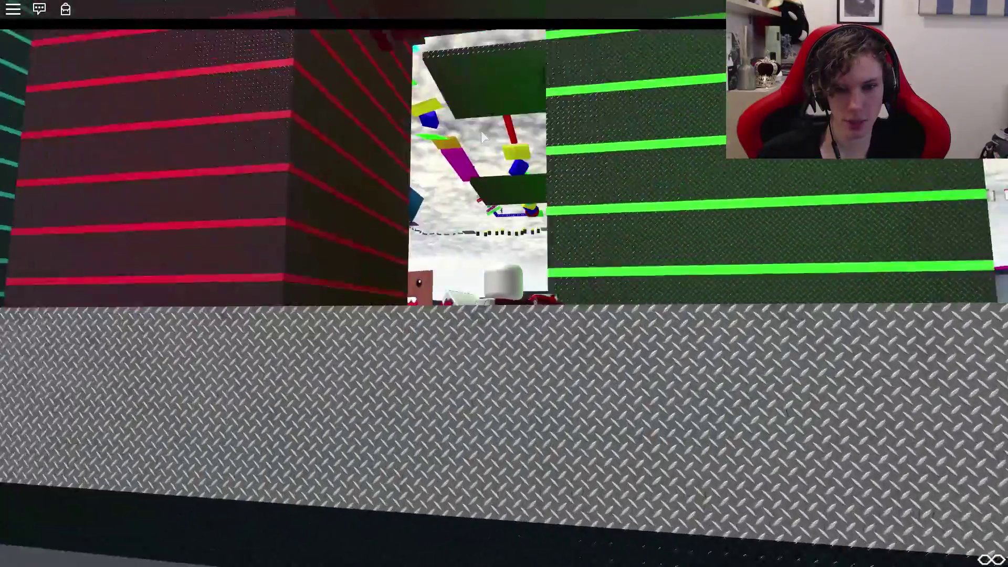
{"action": "key", "text": "w"}
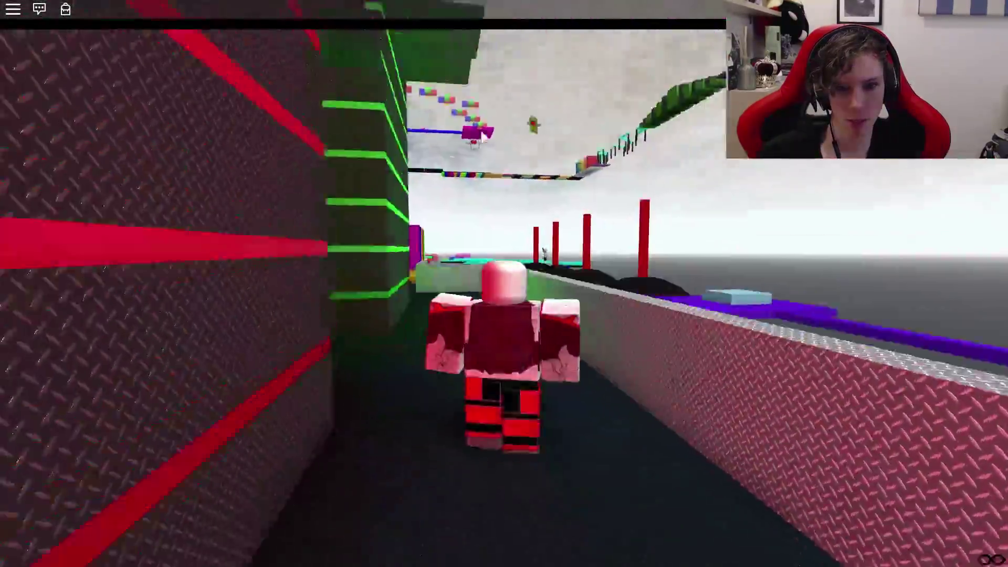
{"action": "key", "text": "w"}
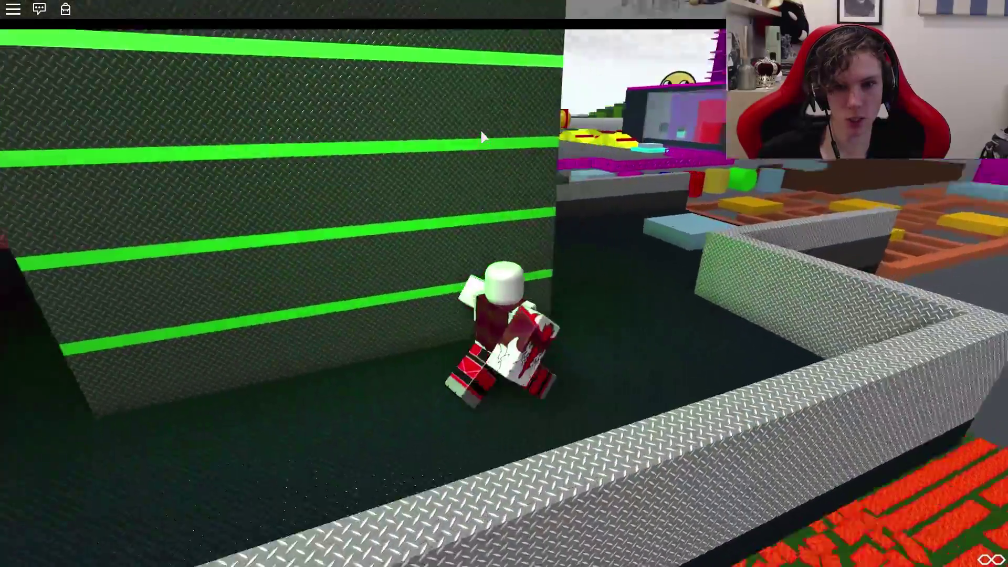
{"action": "key", "text": "w"}
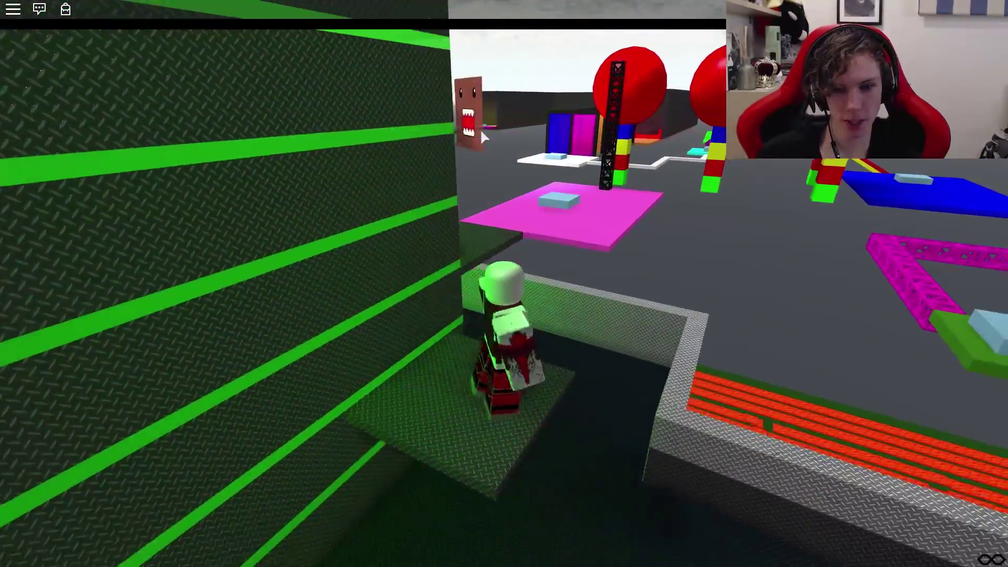
{"action": "key", "text": "w"}
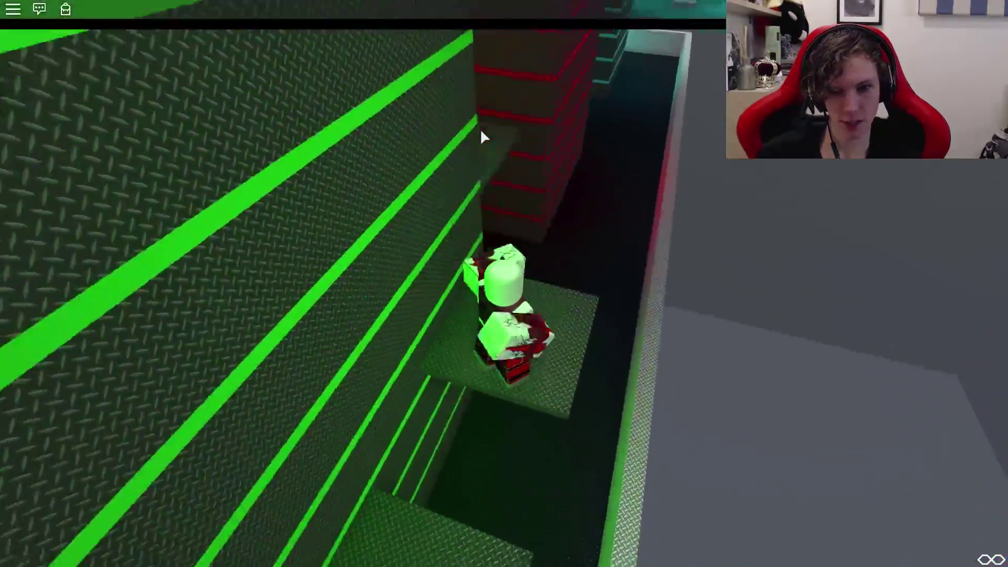
- Jump up the green tower's ledges to its top and the mint-green checkpoint block
{"action": "key", "text": "w"}
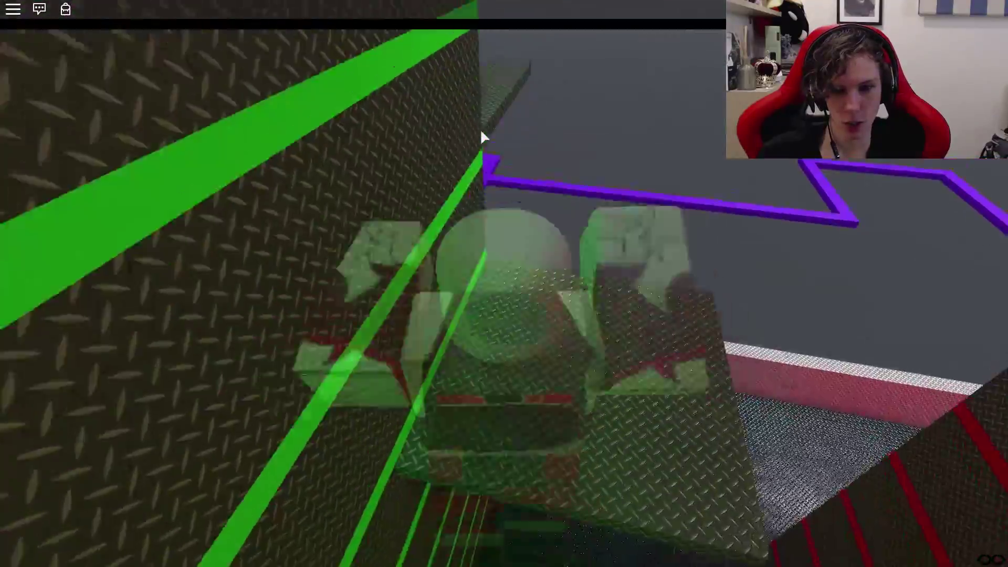
{"action": "key", "text": "w"}
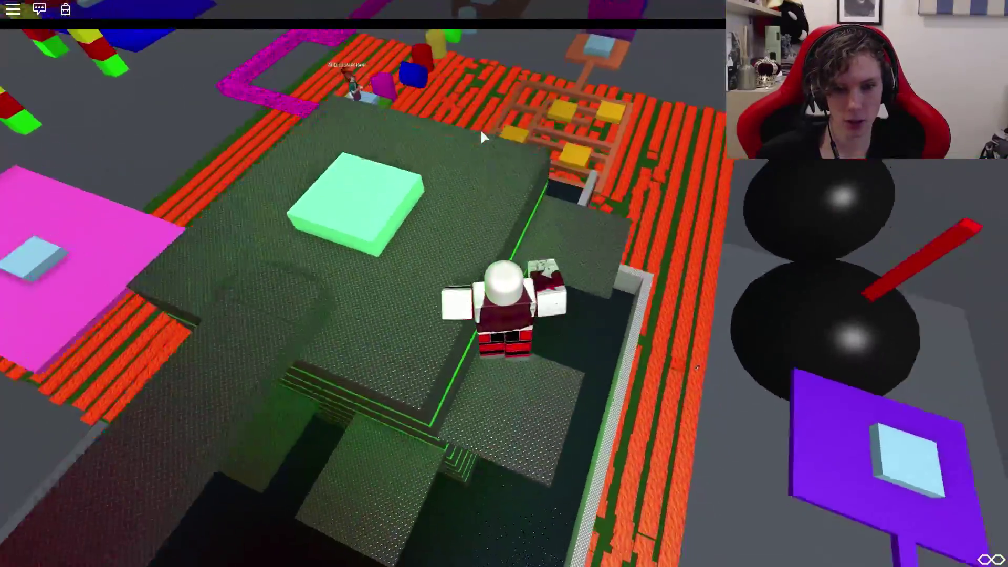
{"action": "key", "text": "w"}
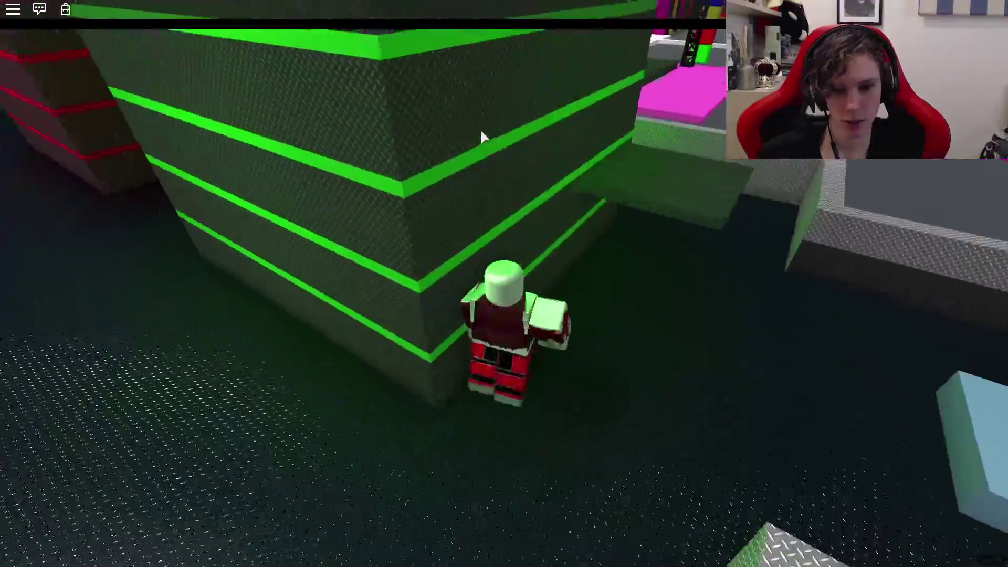
{"action": "key", "text": "w"}
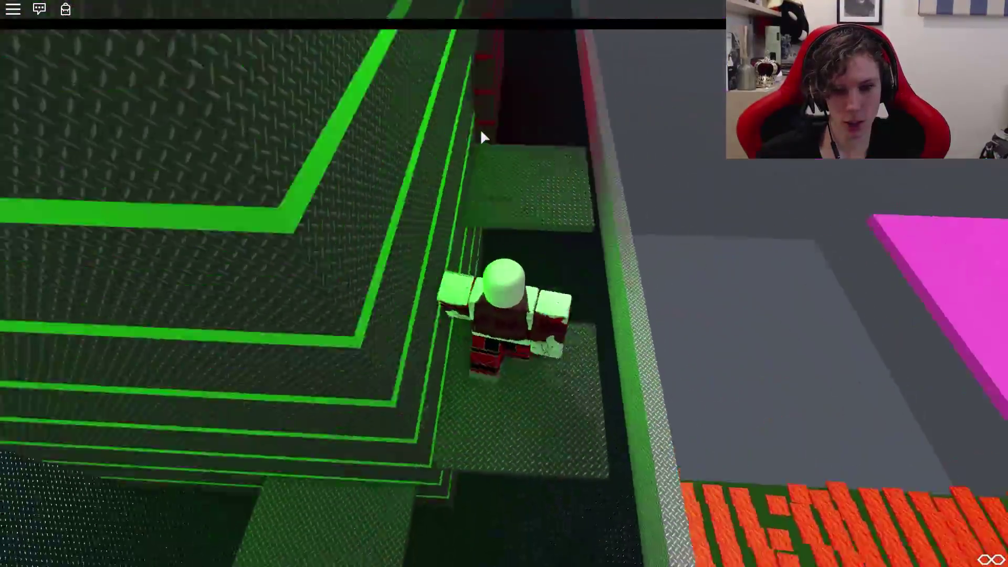
{"action": "key", "text": "w"}
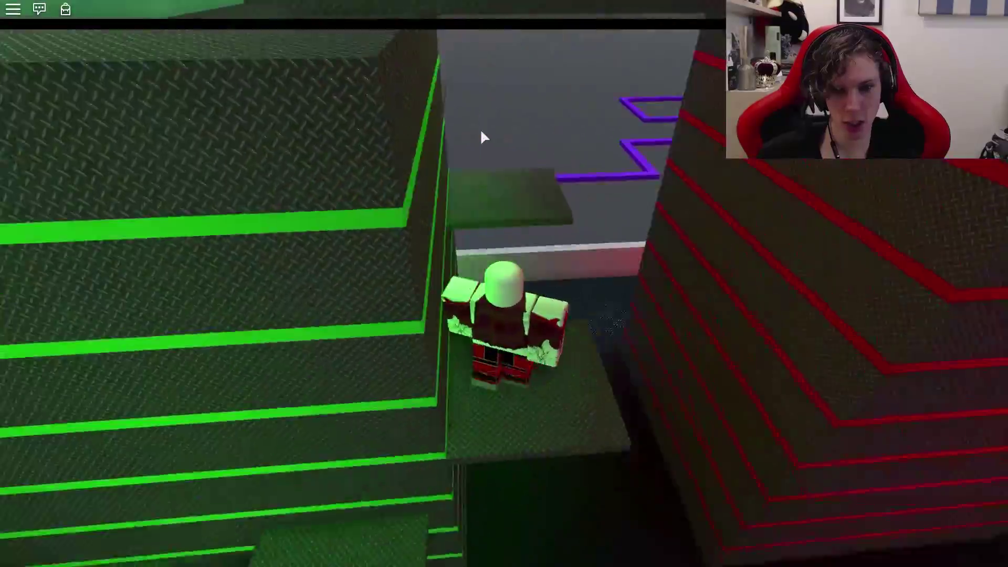
{"action": "key", "text": "w"}
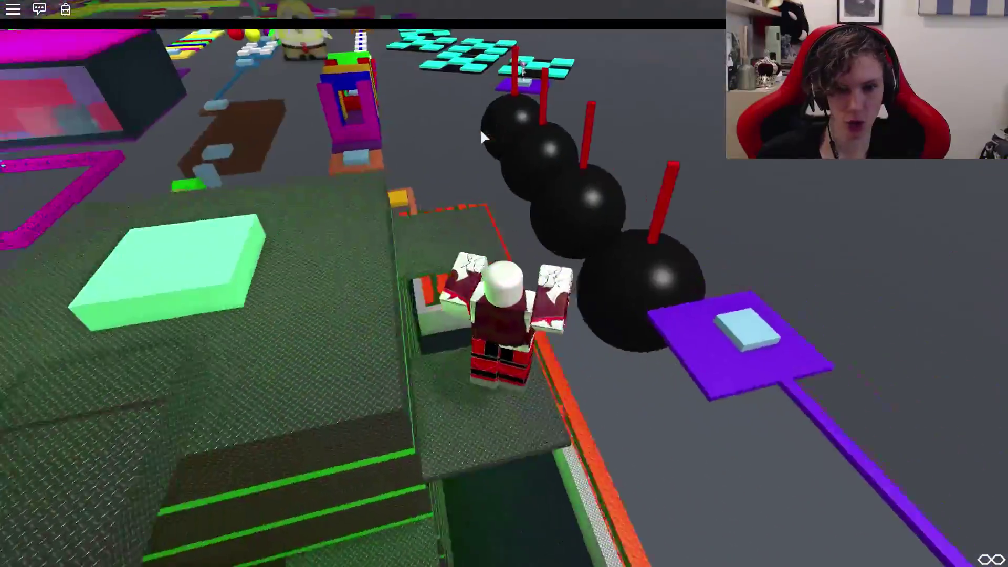
{"action": "key", "text": "w"}
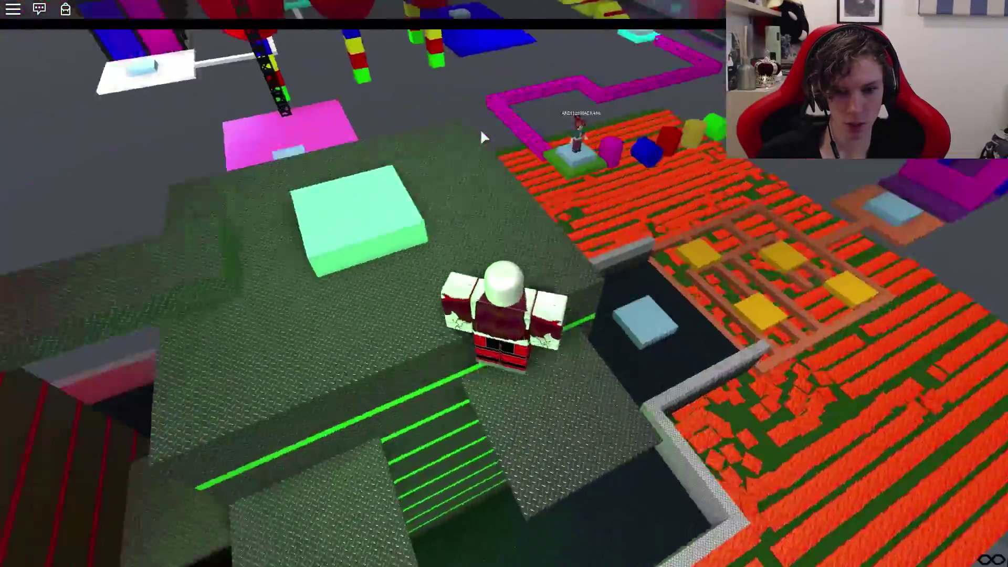
{"action": "key", "text": "w"}
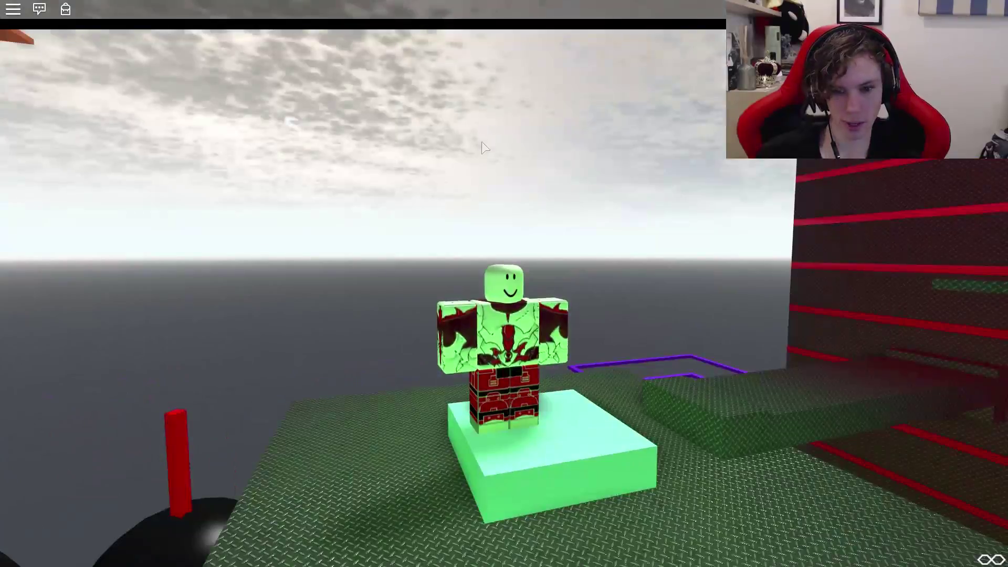
- Climb the red-striped tower's ledges to its top
{"action": "key", "text": "w"}
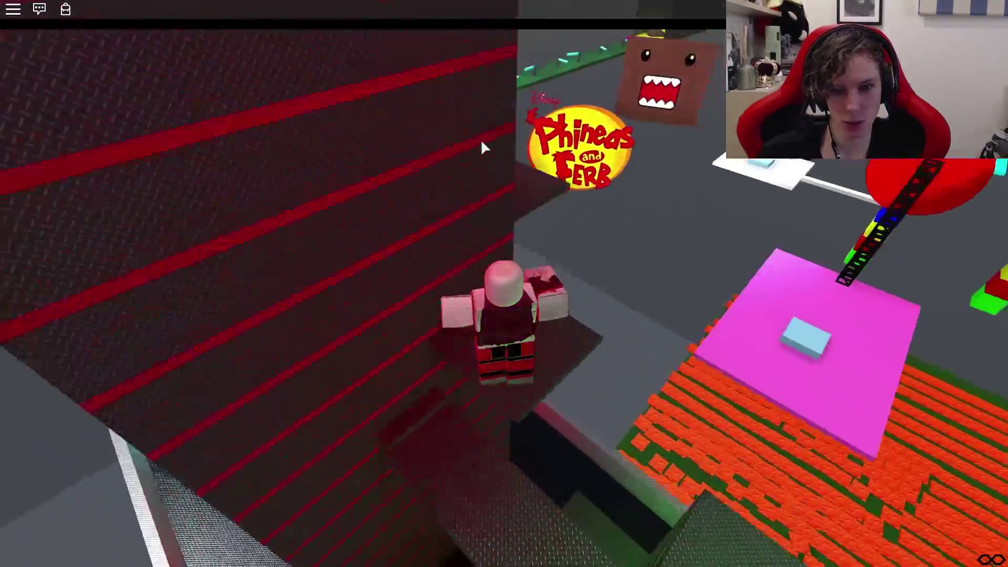
{"action": "key", "text": "w"}
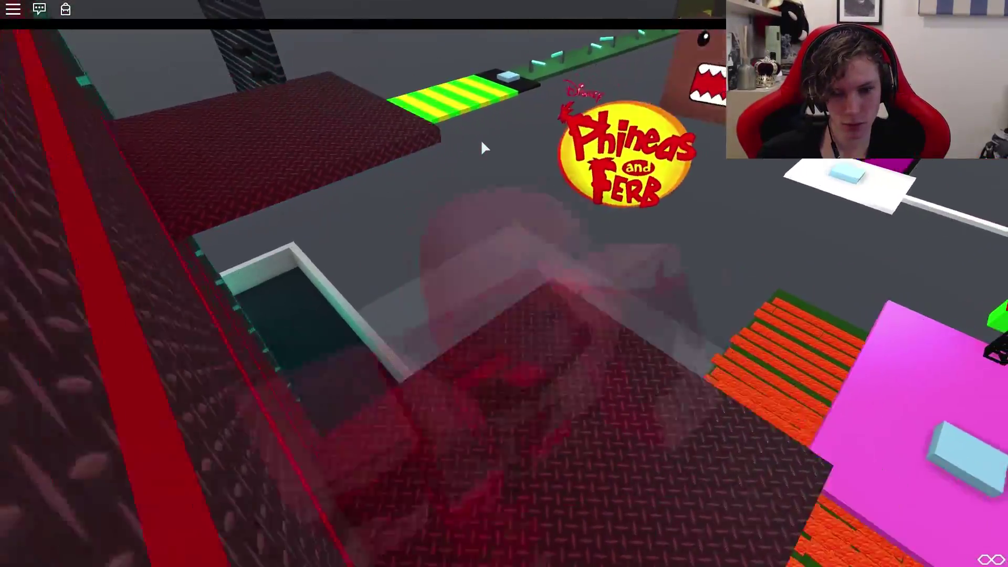
{"action": "key", "text": "w"}
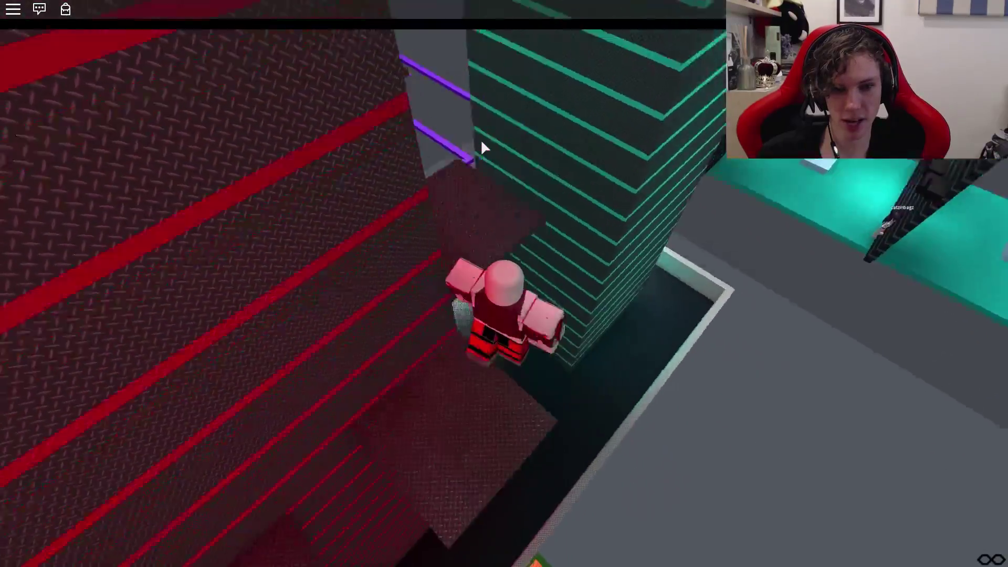
{"action": "key", "text": "w"}
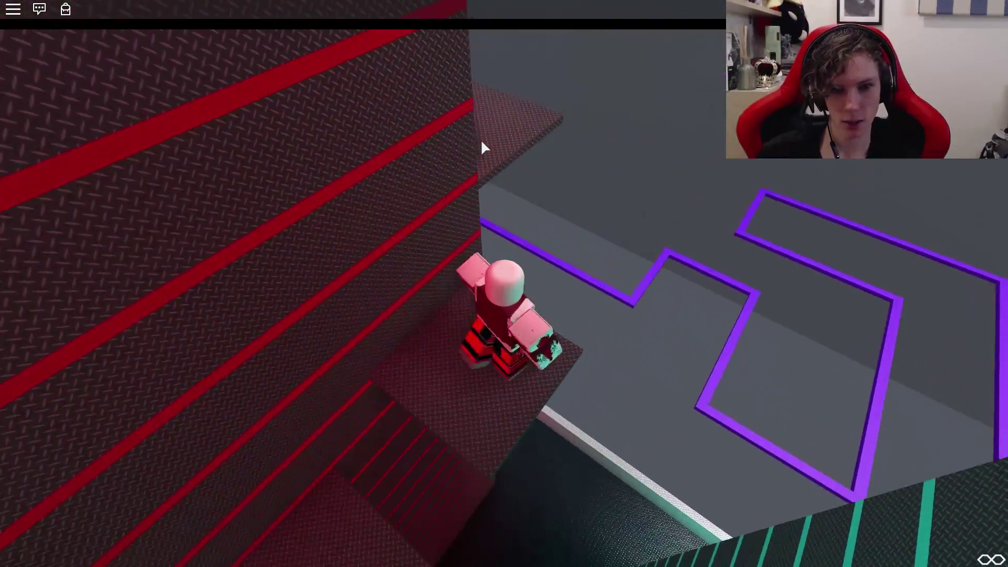
{"action": "key", "text": "w"}
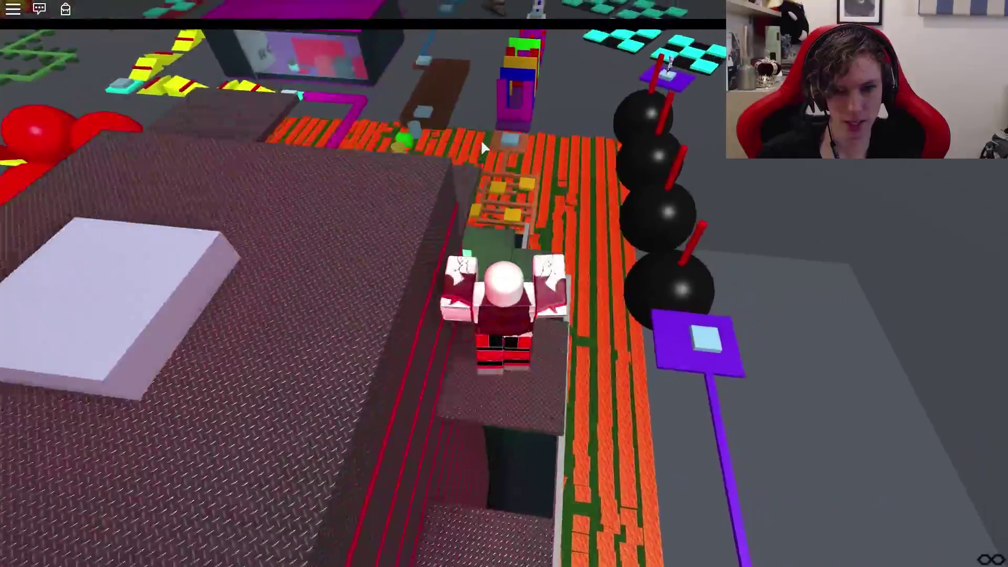
{"action": "key", "text": "w"}
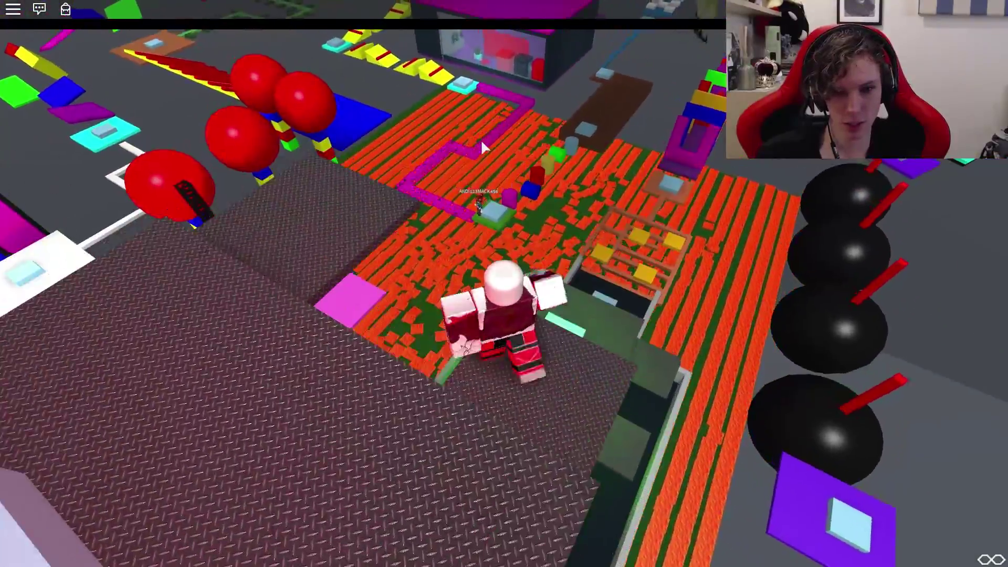
{"action": "key", "text": "w"}
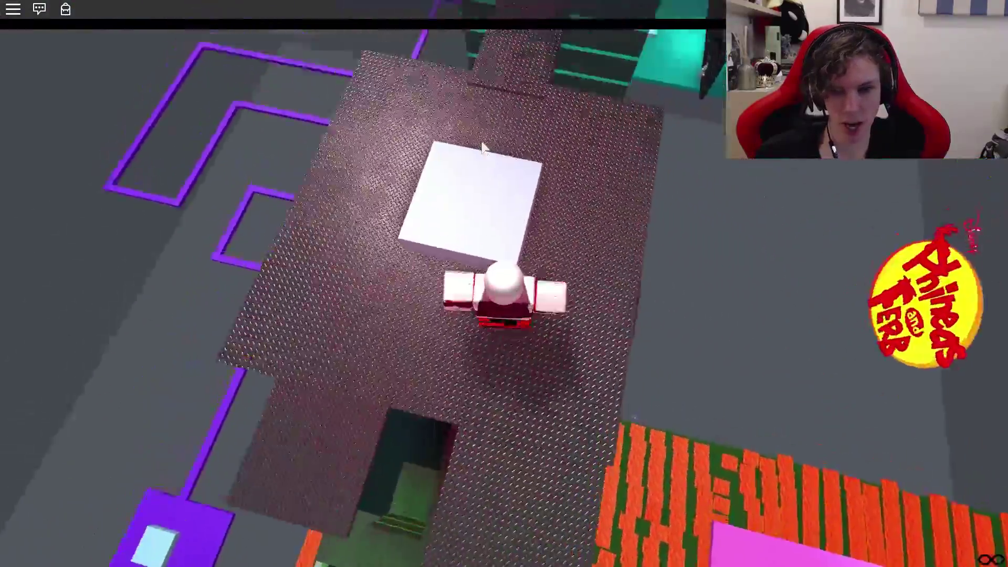
- Reach the teal platform between black walls and climb the metal tower steps
{"action": "key", "text": "w"}
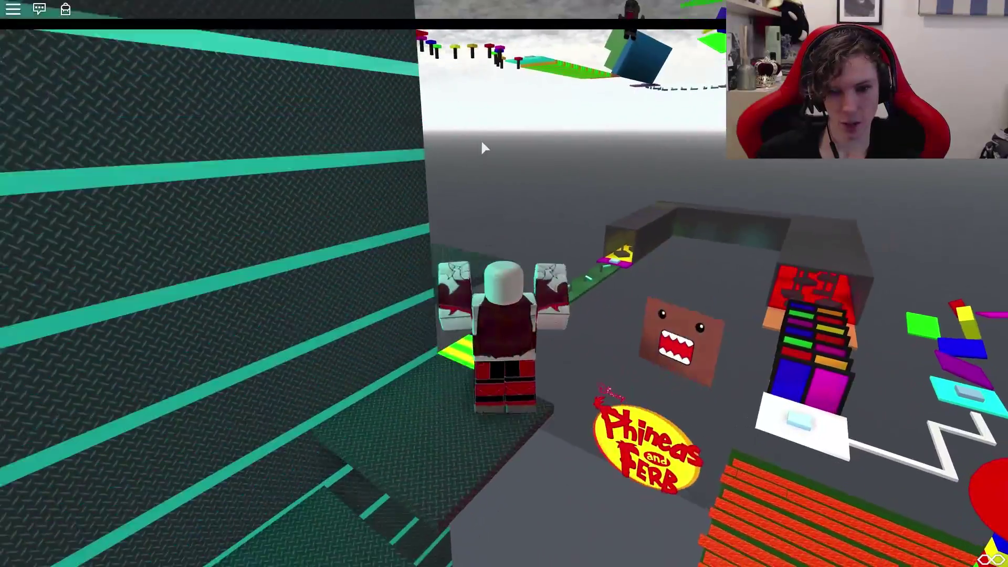
{"action": "key", "text": "w"}
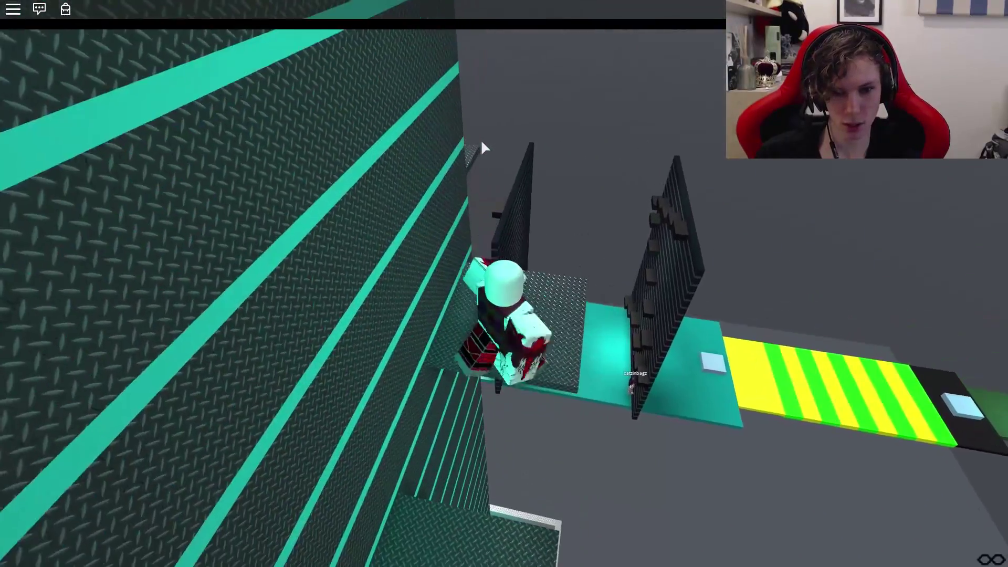
{"action": "scroll", "coordinate": [481, 139], "scroll_direction": "down", "scroll_amount": 2}
{"action": "scroll", "coordinate": [480, 140], "scroll_direction": "up", "scroll_amount": 2}
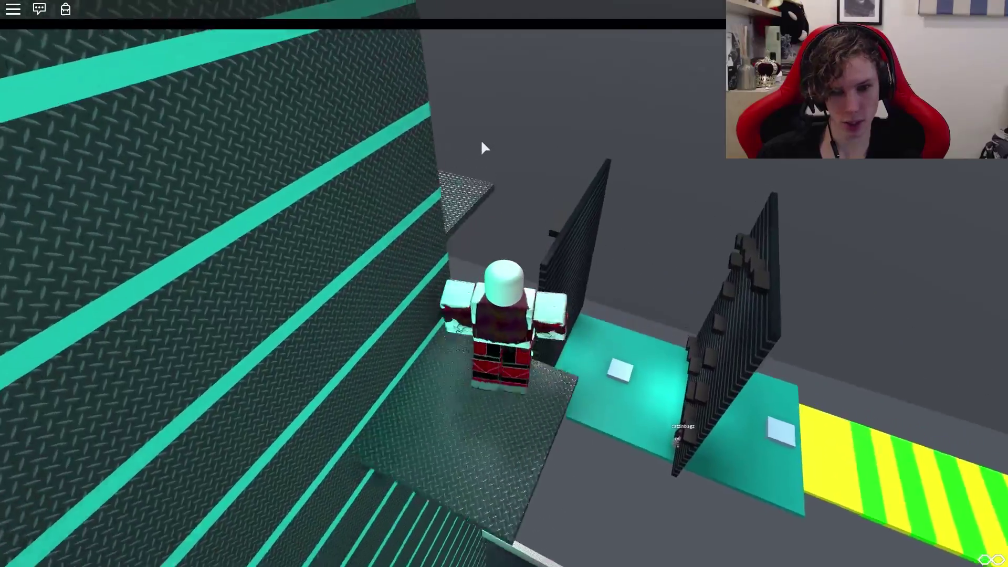
{"action": "key", "text": "w"}
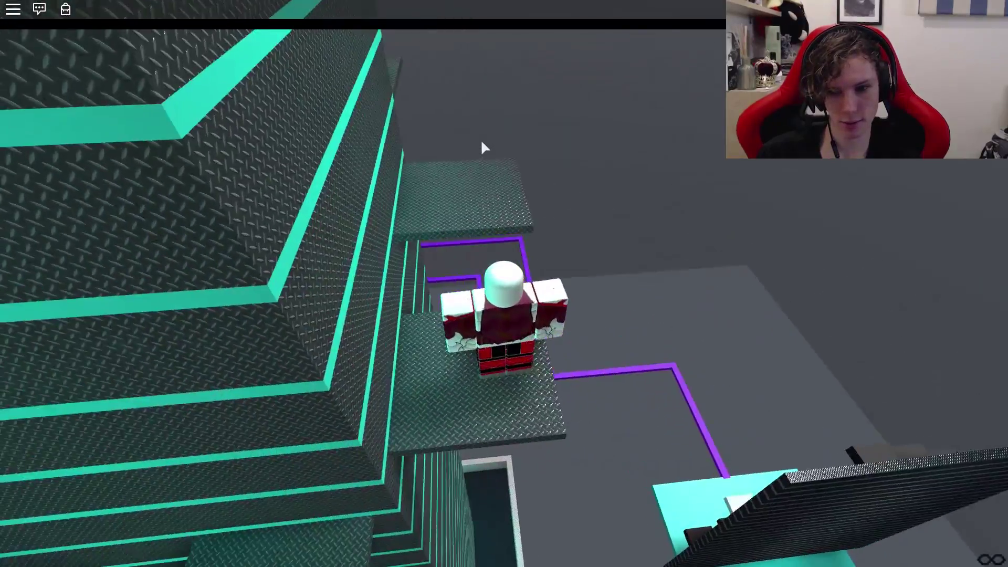
{"action": "key", "text": "w"}
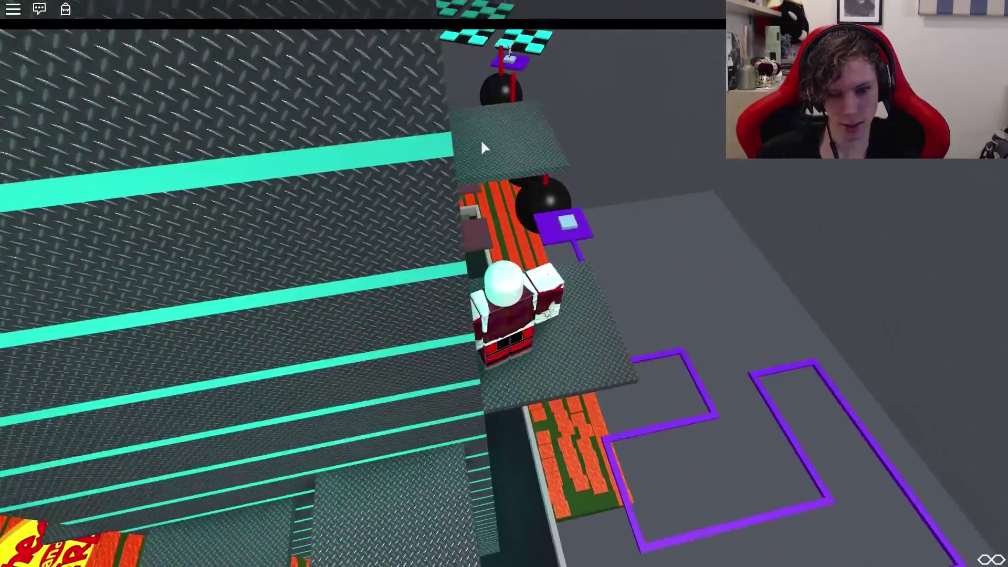
{"action": "key", "text": "w"}
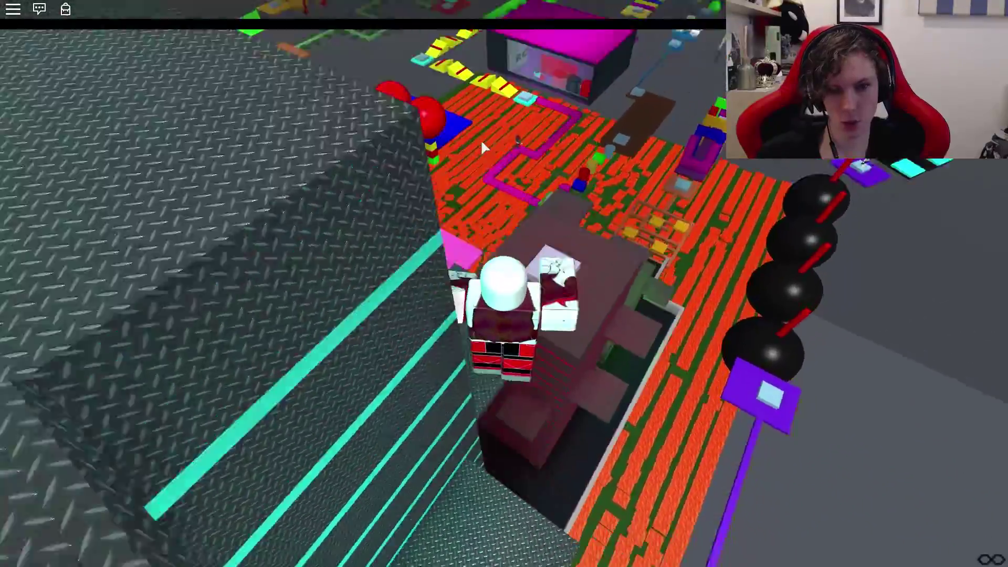
{"action": "key", "text": "w"}
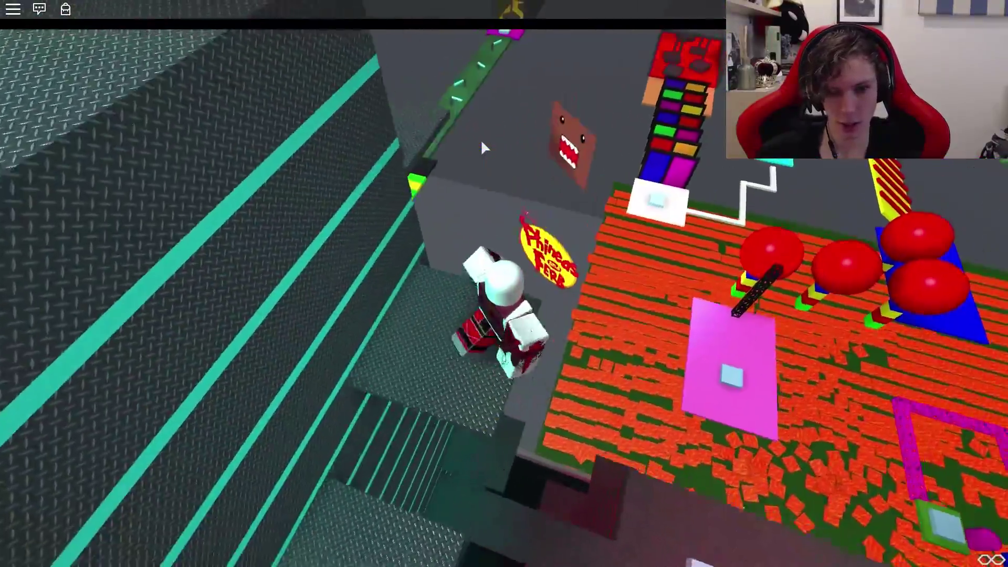
{"action": "key", "text": "w"}
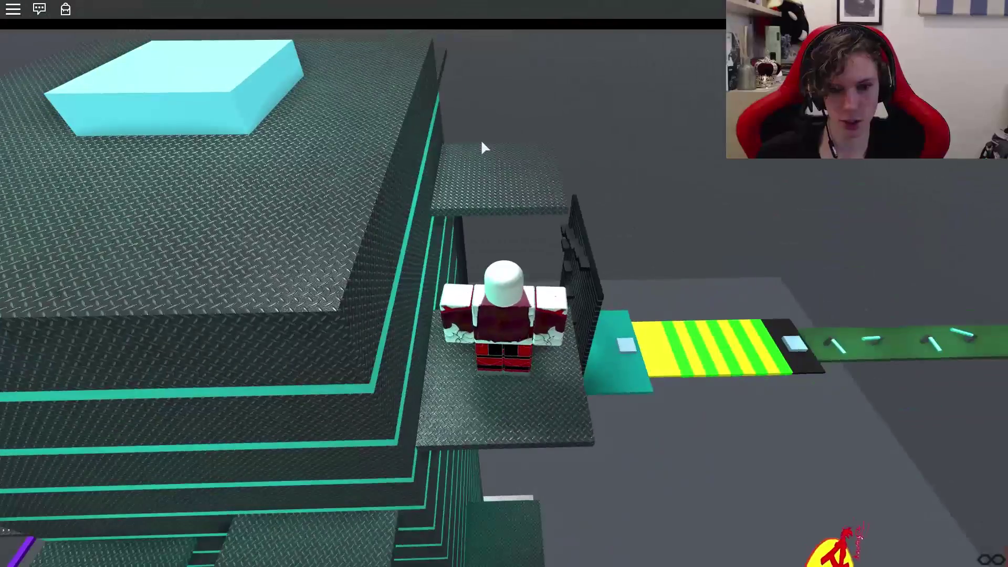
- Reach the tower-top platform, survey the course, and step off the cyan pad
{"action": "key", "text": "w"}
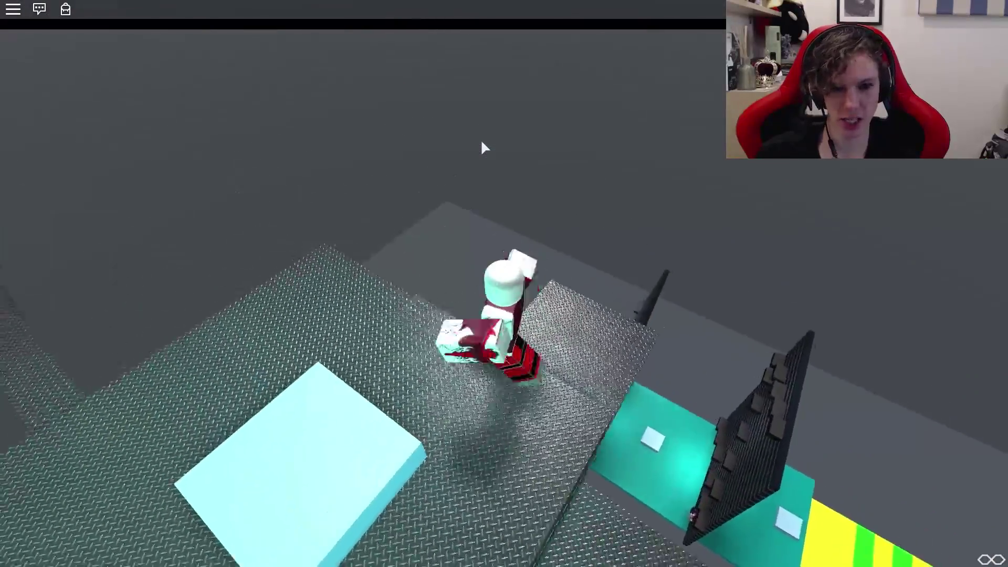
{"action": "key", "text": "Left"}
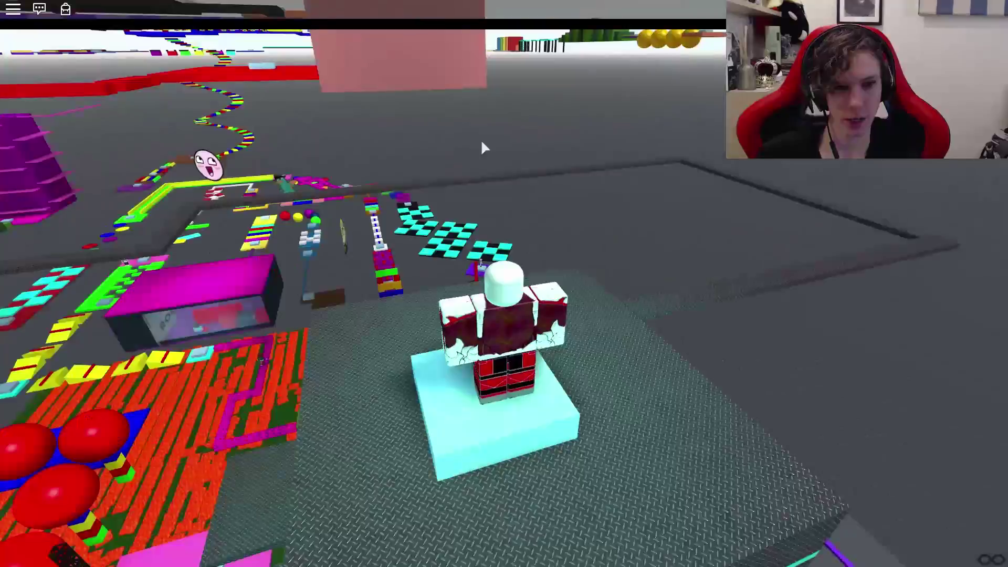
{"action": "key", "text": "Left"}
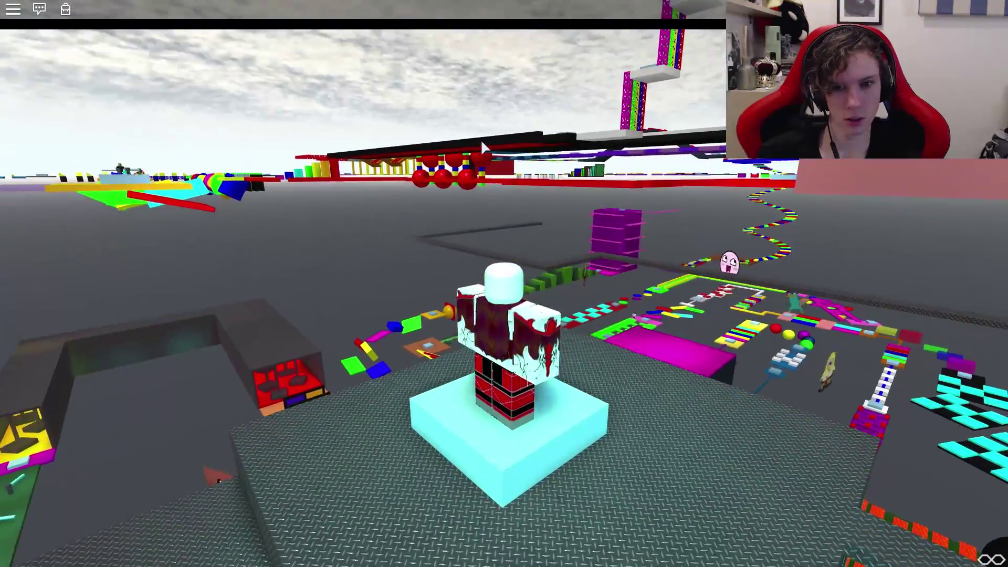
{"action": "key", "text": "Left"}
{"action": "key", "text": "Left"}
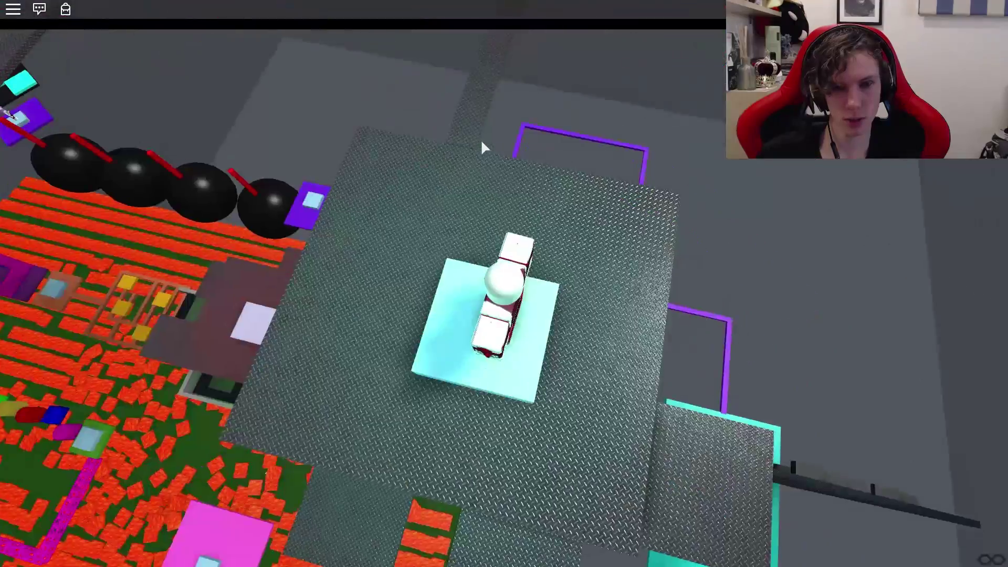
{"action": "key", "text": "w"}
- Advance along the narrow metal beam, turning to face the obby path
{"action": "key", "text": "w"}
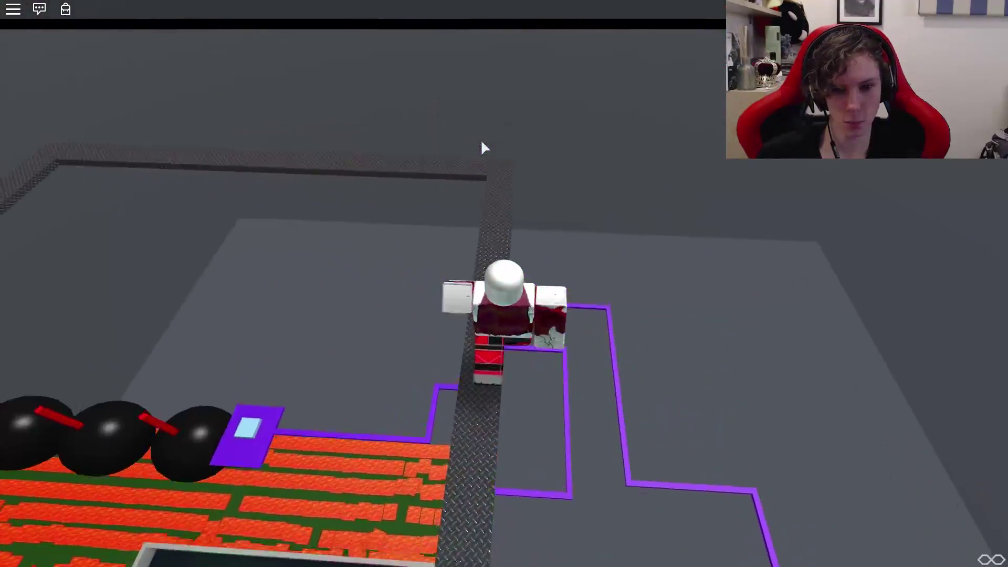
{"action": "key", "text": "w"}
{"action": "key", "text": "Left"}
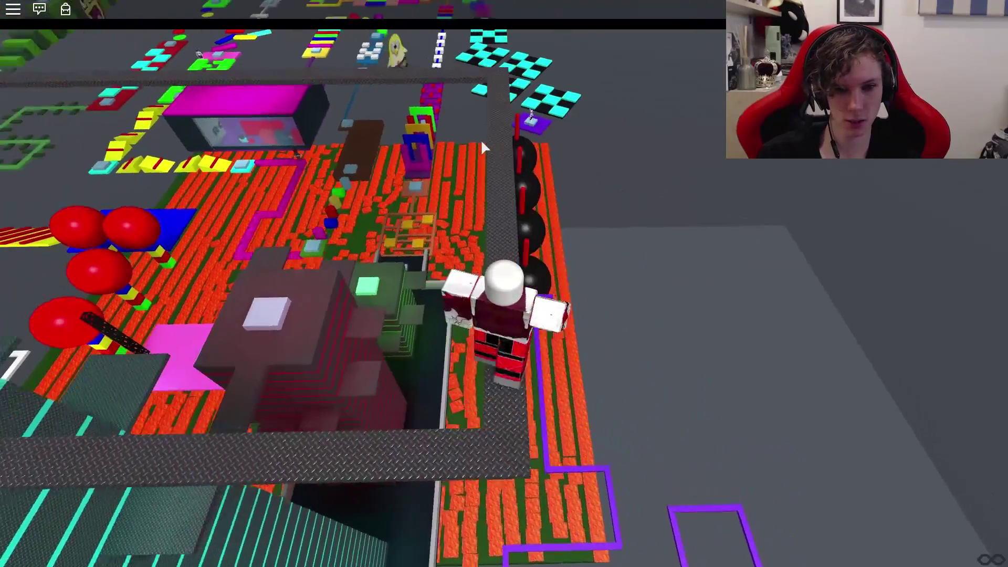
{"action": "key", "text": "Left"}
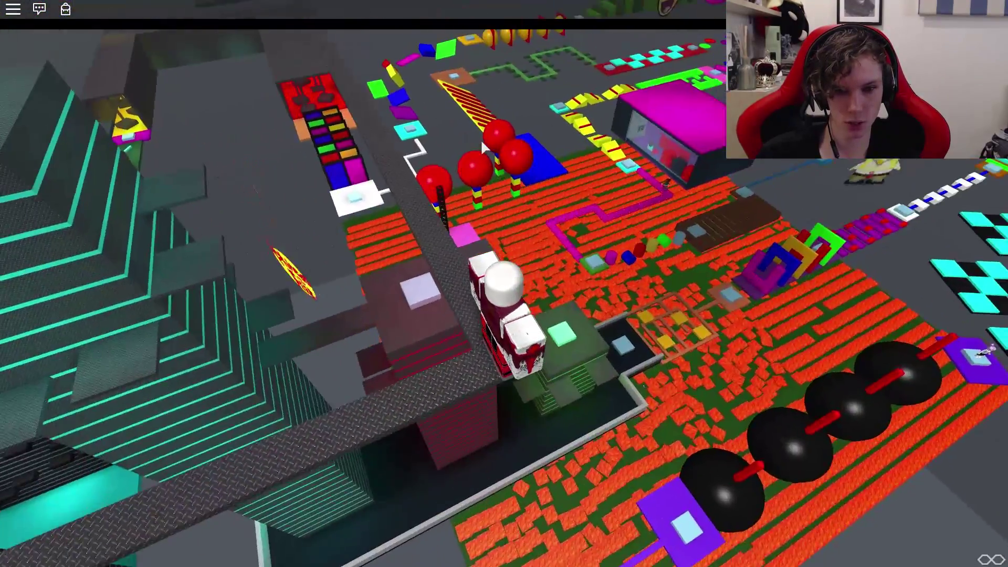
{"action": "key", "text": "w"}
{"action": "key", "text": "w"}
{"action": "key", "text": "Left"}
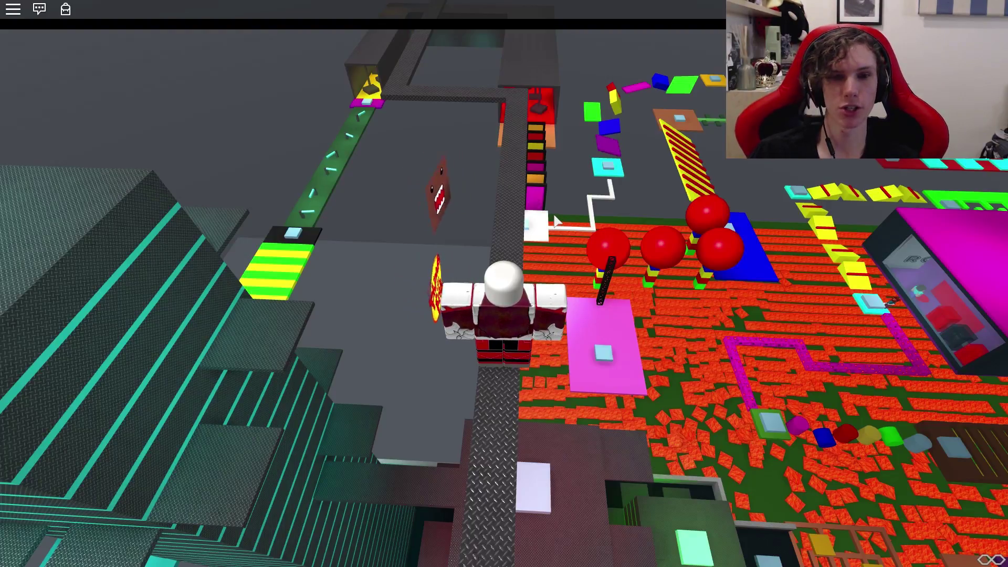
{"action": "key", "text": "w"}
{"action": "key", "text": "Left"}
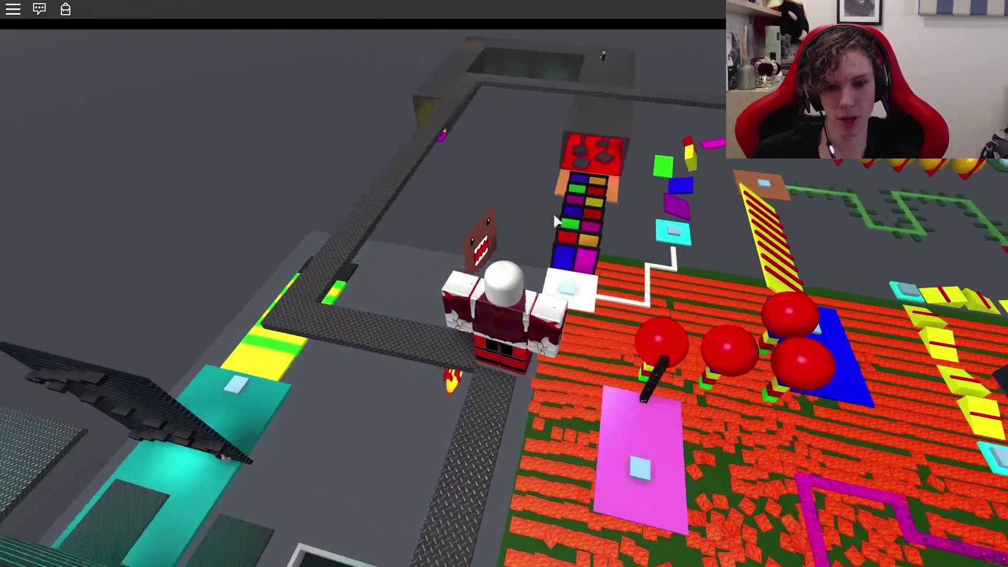
{"action": "key", "text": "Left"}
{"action": "key", "text": "Right"}
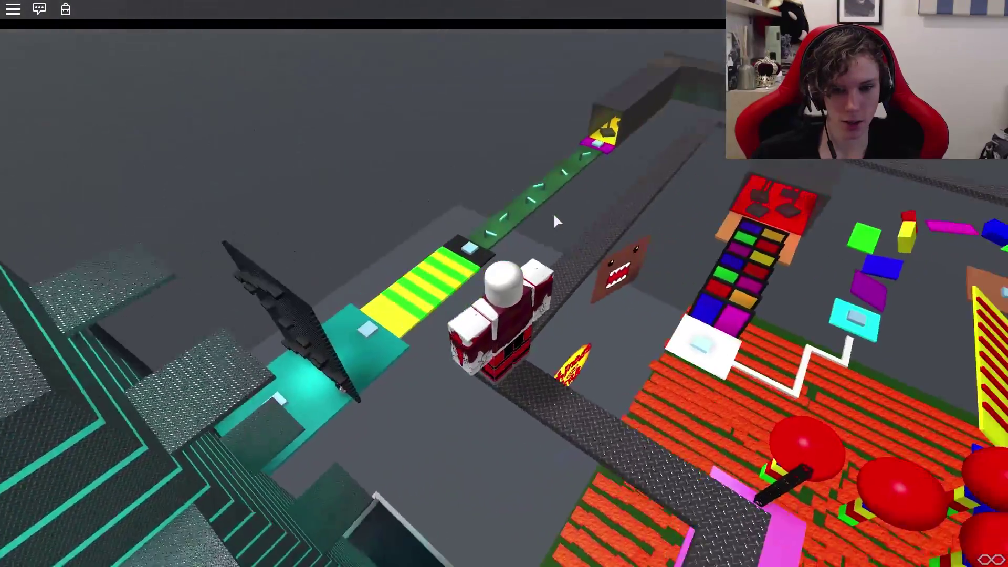
{"action": "key", "text": "Right"}
{"action": "key", "text": "w"}
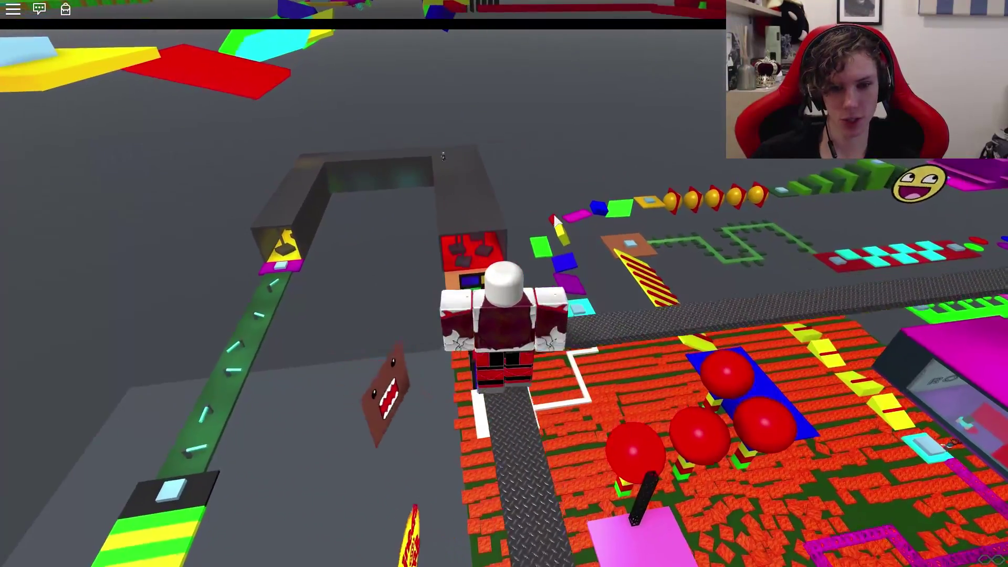
- Walk over the orange lava area onto the pink pad beside the red balls
{"action": "key", "text": "w"}
{"action": "key", "text": "Right"}
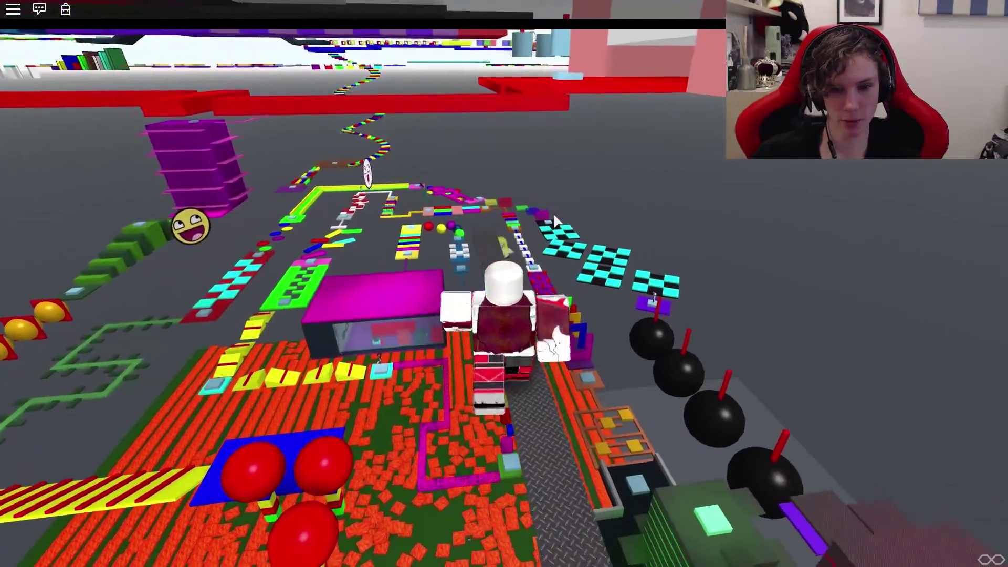
{"action": "key", "text": "w"}
{"action": "key", "text": "Page_Down"}
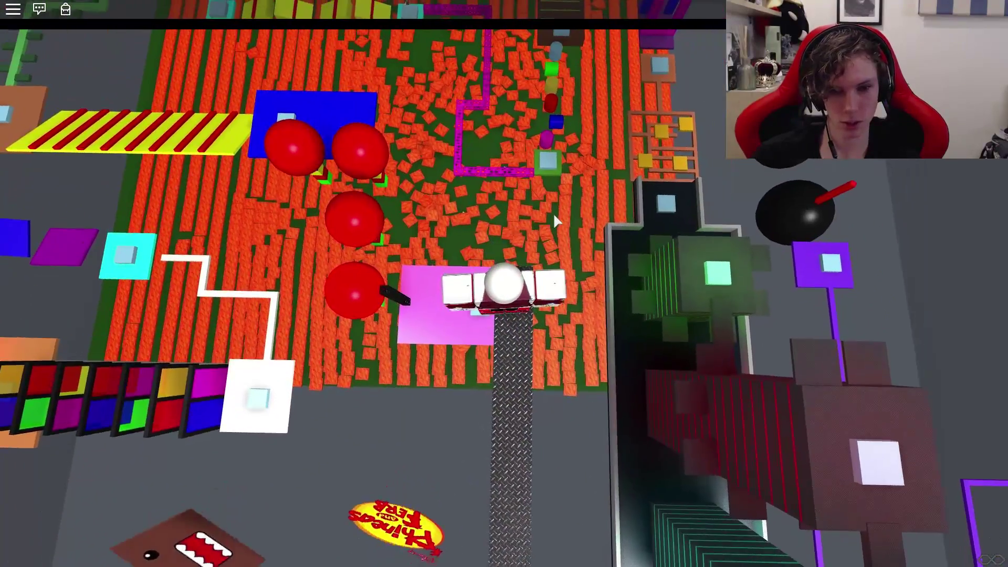
{"action": "key", "text": "Right"}
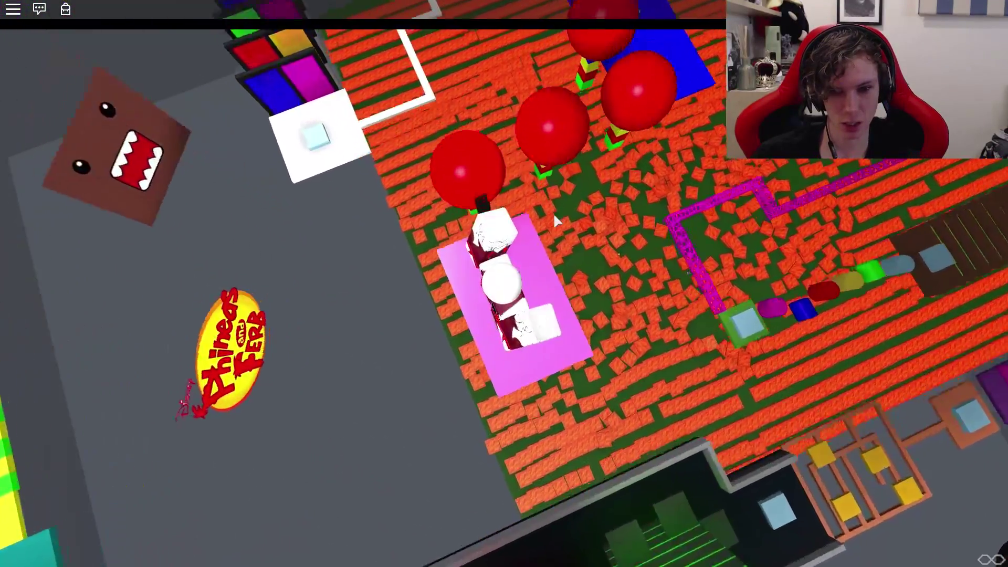
{"action": "scroll", "coordinate": [554, 213], "scroll_direction": "up", "scroll_amount": 5}
- Climb the black ladder tower and jump from its top onto the red balls
{"action": "key", "text": "Page_Up"}
{"action": "key", "text": "w"}
{"action": "key", "text": "w"}
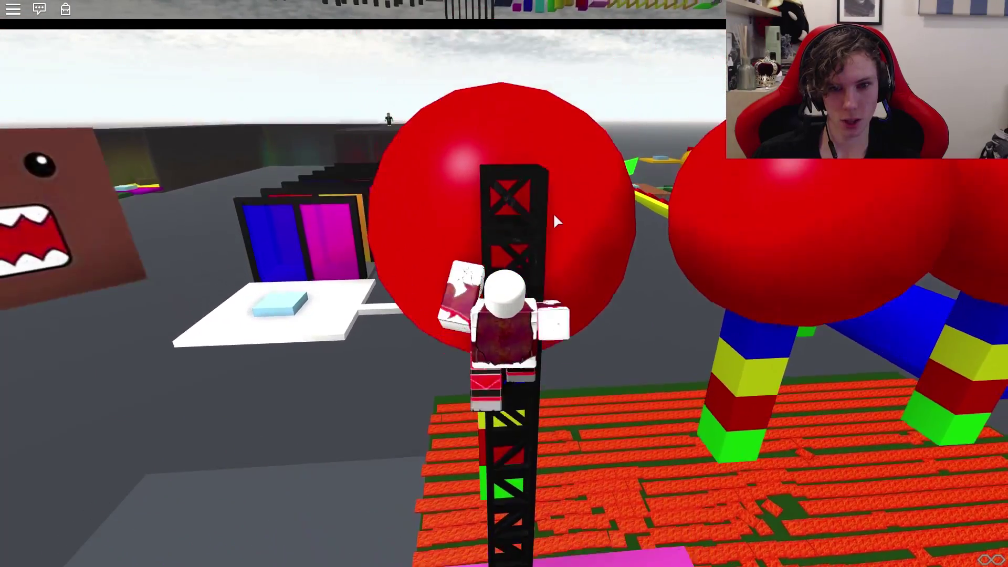
{"action": "key", "text": "w"}
{"action": "key", "text": "space"}
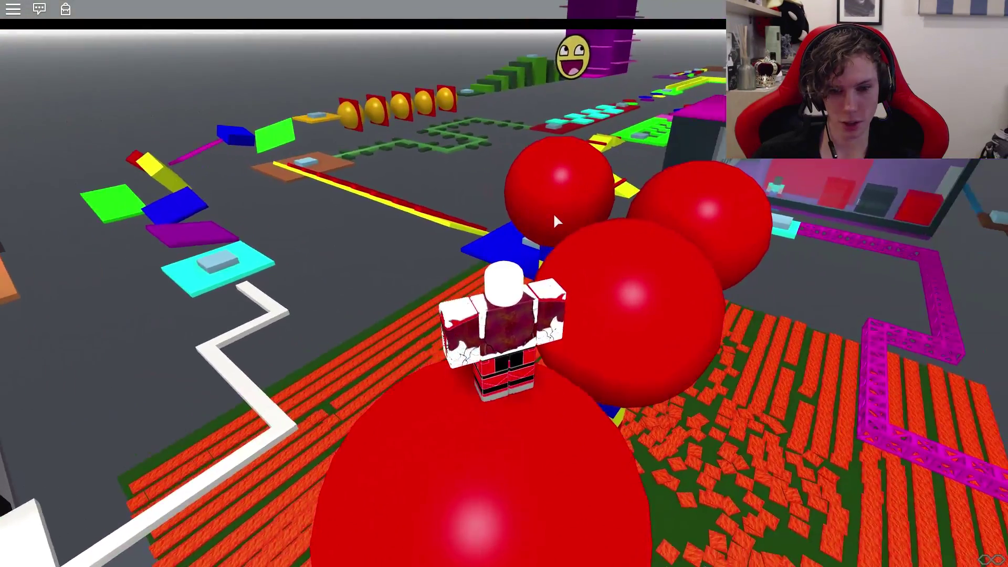
- Hop across the red balls over the lava onto the blue platform
{"action": "key", "text": "w"}
{"action": "key", "text": "Page_Down"}
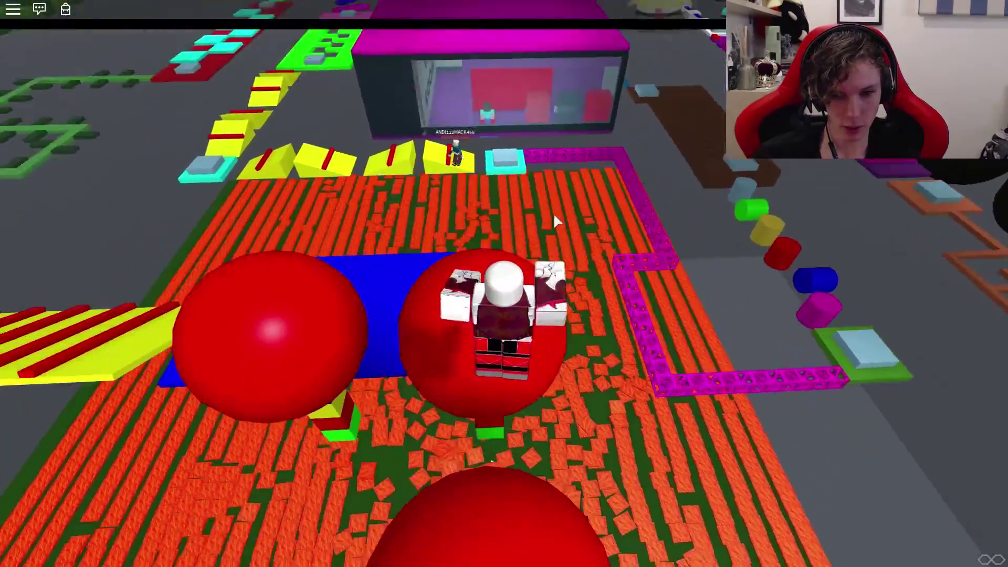
{"action": "key", "text": "w"}
{"action": "key", "text": "Left"}
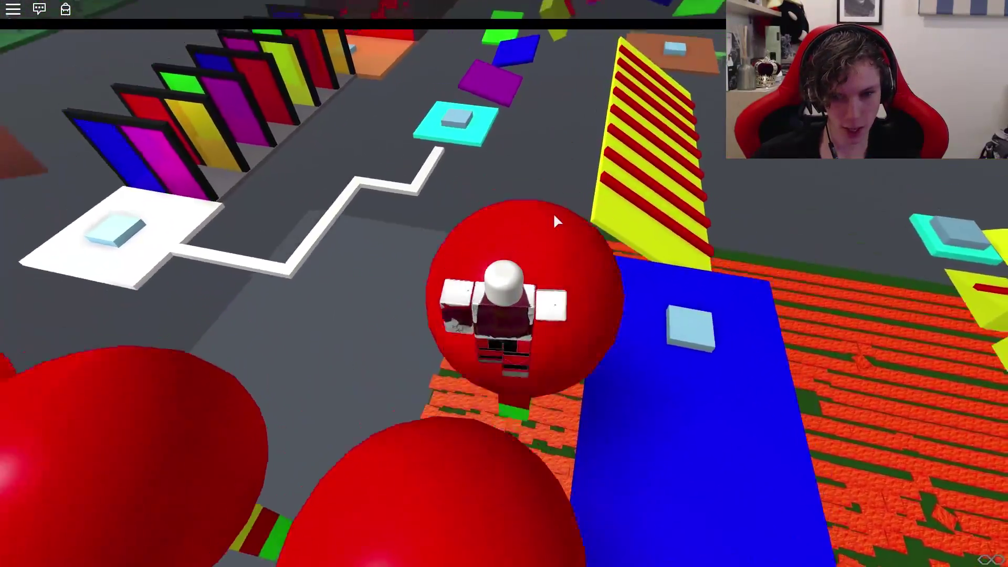
{"action": "key", "text": "space"}
- Cross the blue platform and run up the yellow striped ramp
{"action": "key", "text": "w"}
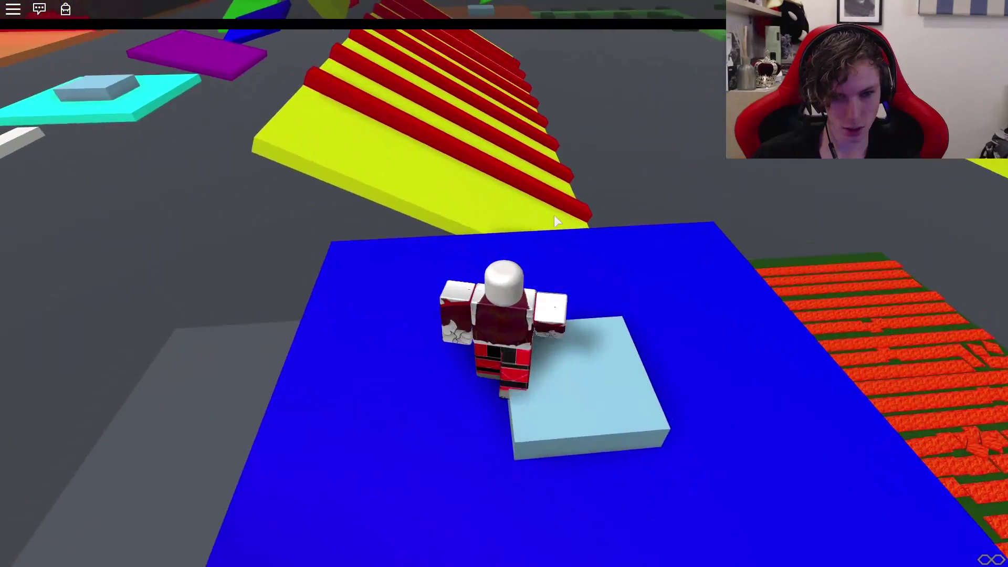
{"action": "key", "text": "w"}
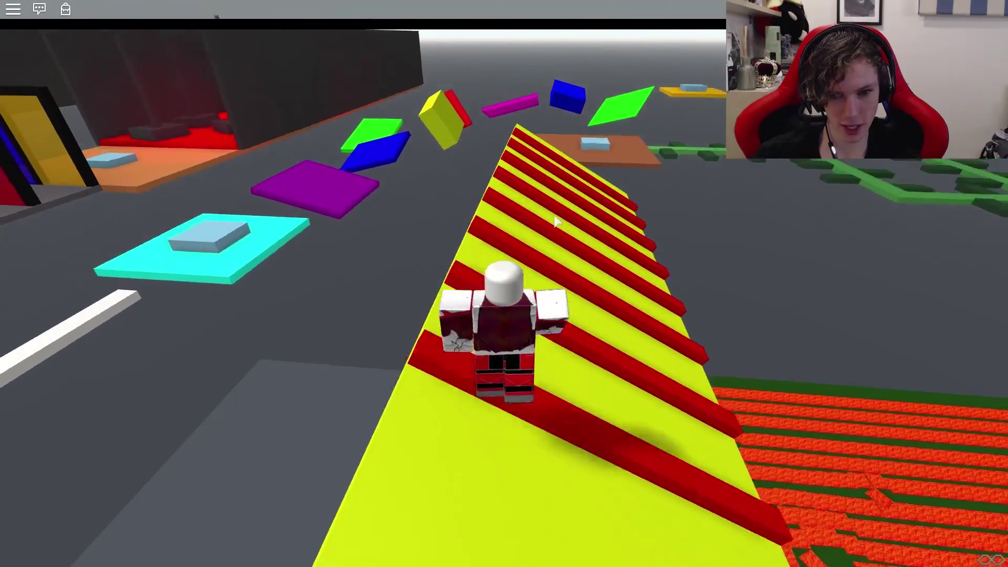
{"action": "key", "text": "w"}
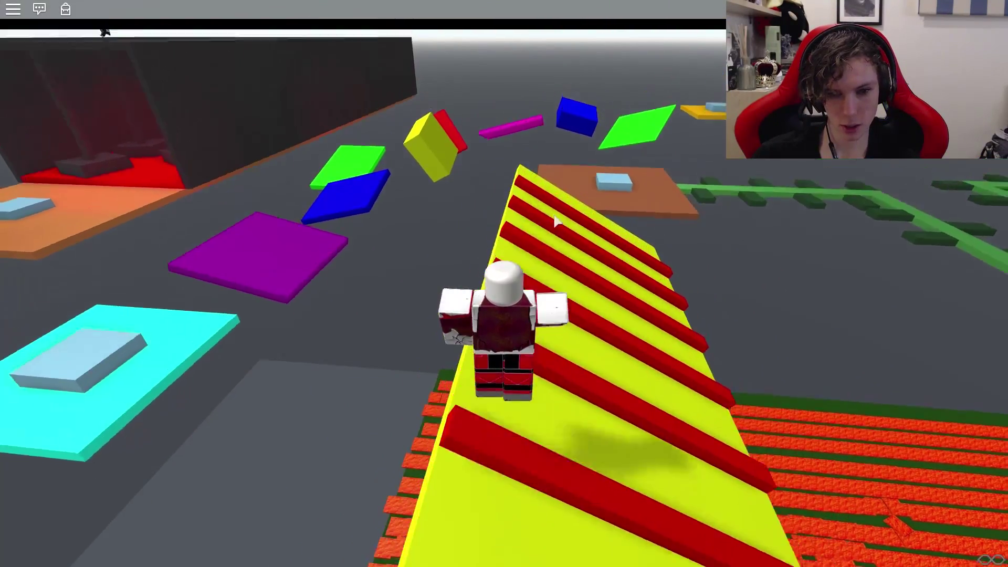
{"action": "key", "text": "w"}
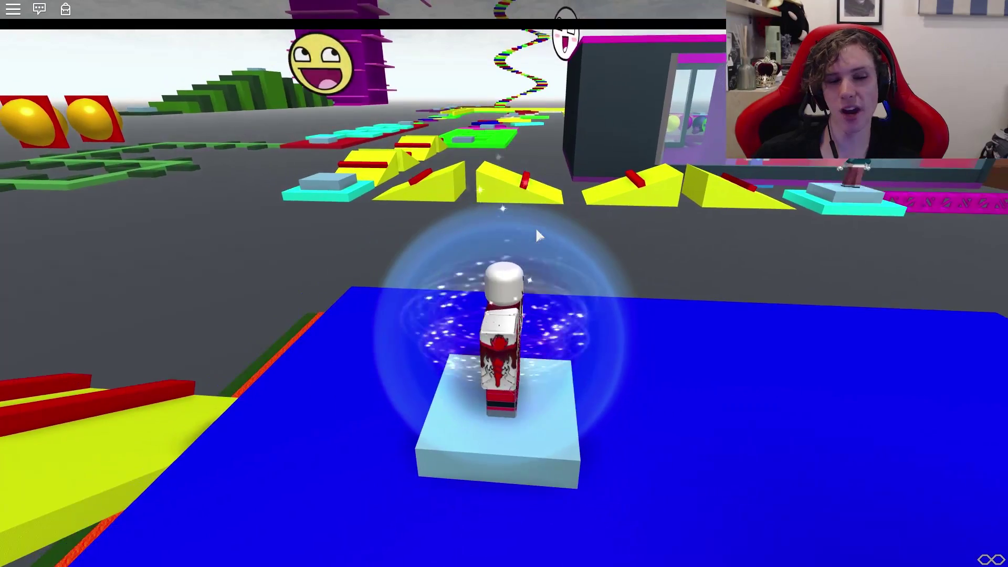
- Turn the camera toward the avatar and open the Esc menu's Players list
{"action": "left_click_drag", "start_coordinate": [535, 226], "coordinate": [564, 239]}
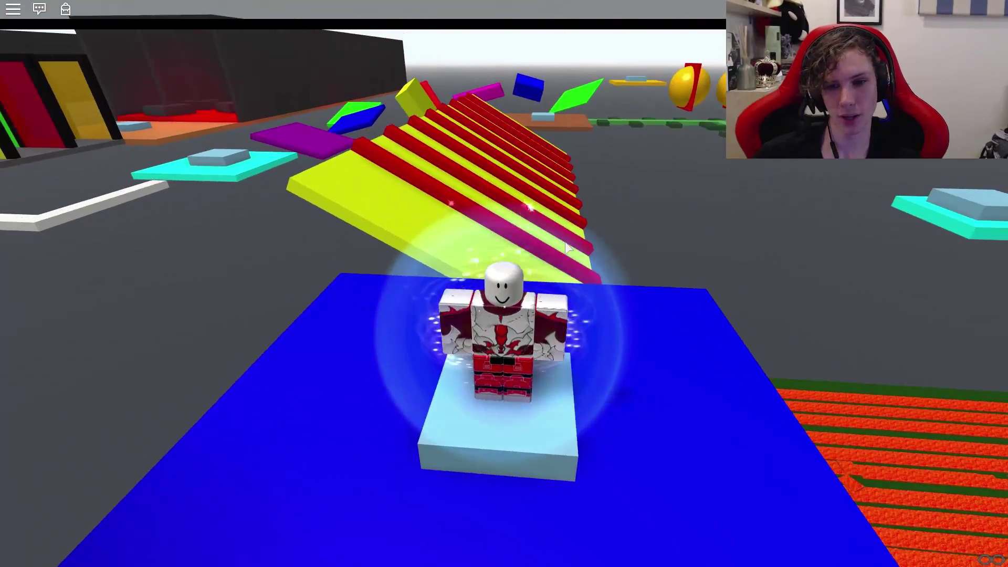
{"action": "key", "text": "Escape"}
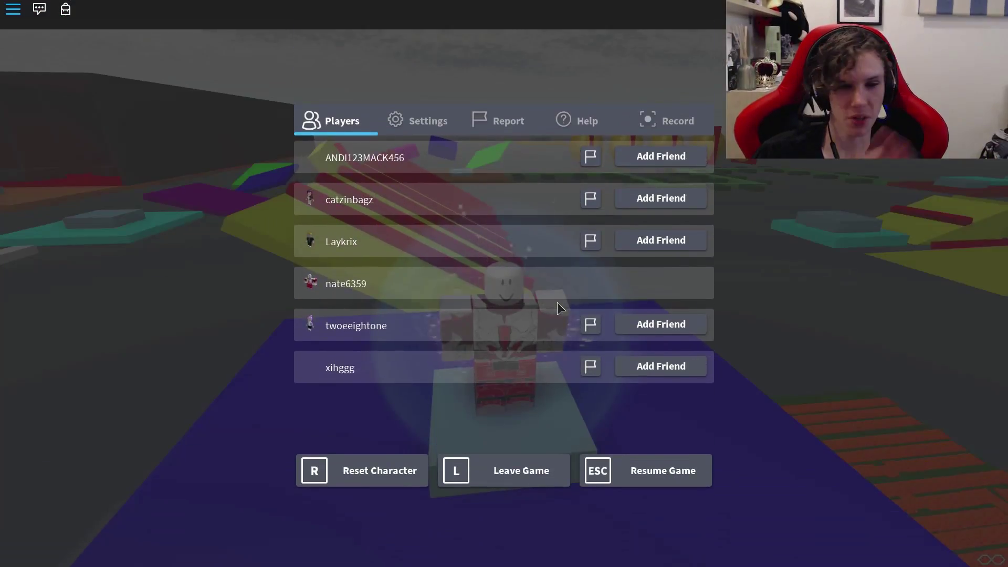